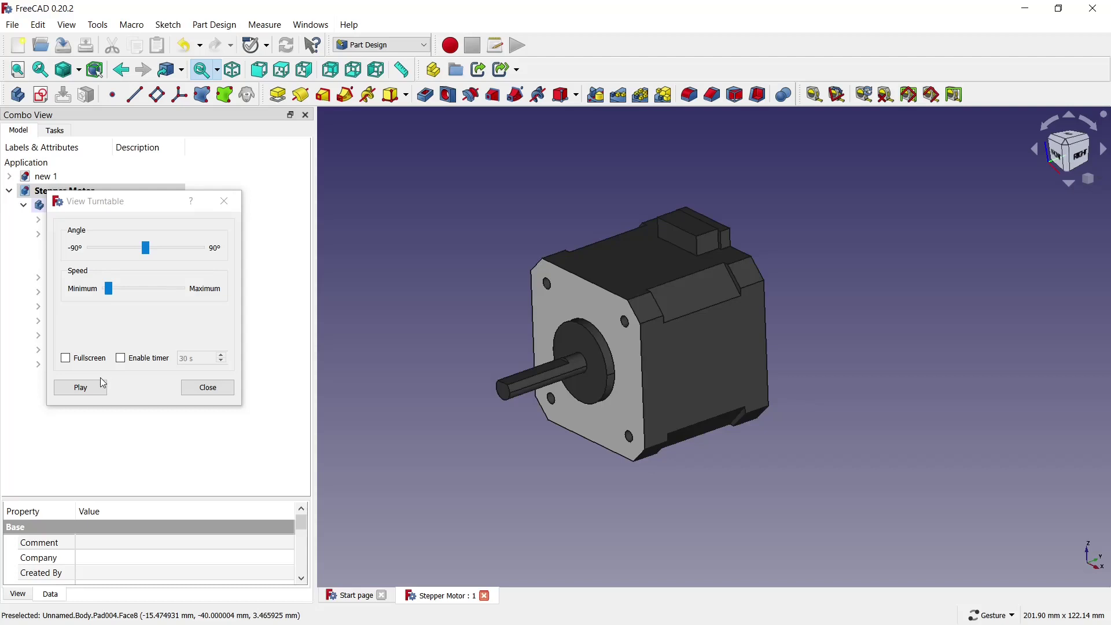
Step: Play, then stop, the turntable spin of the finished stepper motor model
click(100, 385)
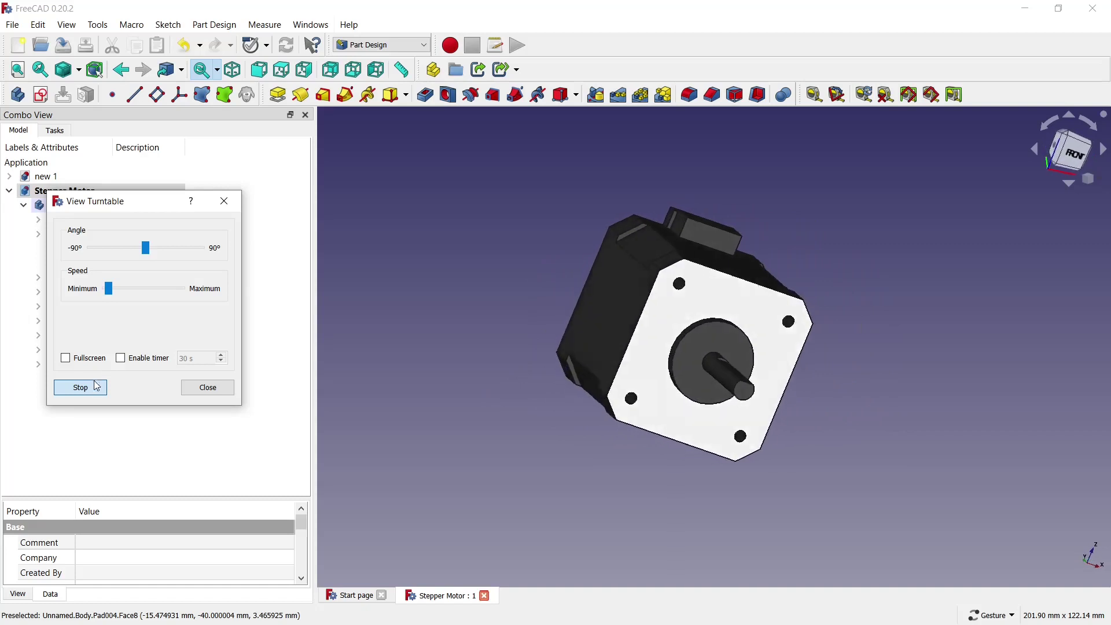
click(90, 395)
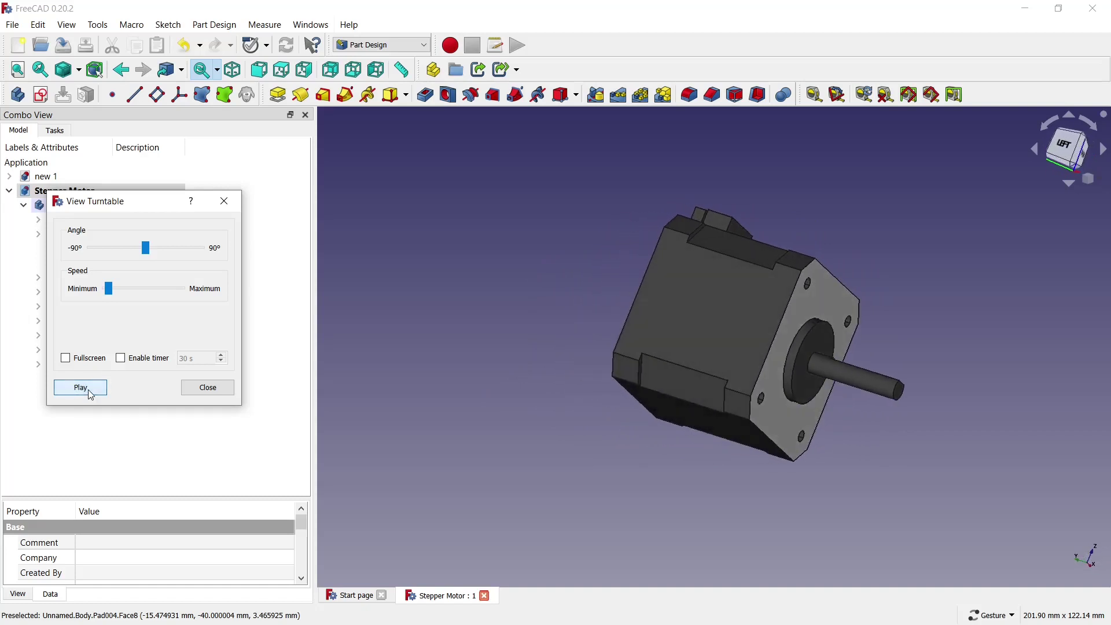
Step: Start a sketch on the XZ plane and draw a rectangle centred on the origin
click(41, 95)
click(592, 190)
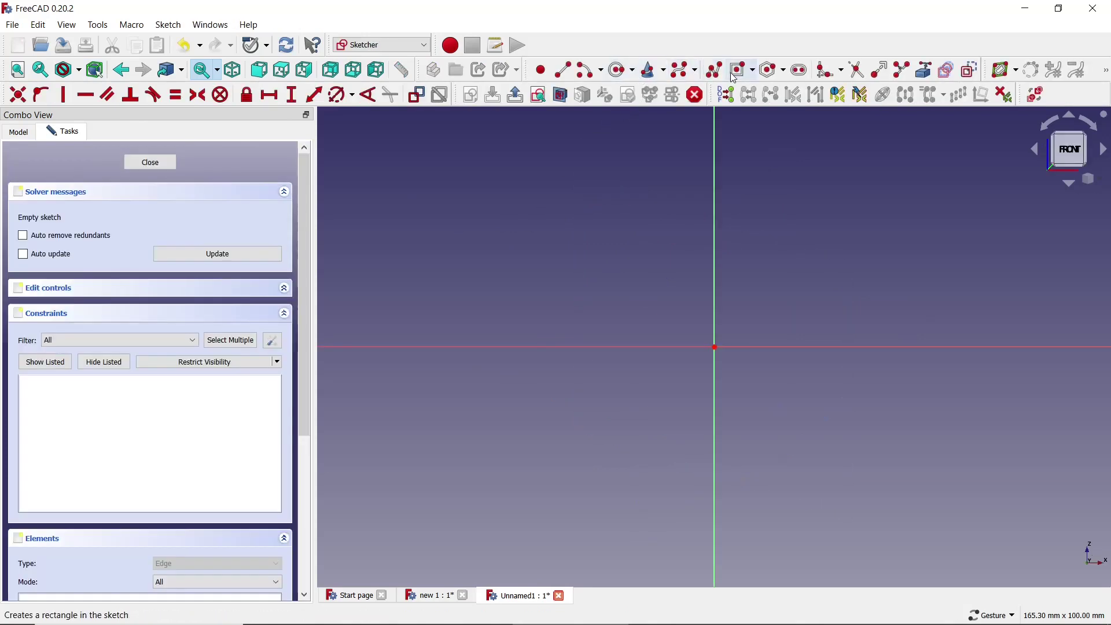
click(753, 78)
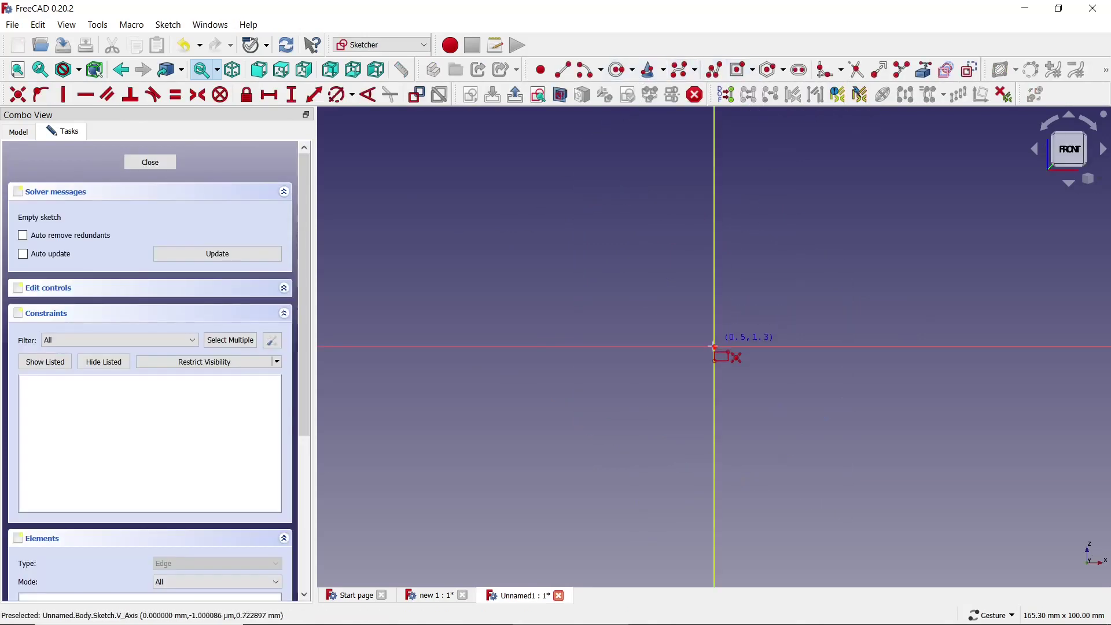
click(716, 347)
click(548, 242)
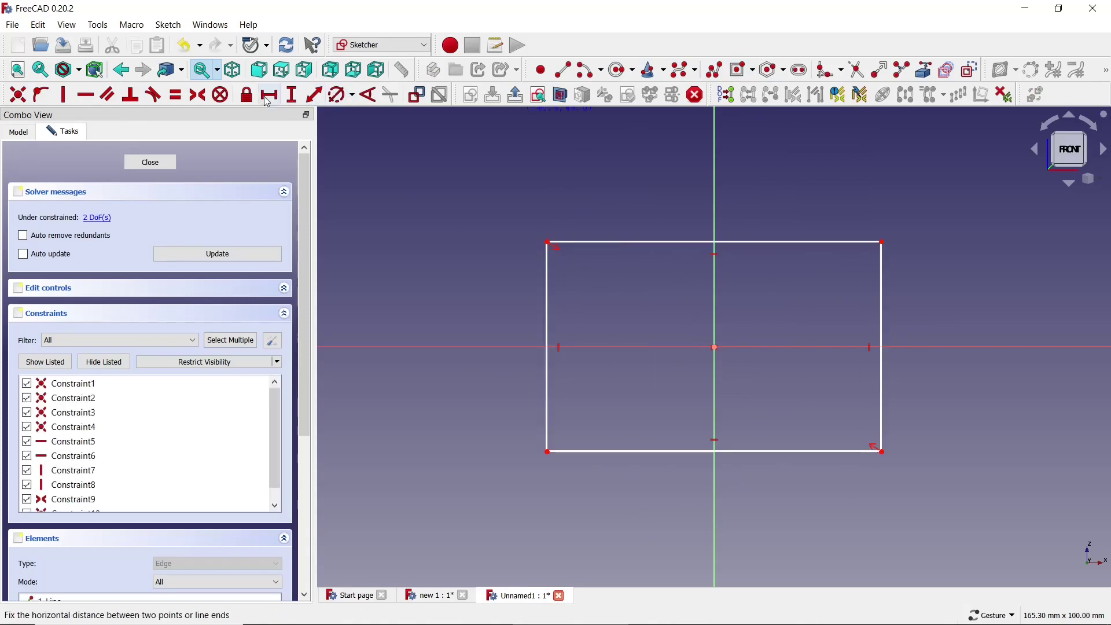
Step: Constrain the rectangle's height and width to 45 mm and close the sketch
click(293, 96)
click(883, 298)
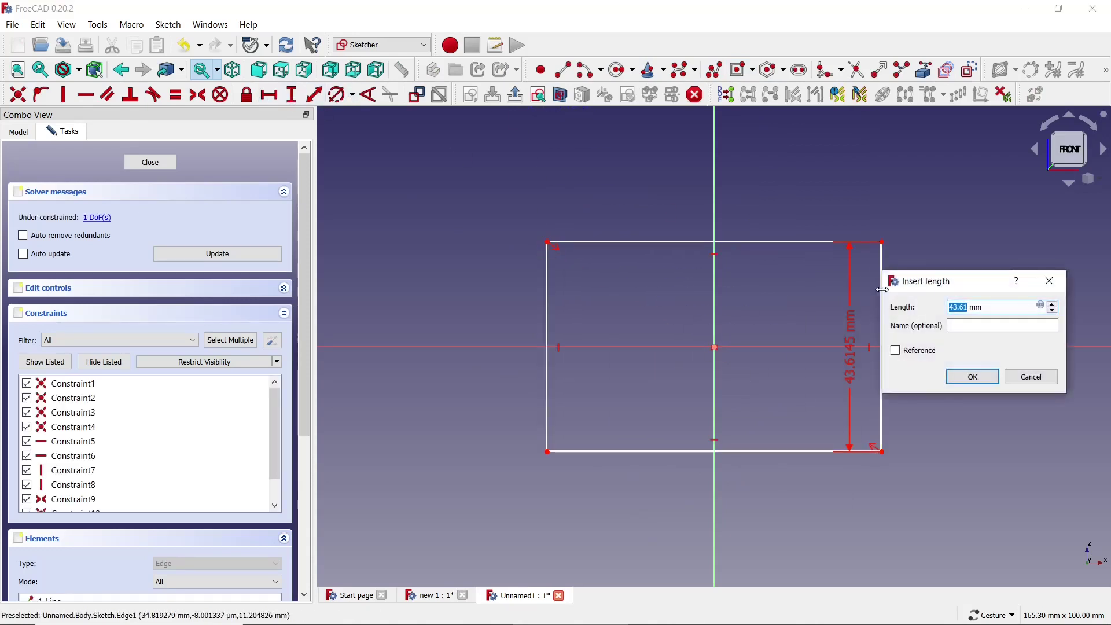
text(5)
key(Return)
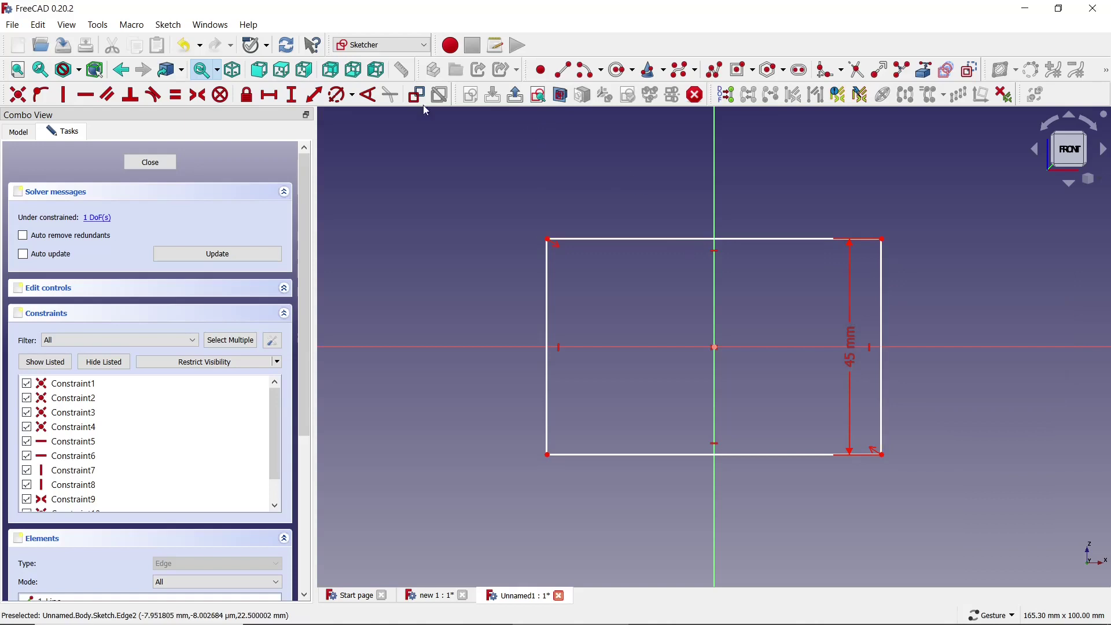
click(269, 96)
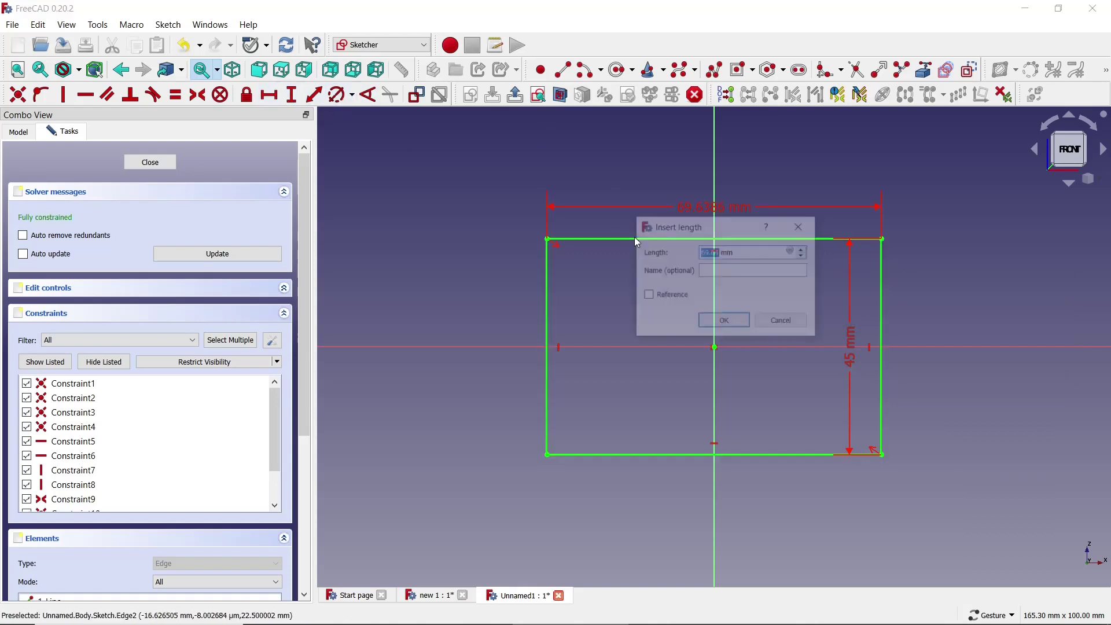
click(637, 240)
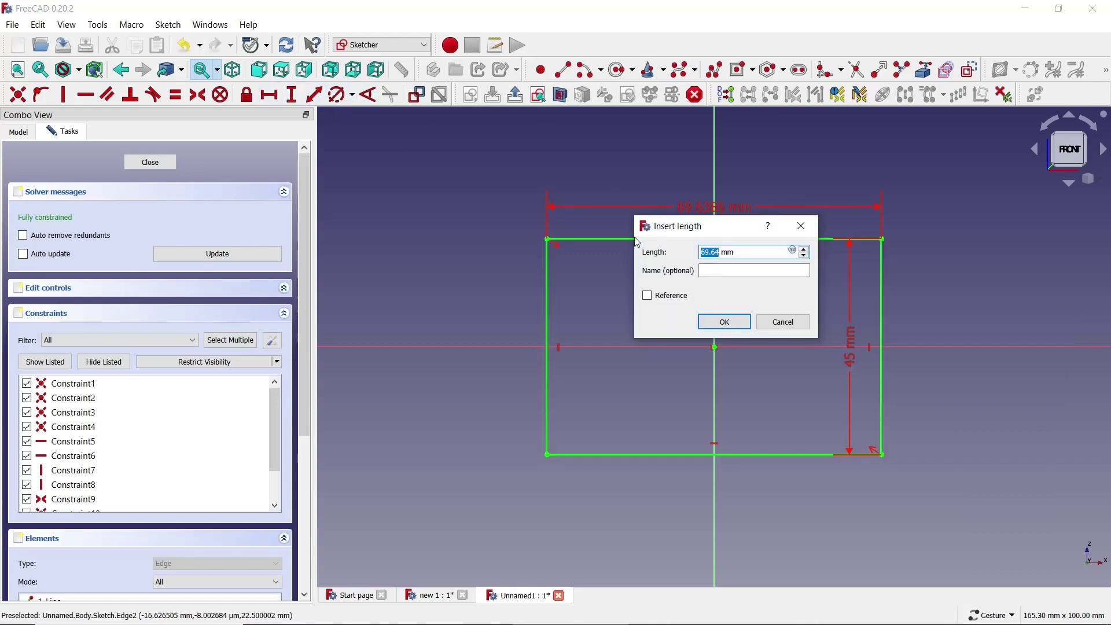
text(45)
key(Return)
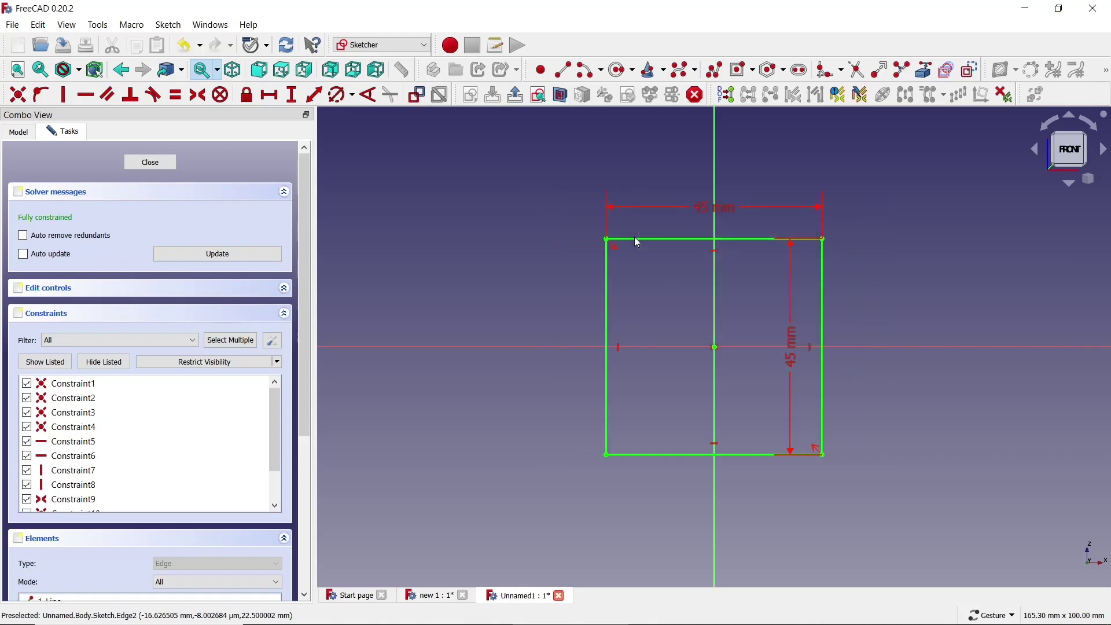
scroll(538, 246, down, 2)
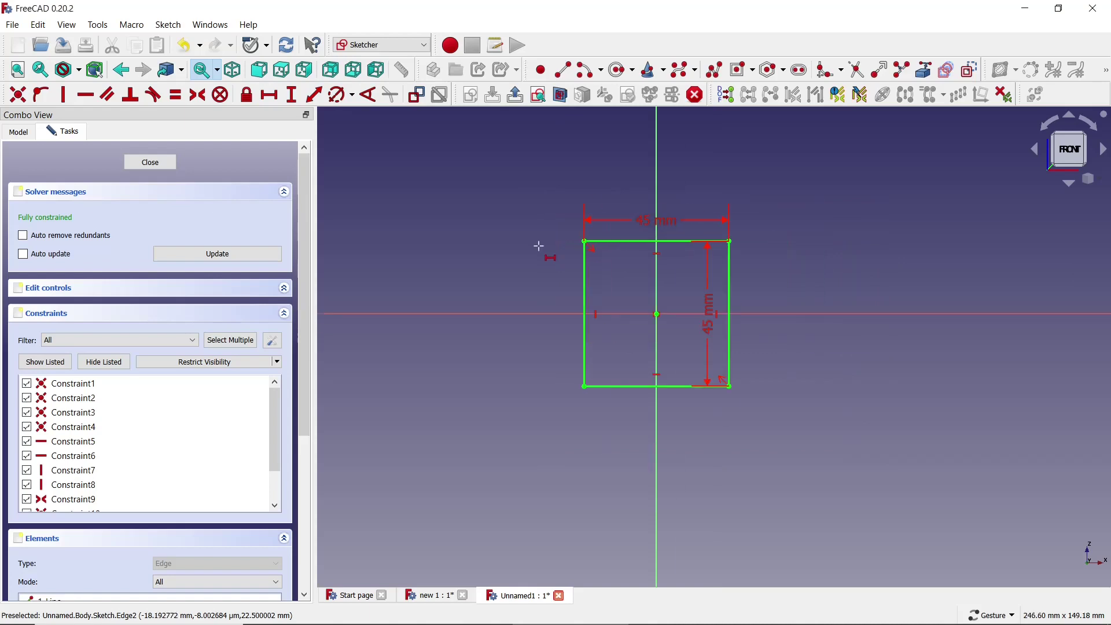
click(144, 162)
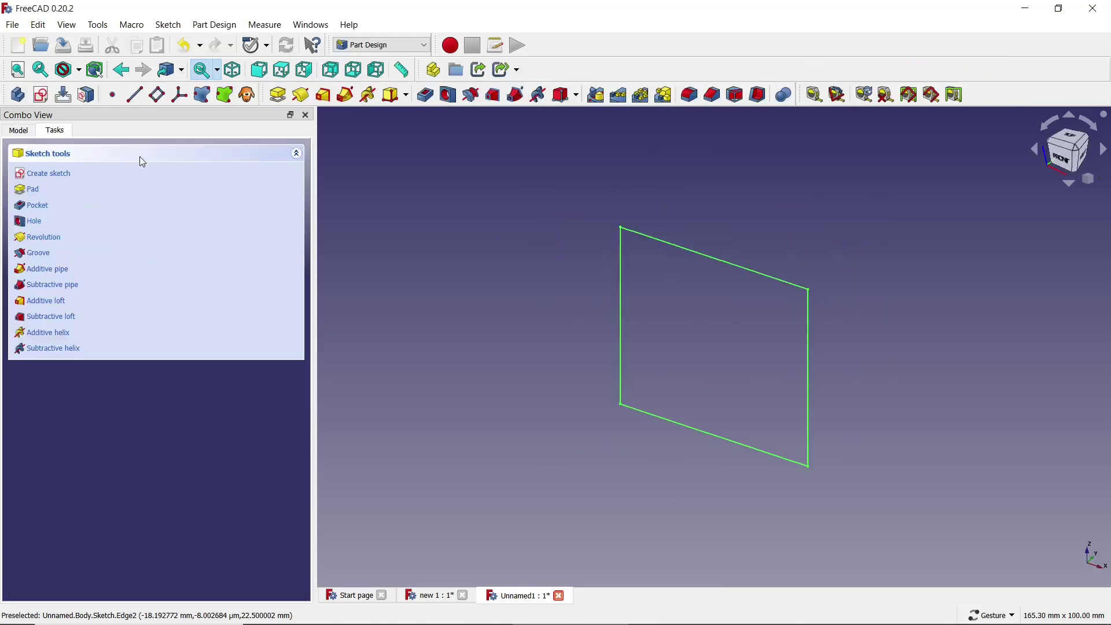
Step: Pad the square sketch 40 mm into a solid block
click(278, 94)
text(40)
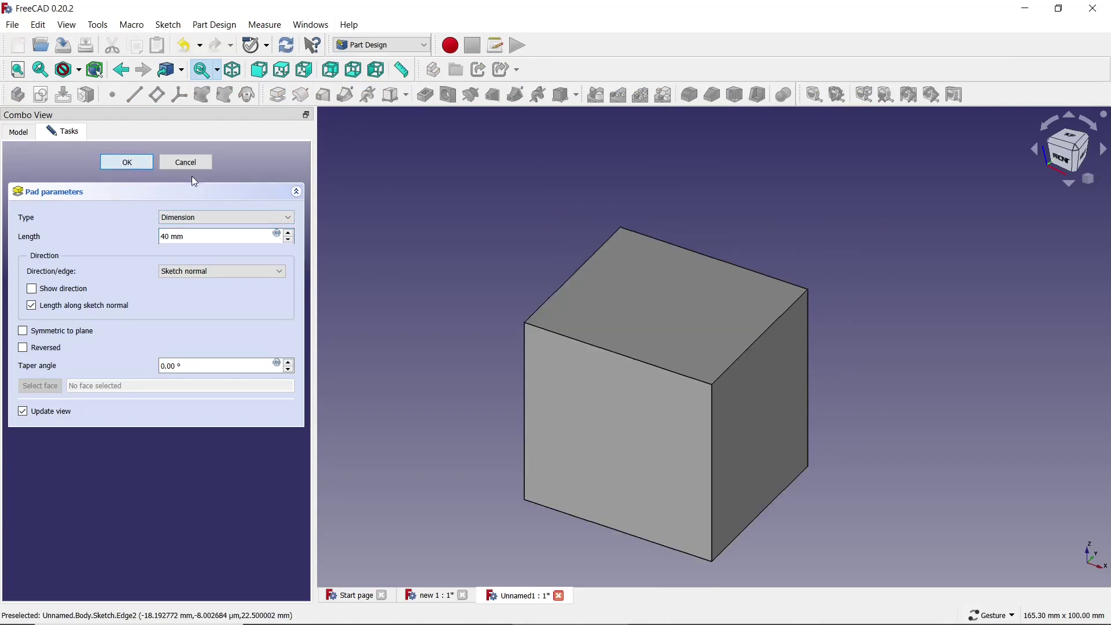
key(Return)
scroll(616, 230, down, 2)
click(15, 133)
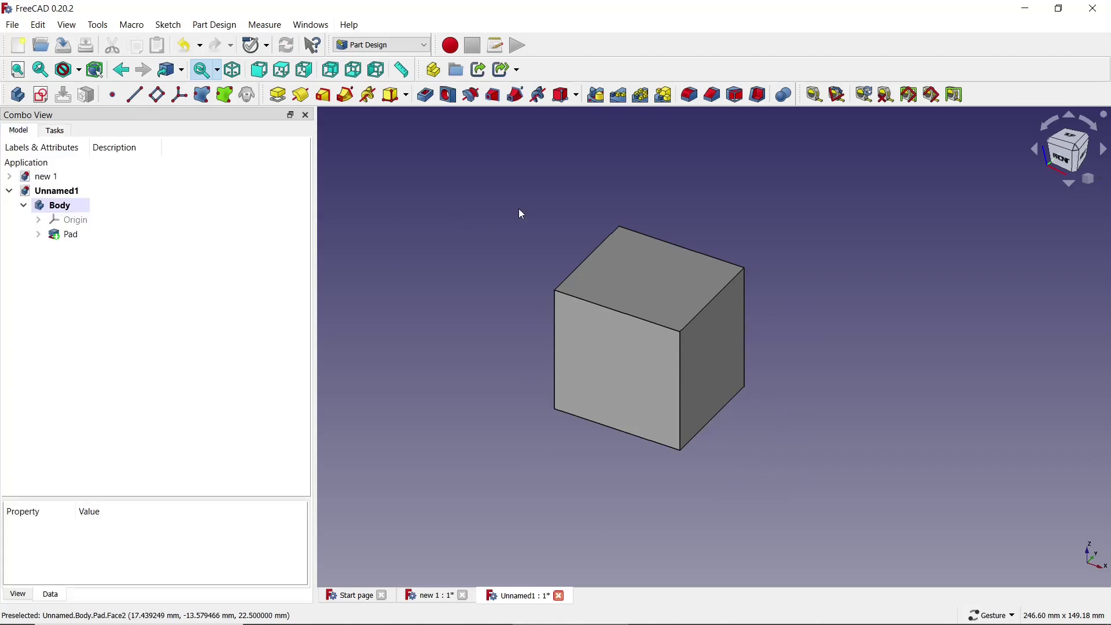
click(727, 284)
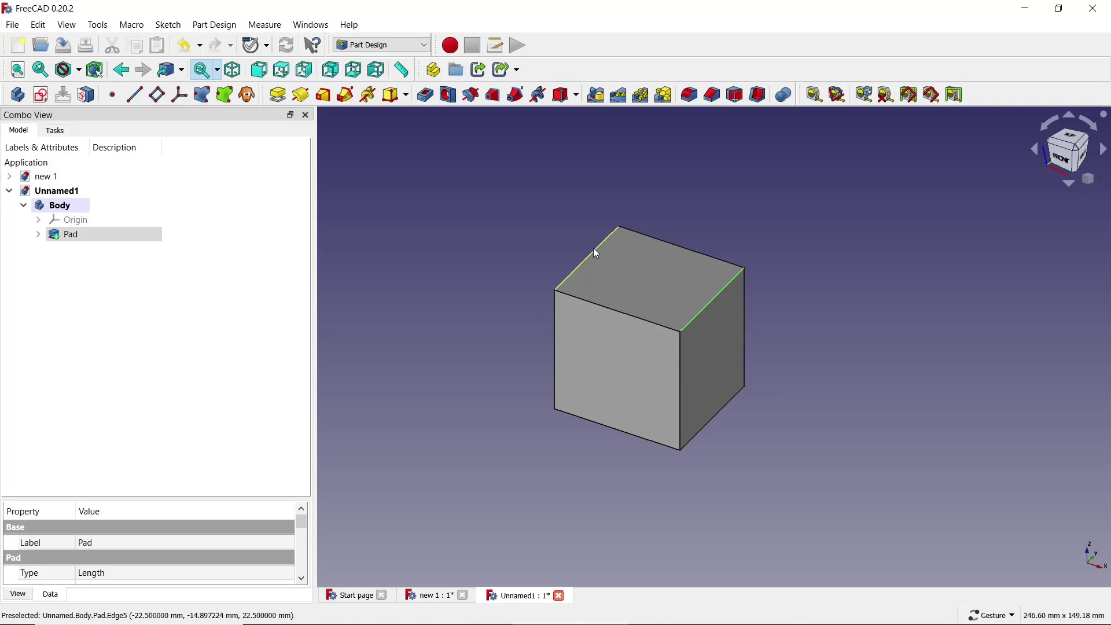
Step: Chamfer the block's four front-to-back edges by 5 mm
ctrl+click(596, 252)
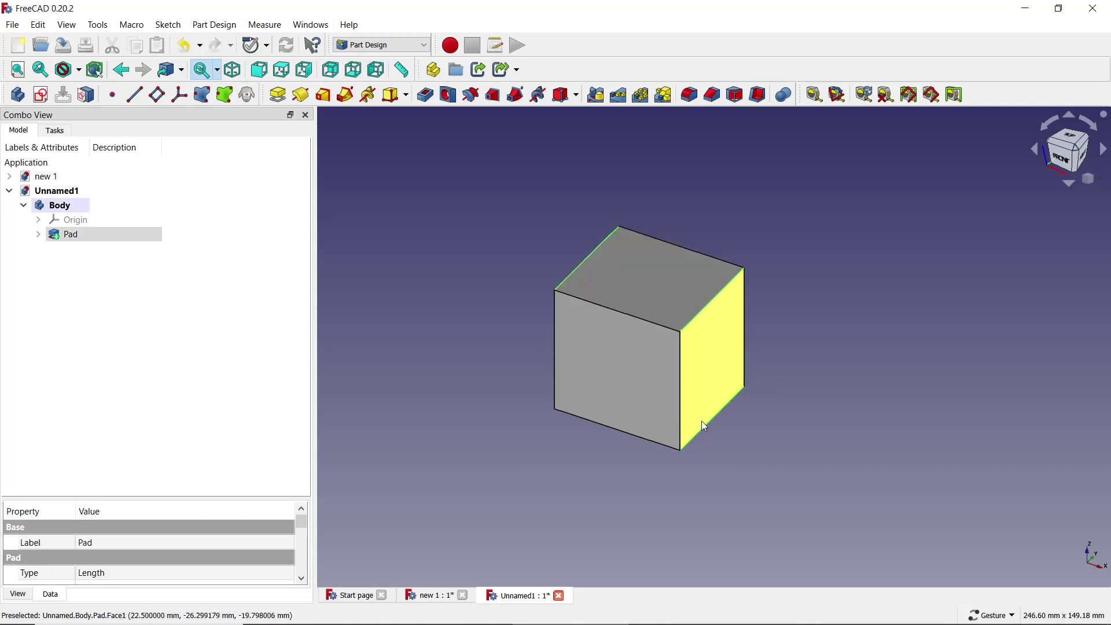
mouse_move(703, 425)
mouse_down()
mouse_move(801, 337)
mouse_move(910, 280)
mouse_move(768, 349)
mouse_up()
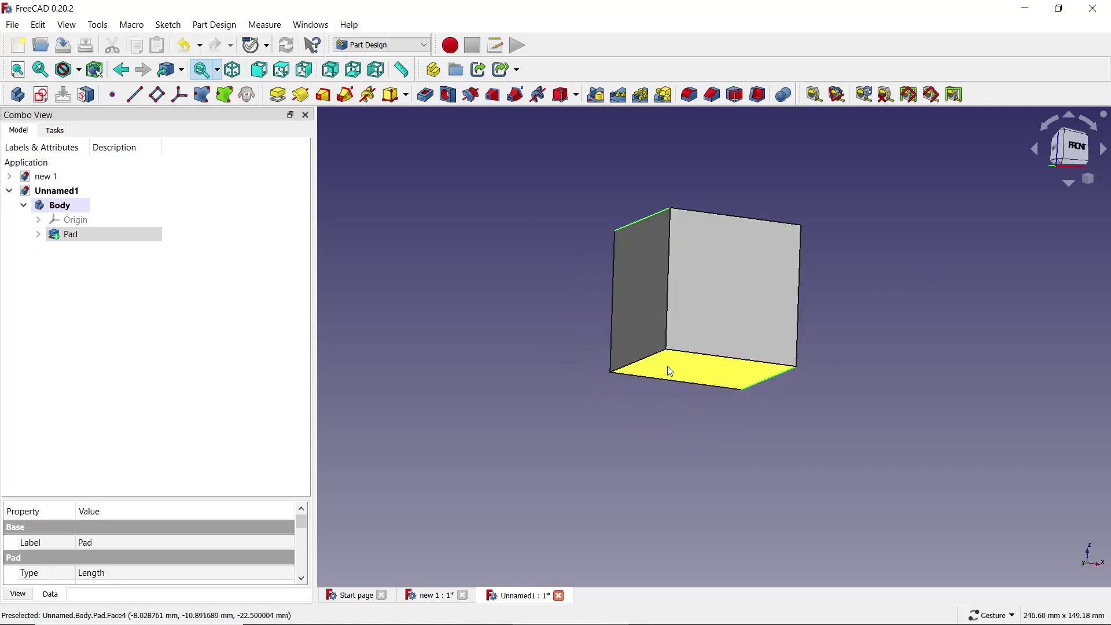
ctrl+click(661, 352)
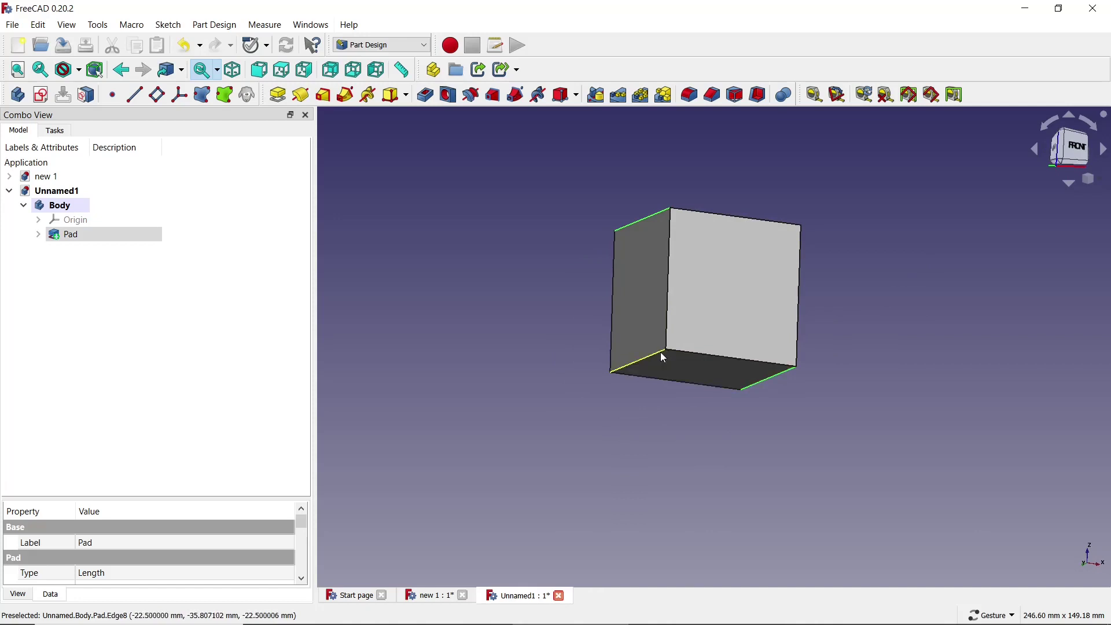
click(711, 96)
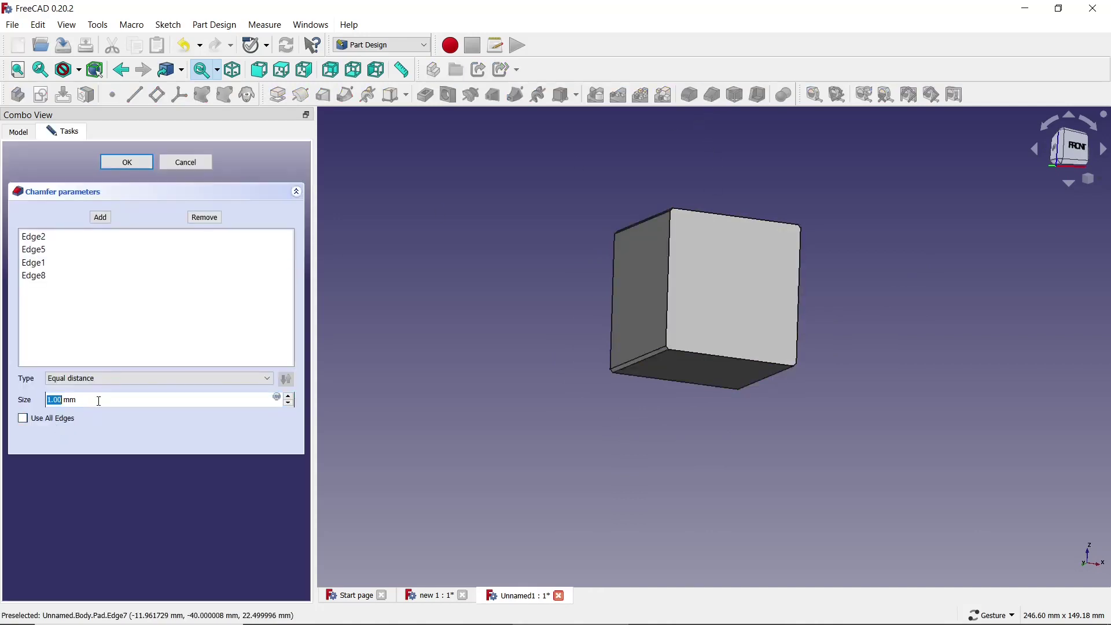
text(5)
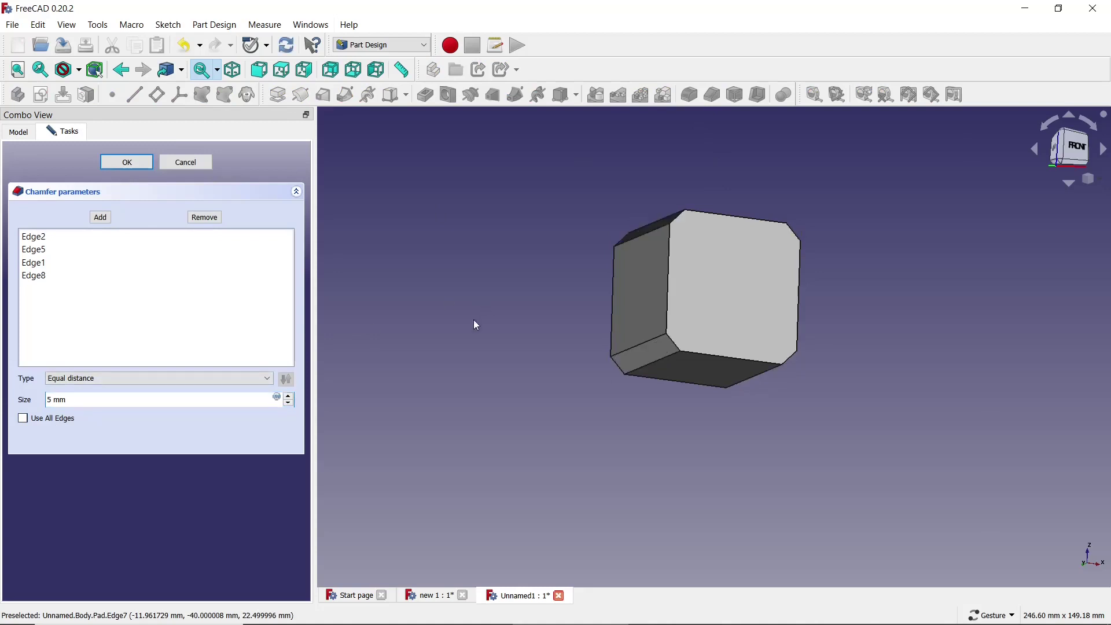
click(127, 162)
mouse_move(451, 211)
mouse_down()
mouse_move(517, 289)
mouse_move(835, 312)
mouse_move(788, 392)
mouse_up()
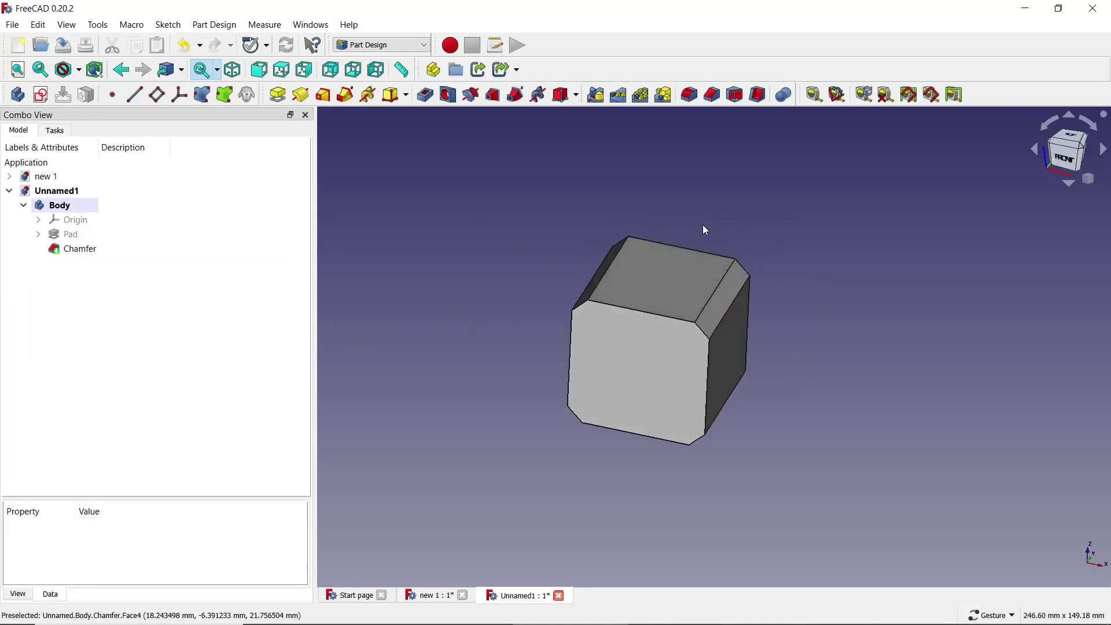
drag(706, 231, 428, 307)
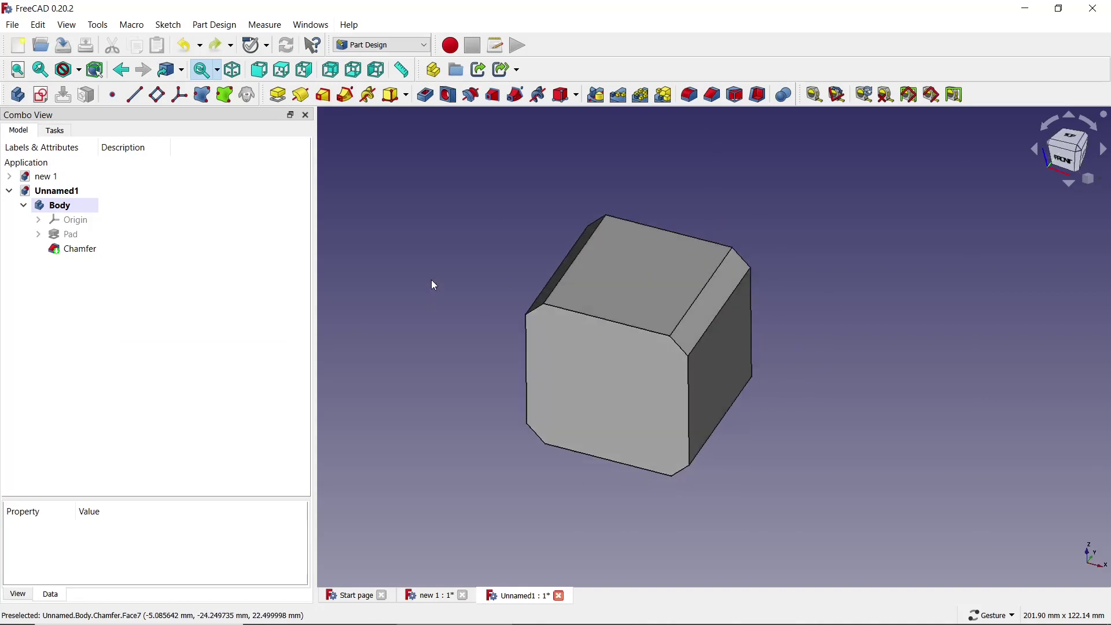
Step: Create a datum plane offset 20 mm from the XZ plane
click(73, 225)
click(336, 223)
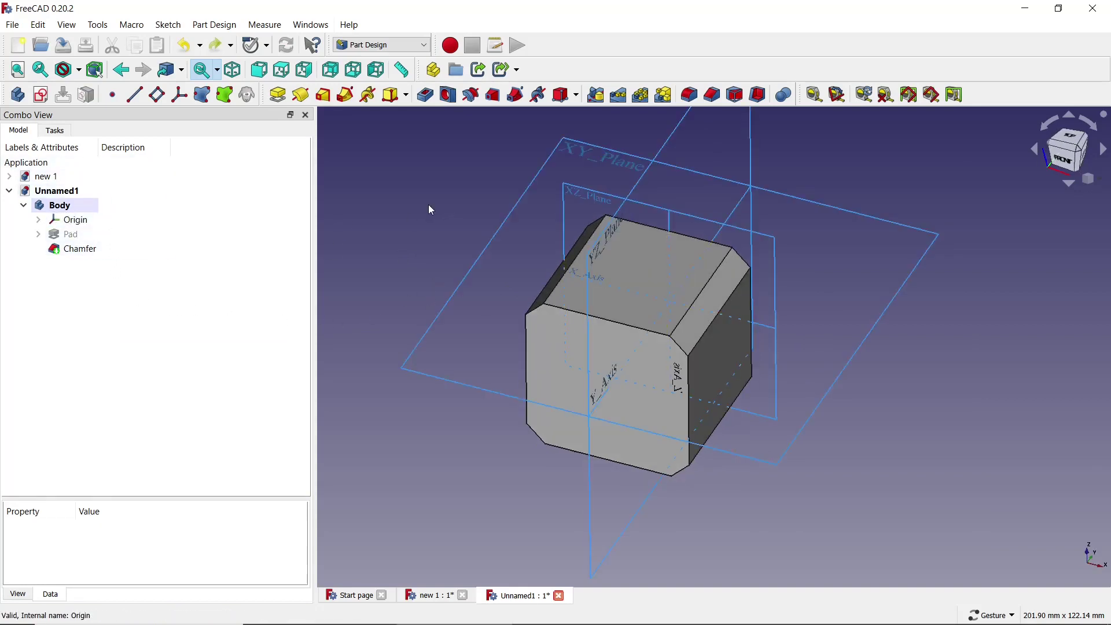
click(586, 195)
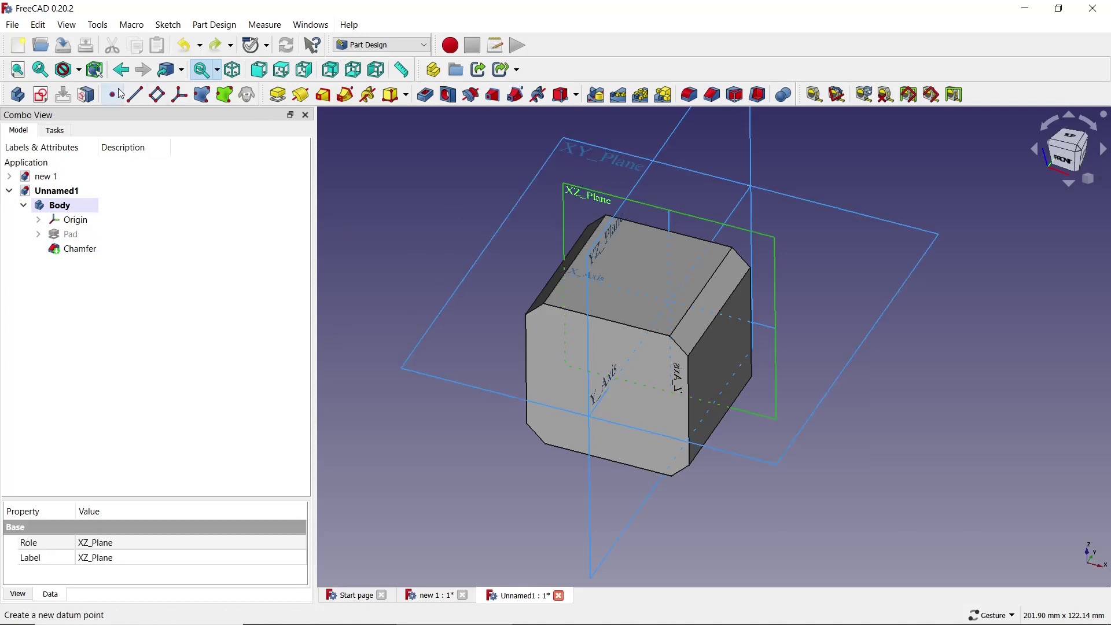
click(157, 95)
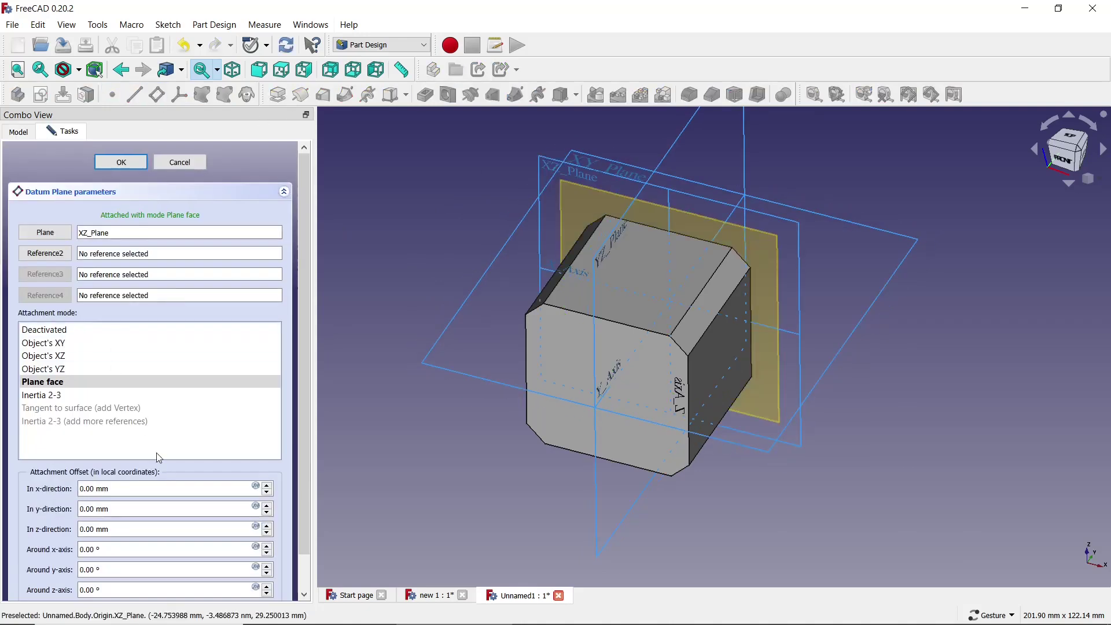
click(144, 530)
text(20)
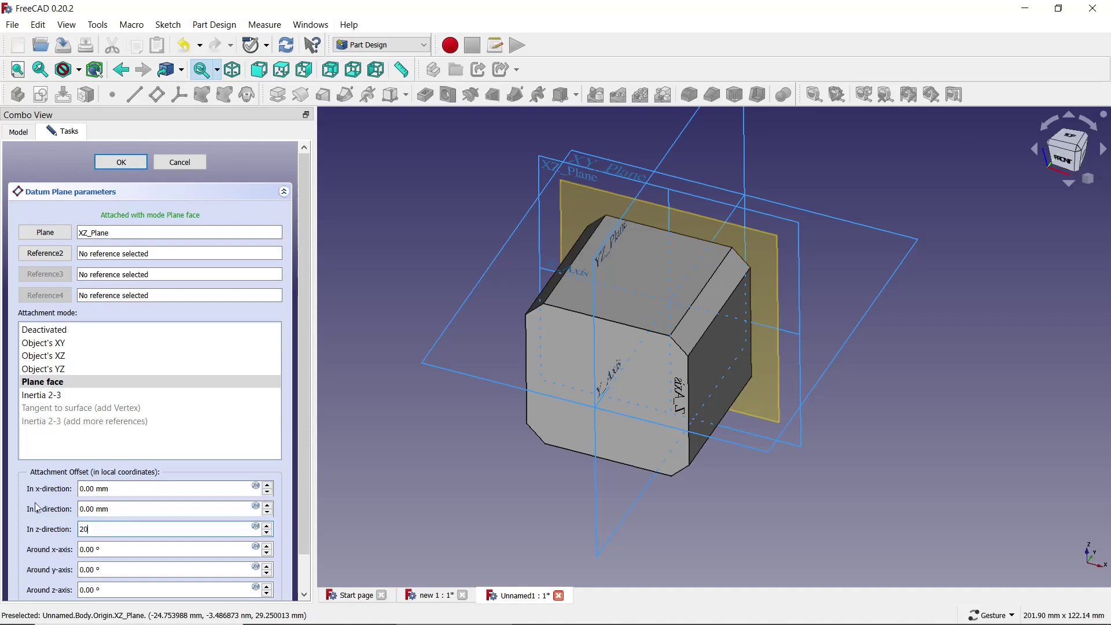
key(Return)
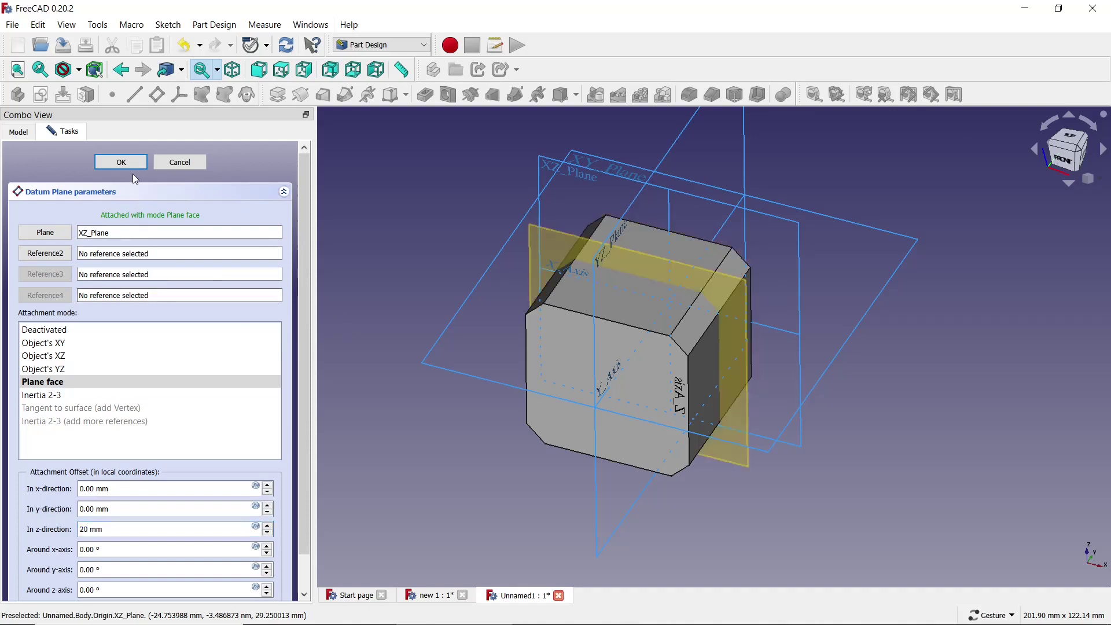
click(133, 164)
Step: Hide the origin and start a new sketch on the datum plane
click(105, 218)
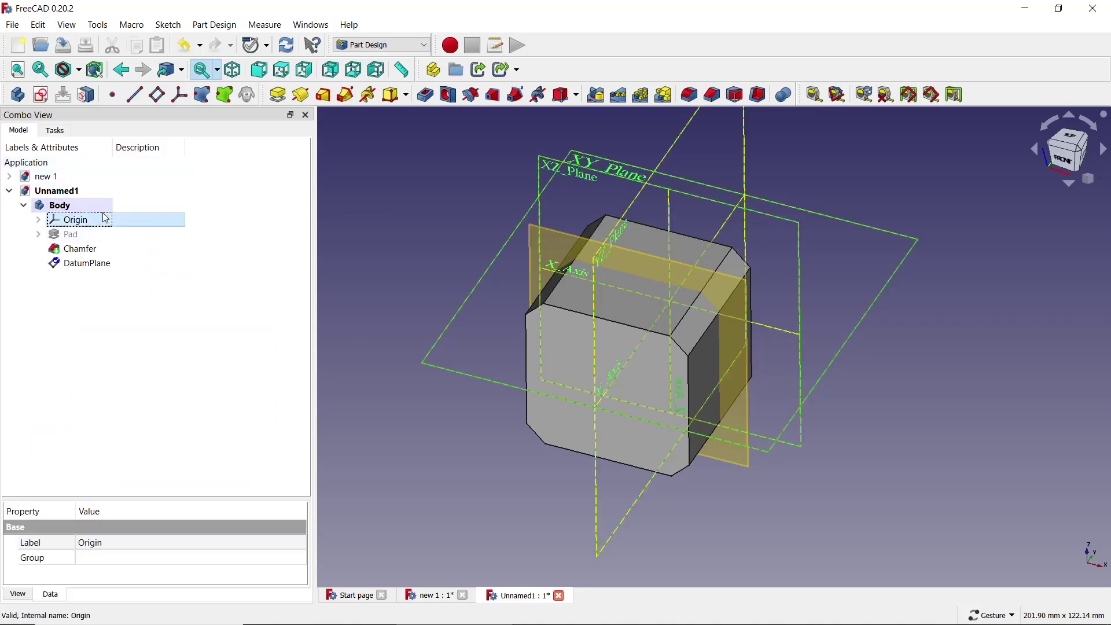
key(space)
click(408, 247)
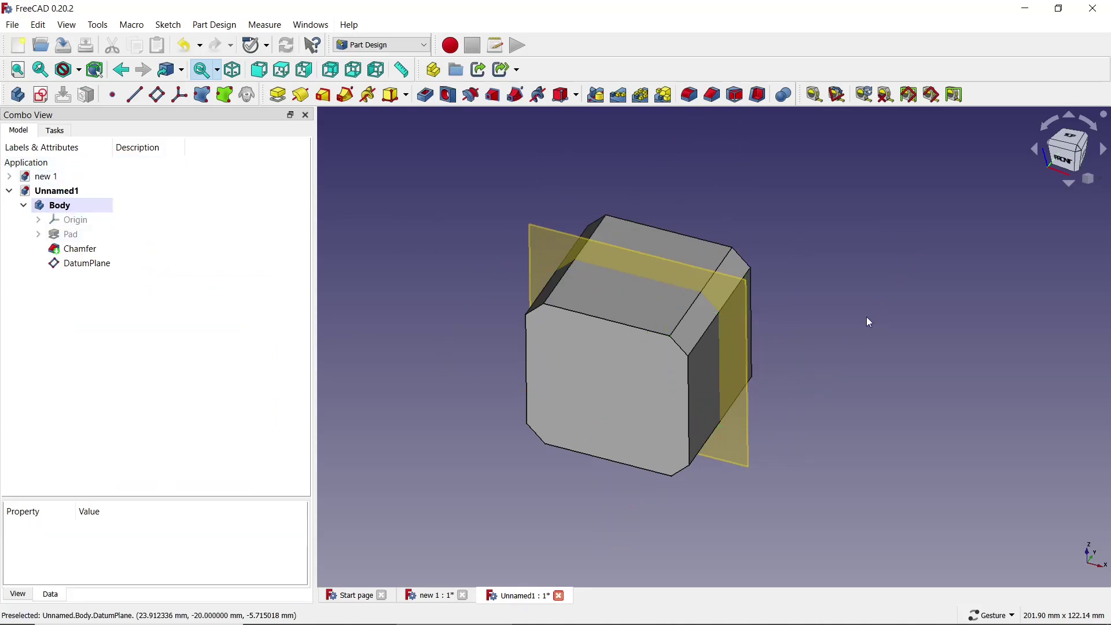
click(535, 244)
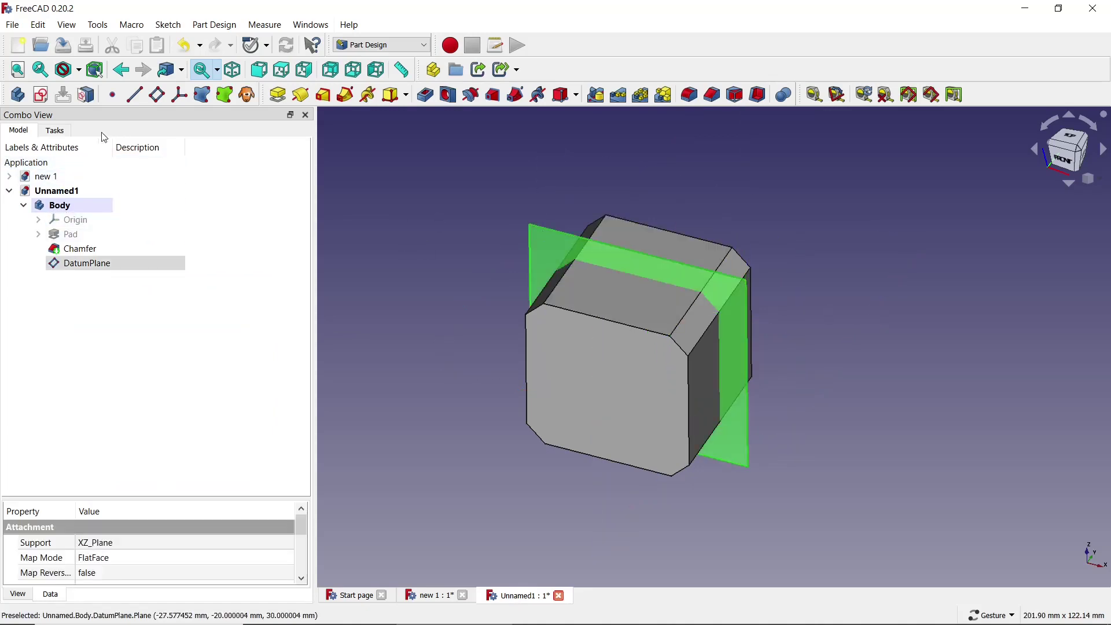
click(41, 94)
Step: Switch the view's draw style to wireframe
scroll(790, 214, up, 3)
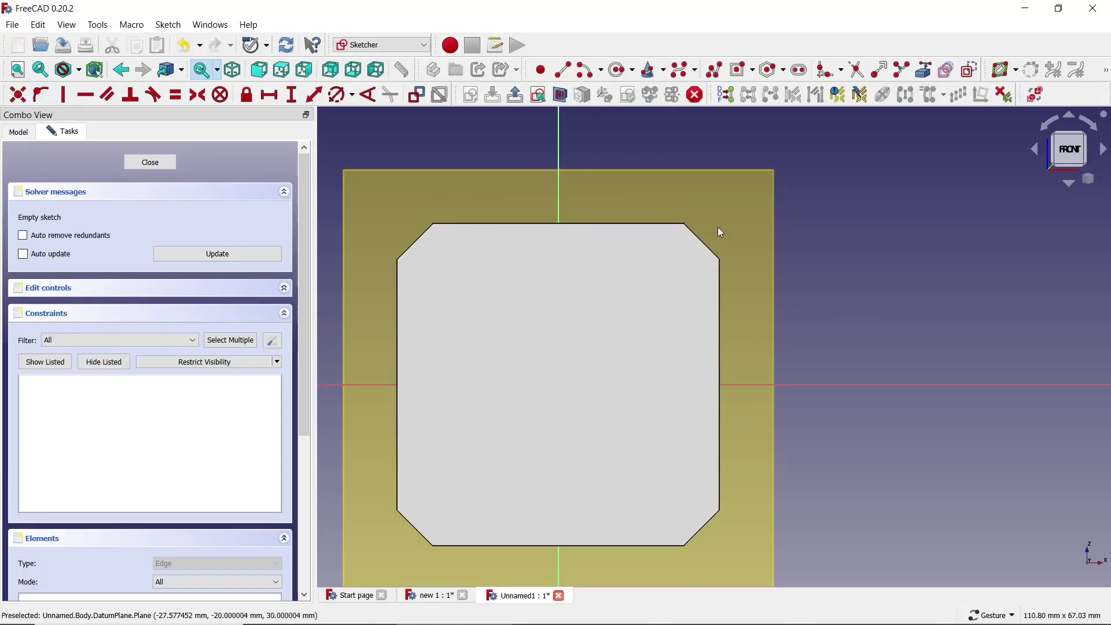
scroll(745, 241, down, 1)
click(66, 24)
mouse_move(102, 113)
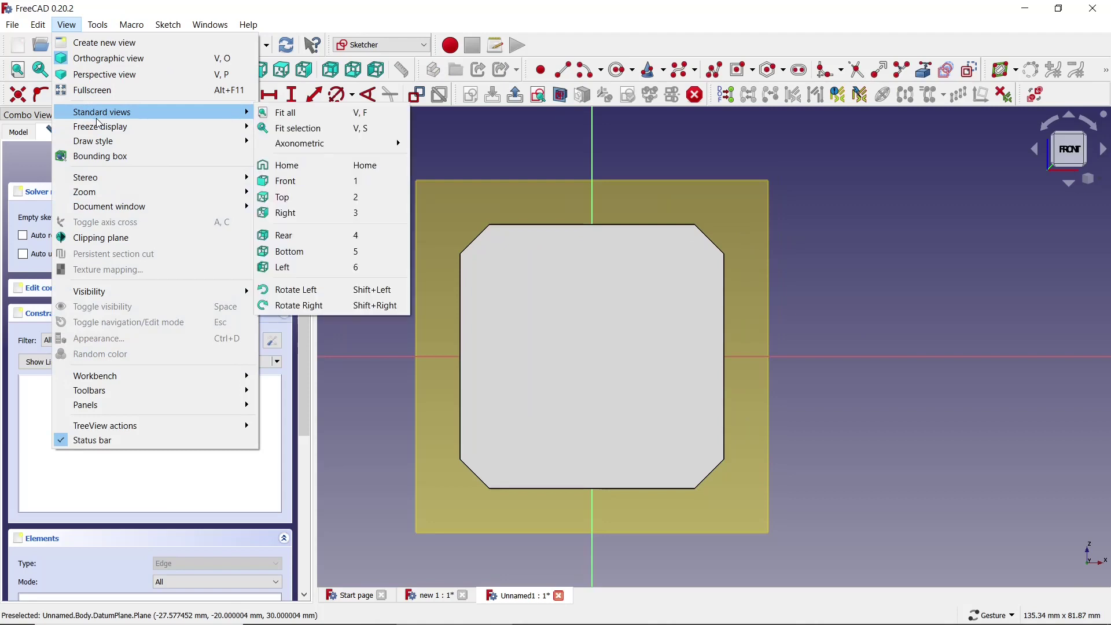
mouse_move(93, 141)
click(290, 173)
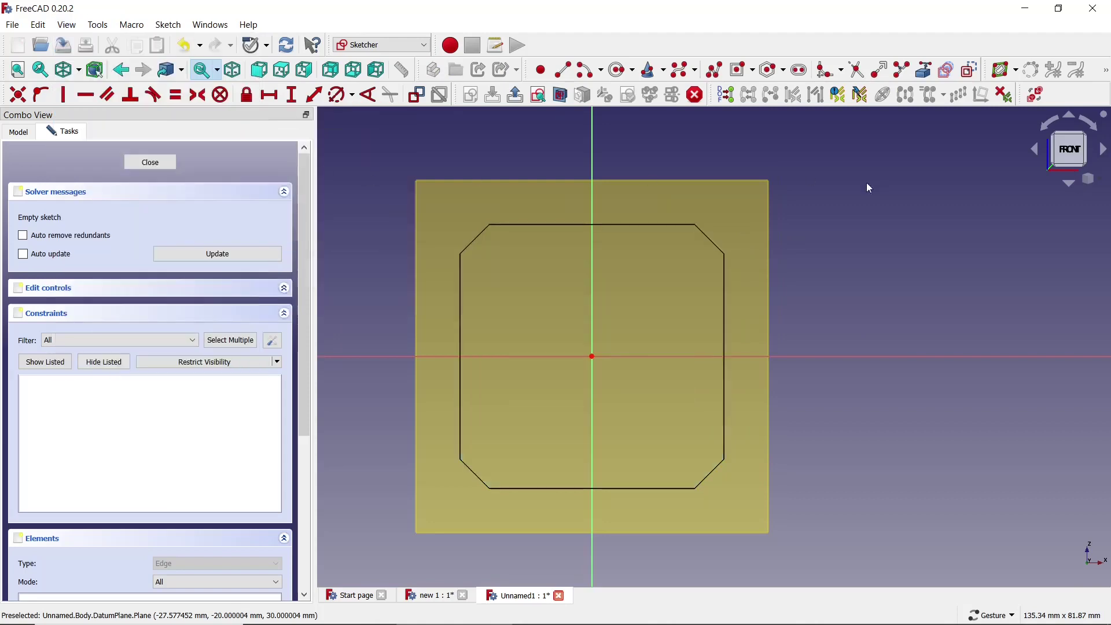
Step: Draw a centred rectangle on the origin matching the block outline
click(756, 77)
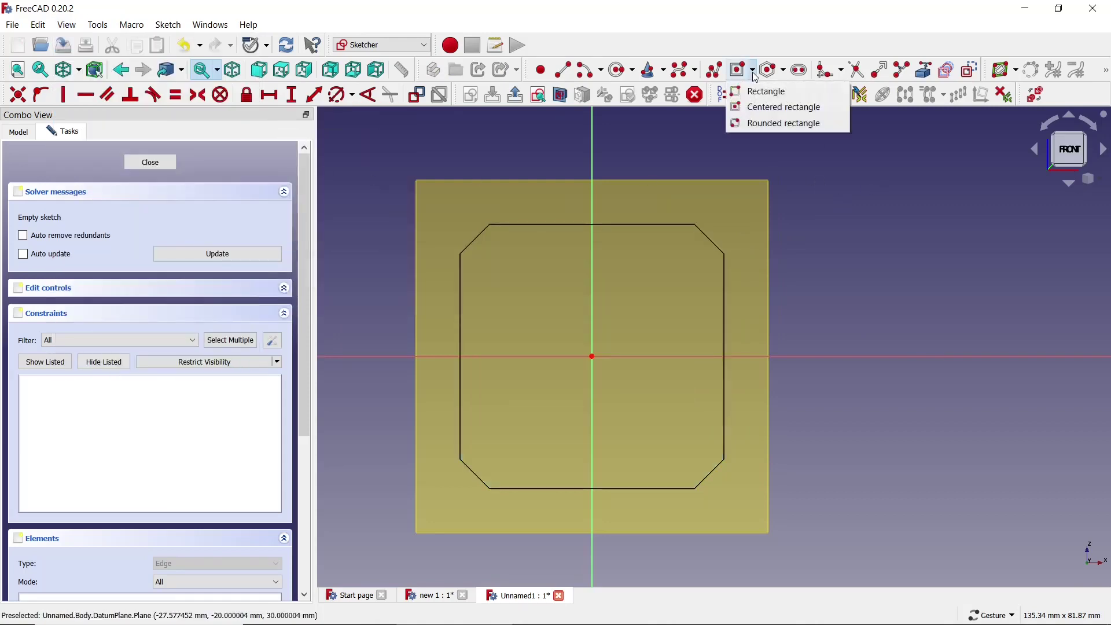
click(769, 108)
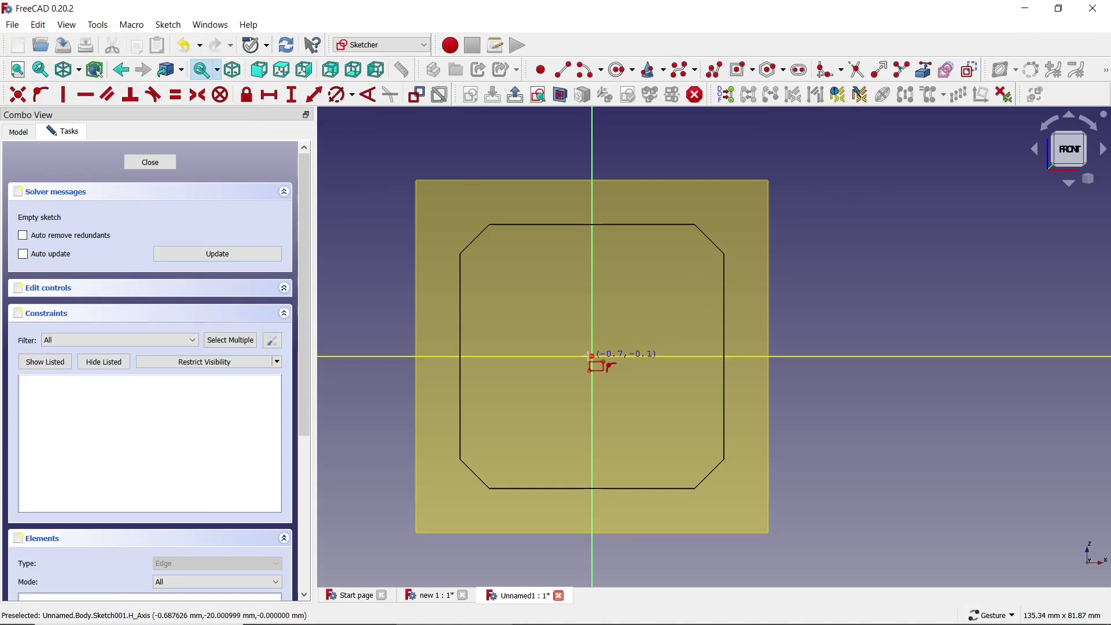
click(591, 355)
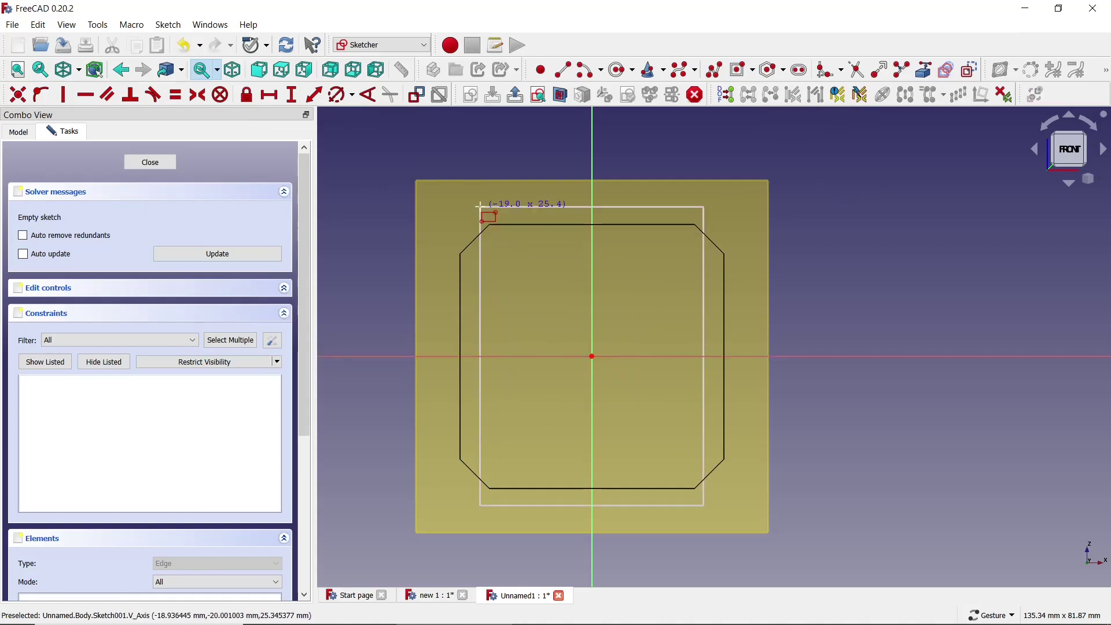
click(449, 215)
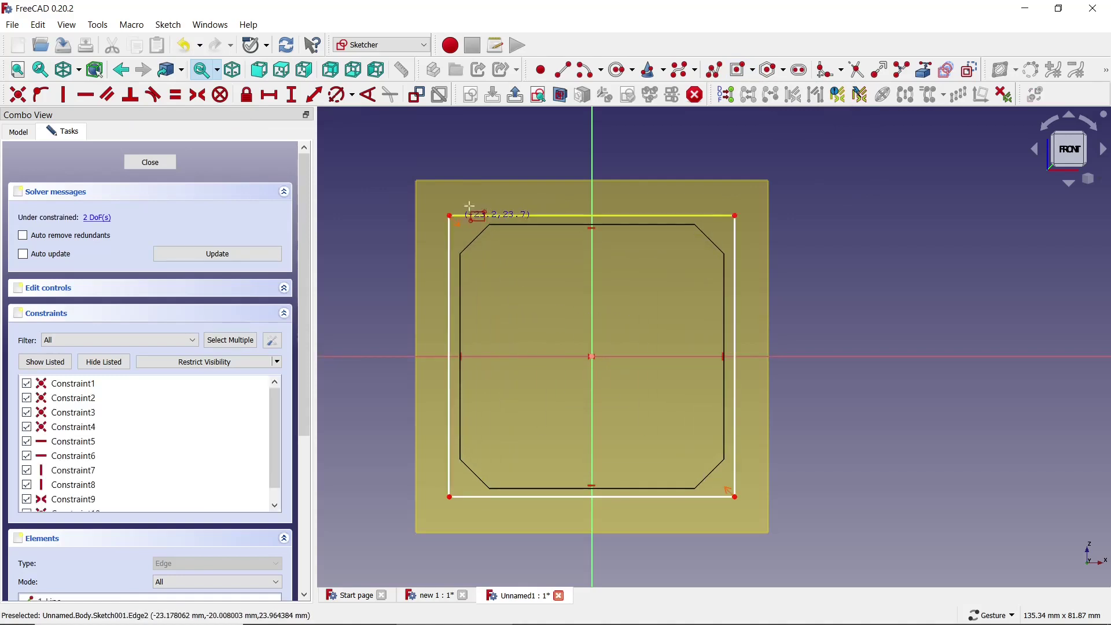
Step: Constrain the square's height and width to 45 mm
click(292, 94)
click(736, 273)
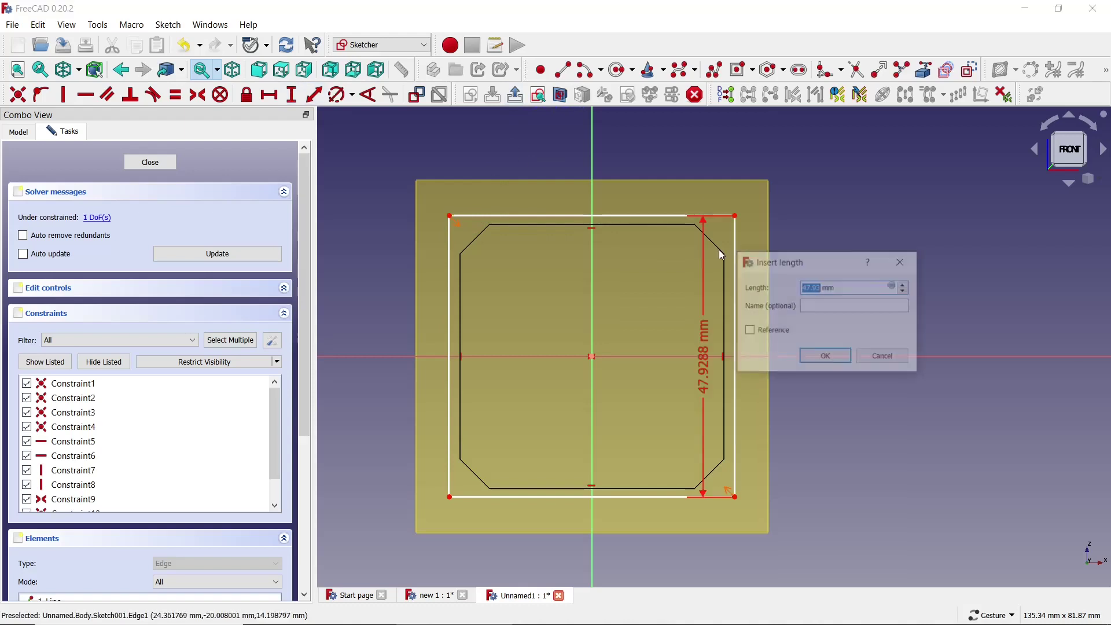
key(Return)
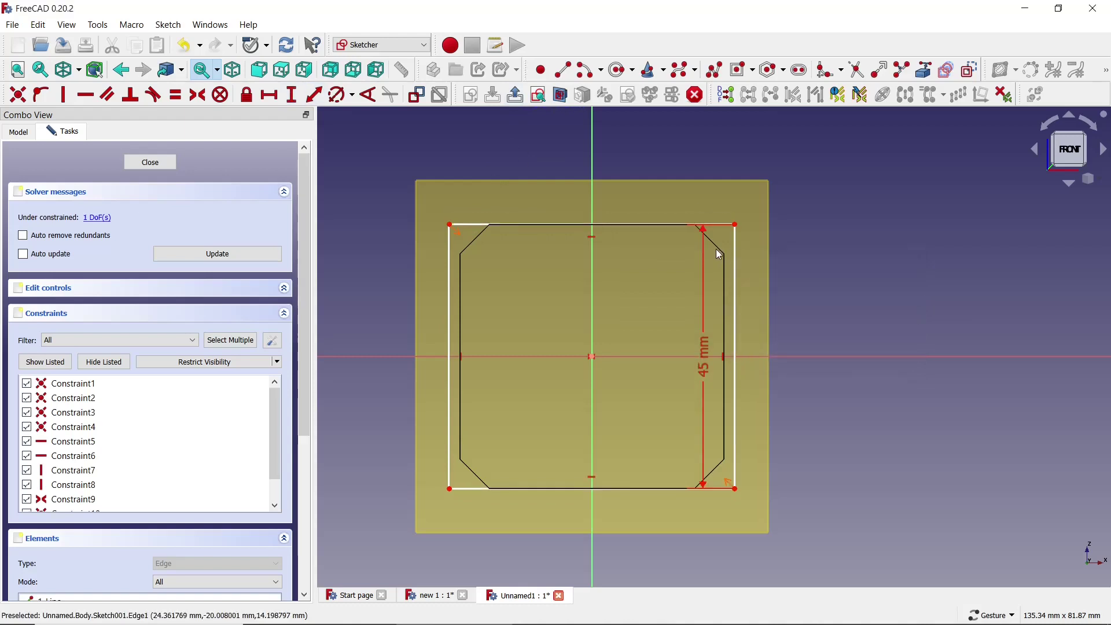
click(269, 94)
click(550, 225)
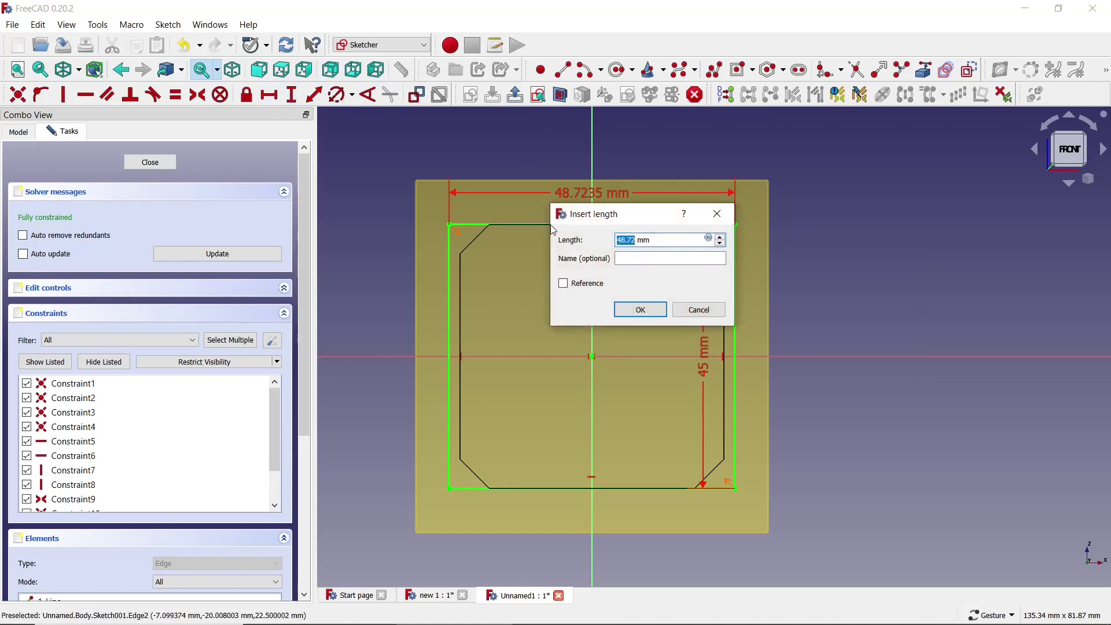
text(45)
key(Return)
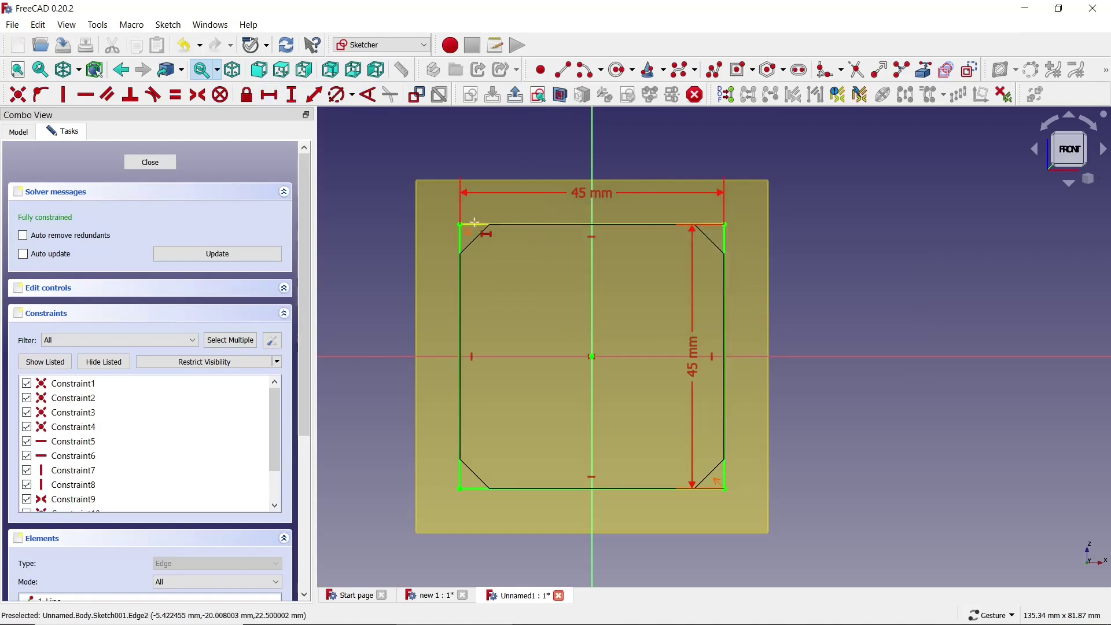
scroll(428, 199, up, 2)
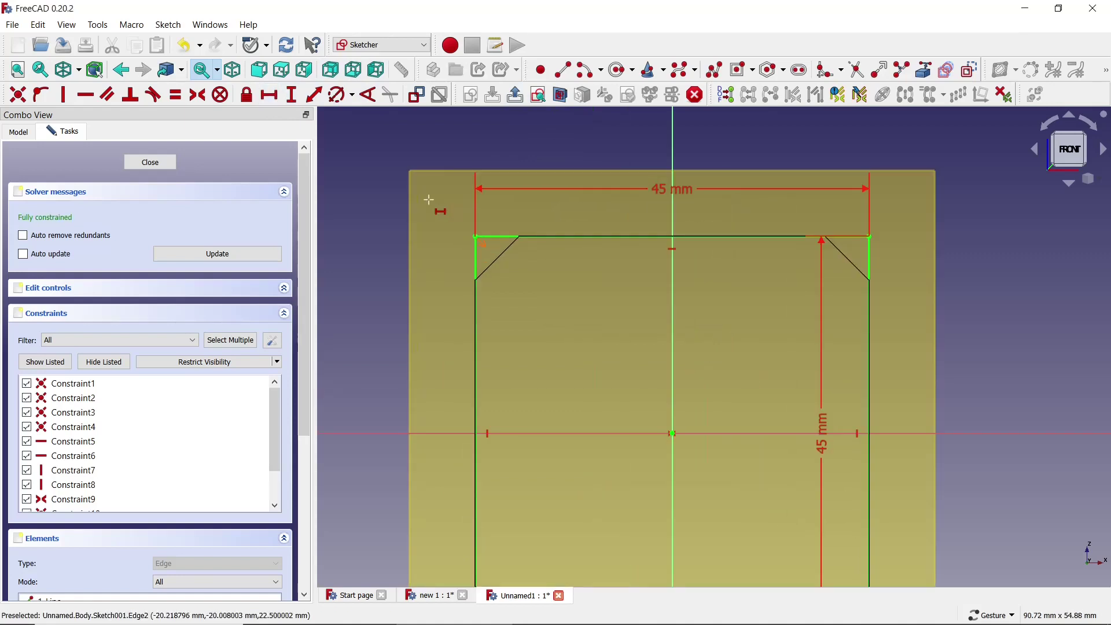
click(563, 70)
scroll(475, 257, up, 3)
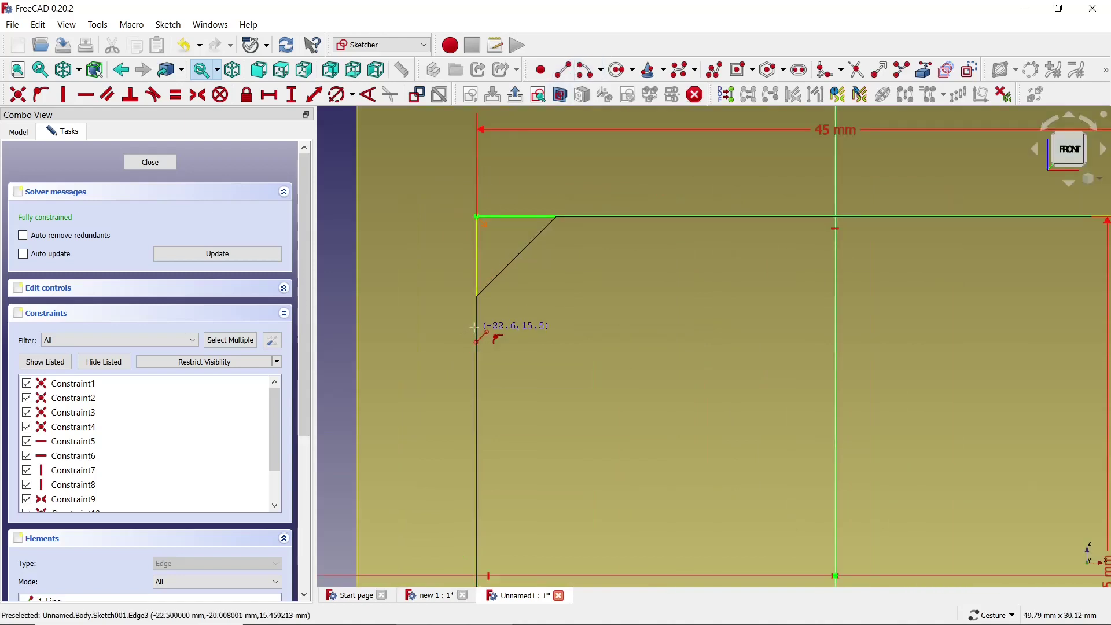
Step: Draw a diagonal line across the square's top-left corner
click(475, 327)
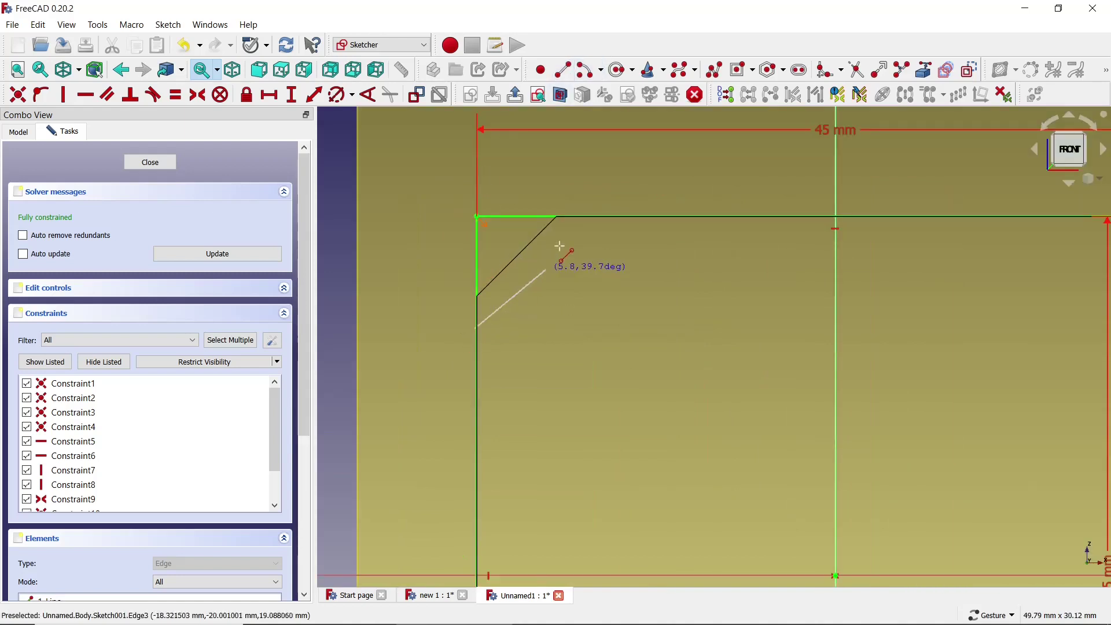
click(580, 216)
scroll(491, 232, down, 2)
scroll(491, 231, down, 2)
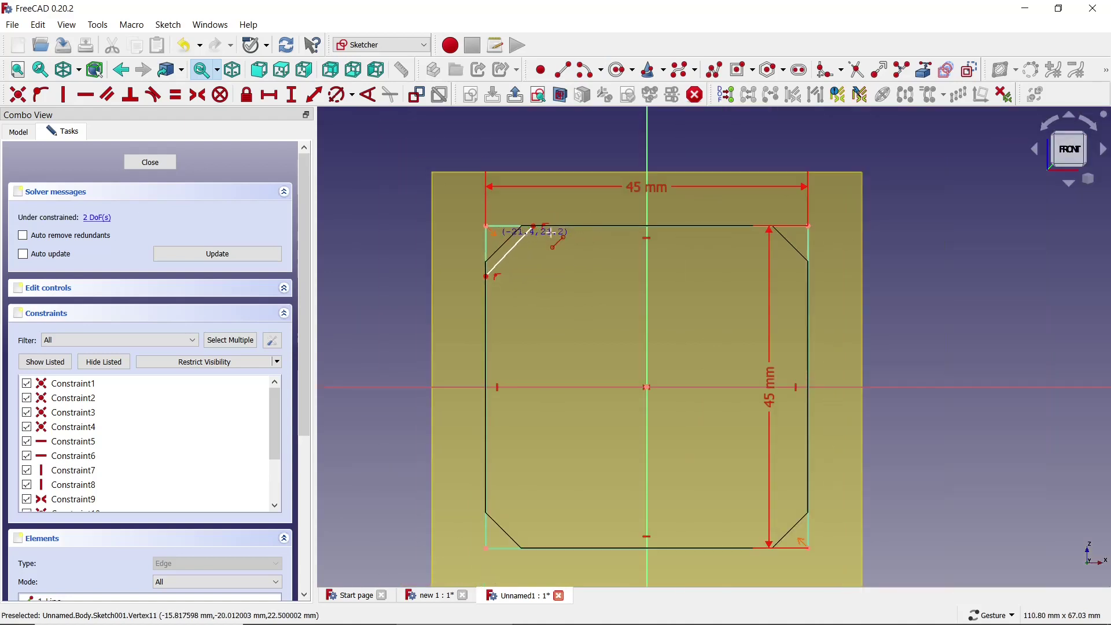
scroll(790, 226, up, 2)
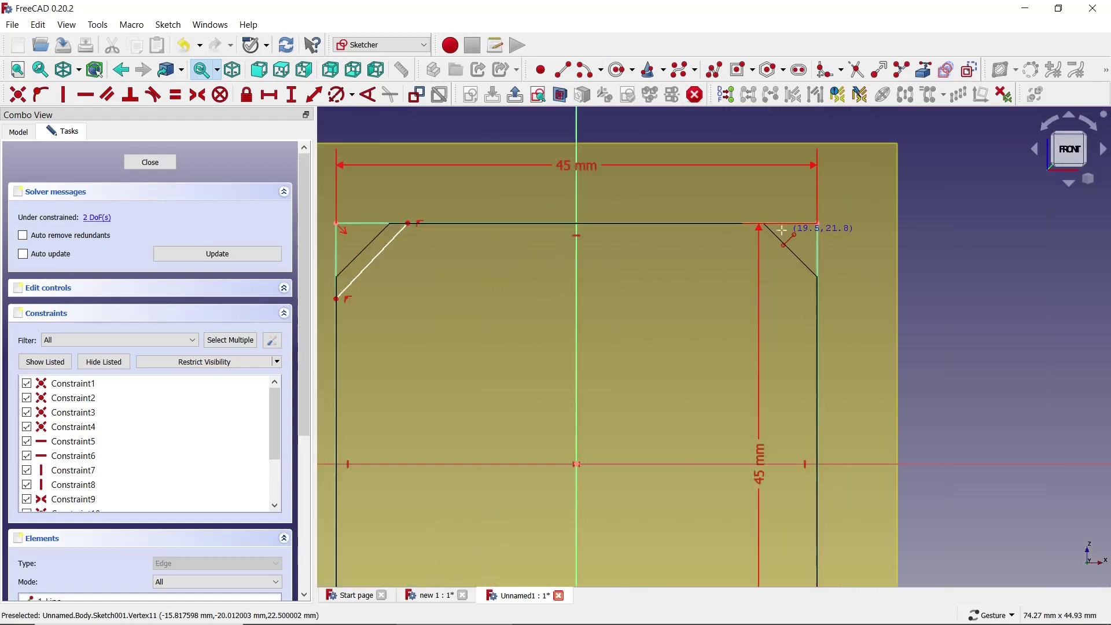
click(734, 225)
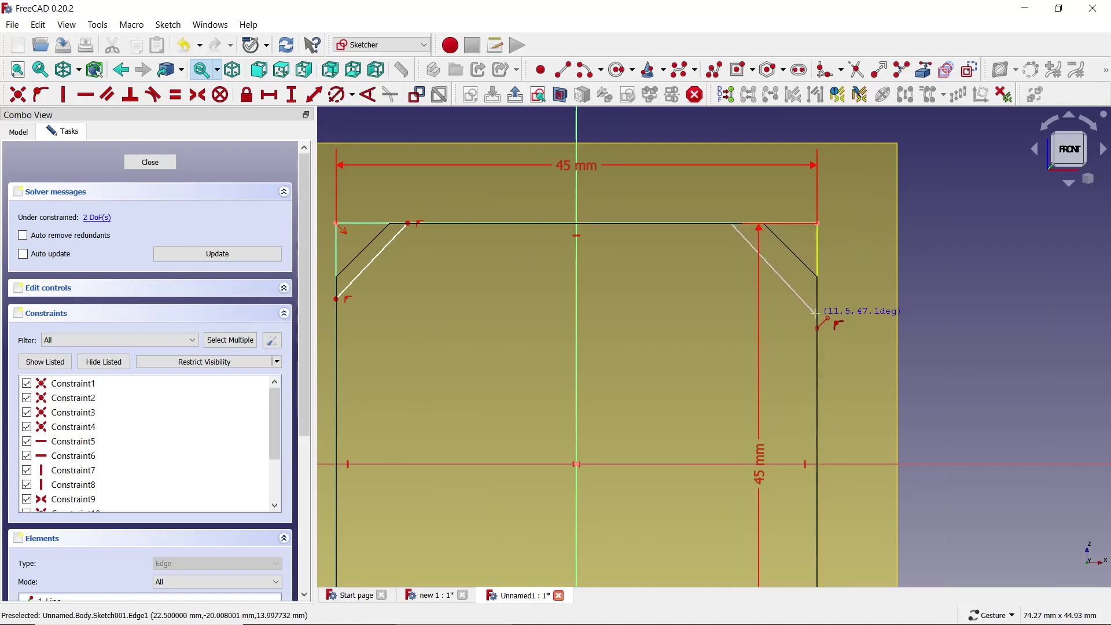
key(Escape)
scroll(807, 287, down, 2)
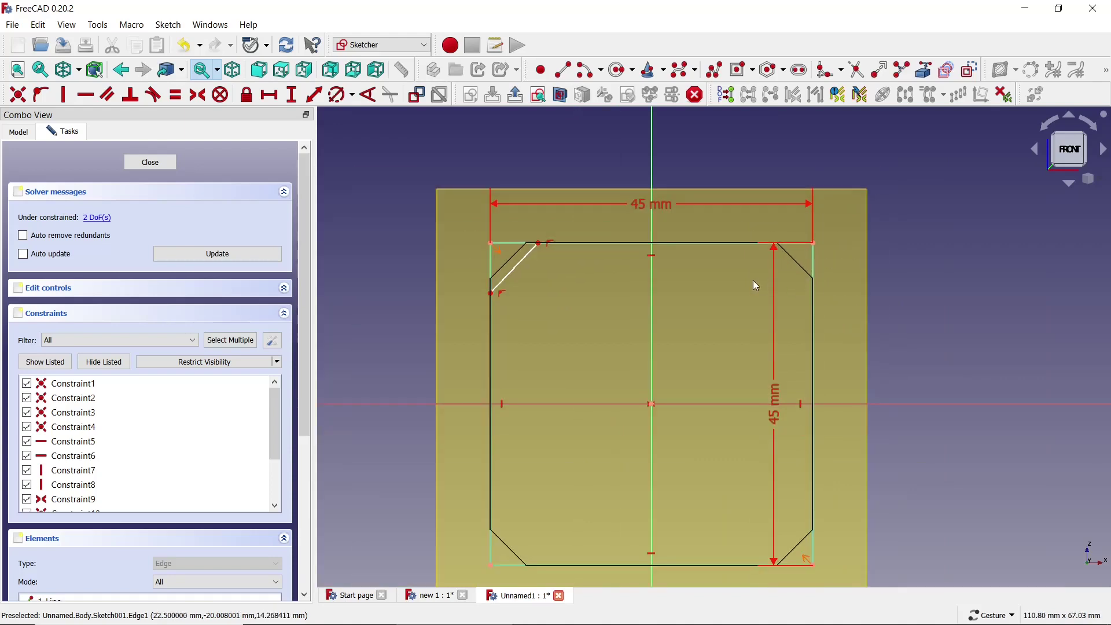
click(563, 69)
Step: Hide the datum plane from the model tree
click(20, 132)
click(87, 266)
key(space)
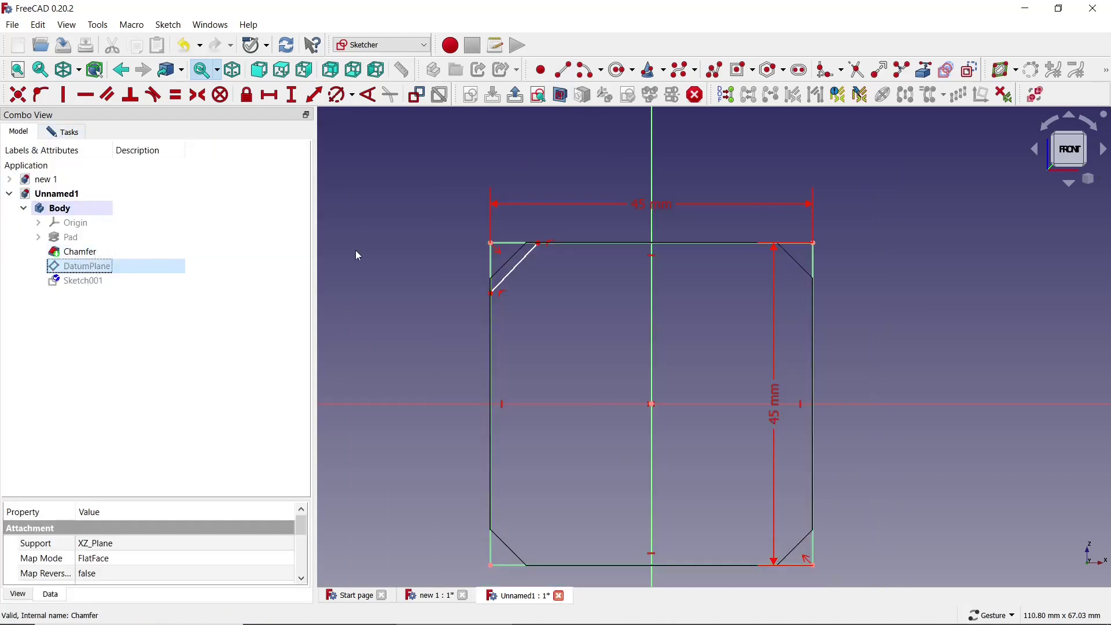
click(358, 255)
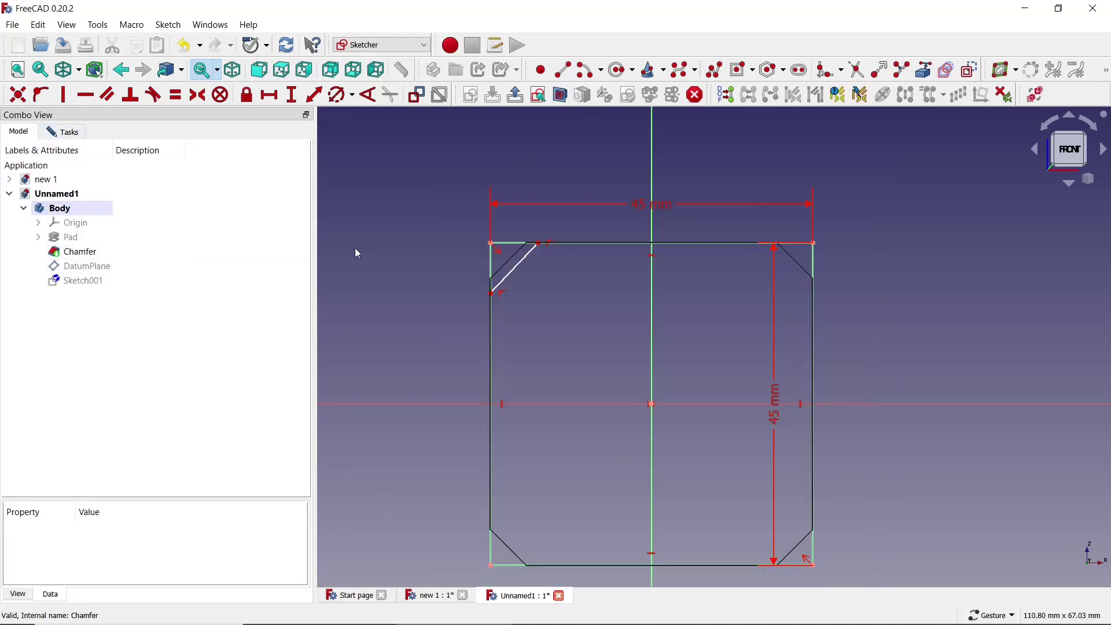
Step: Draw a vertical line upward from the sketch origin
click(563, 70)
click(650, 403)
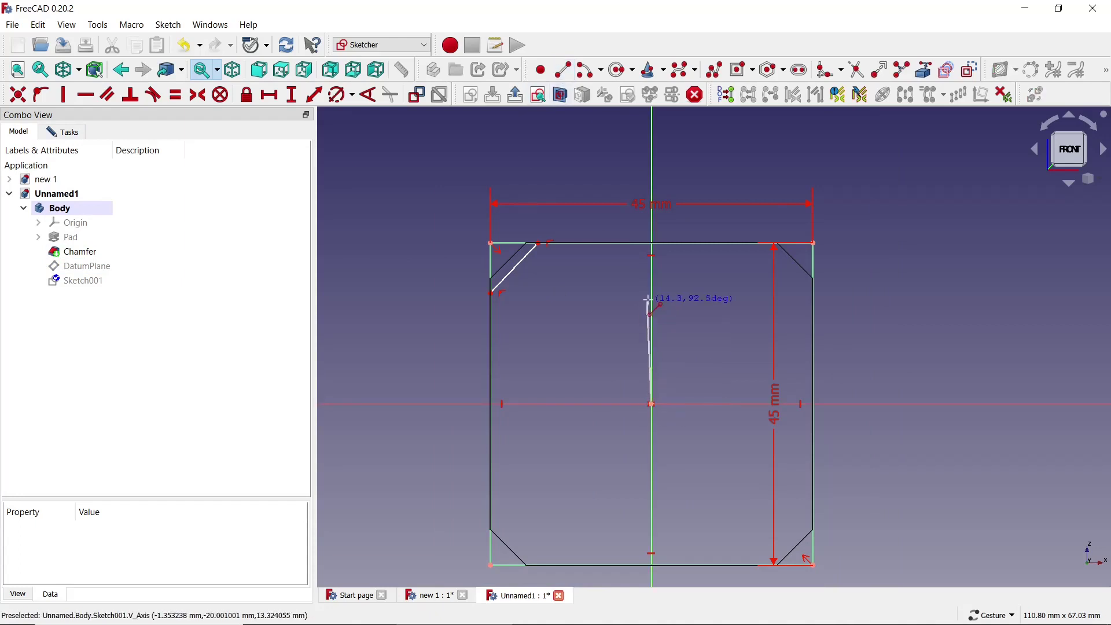
click(651, 298)
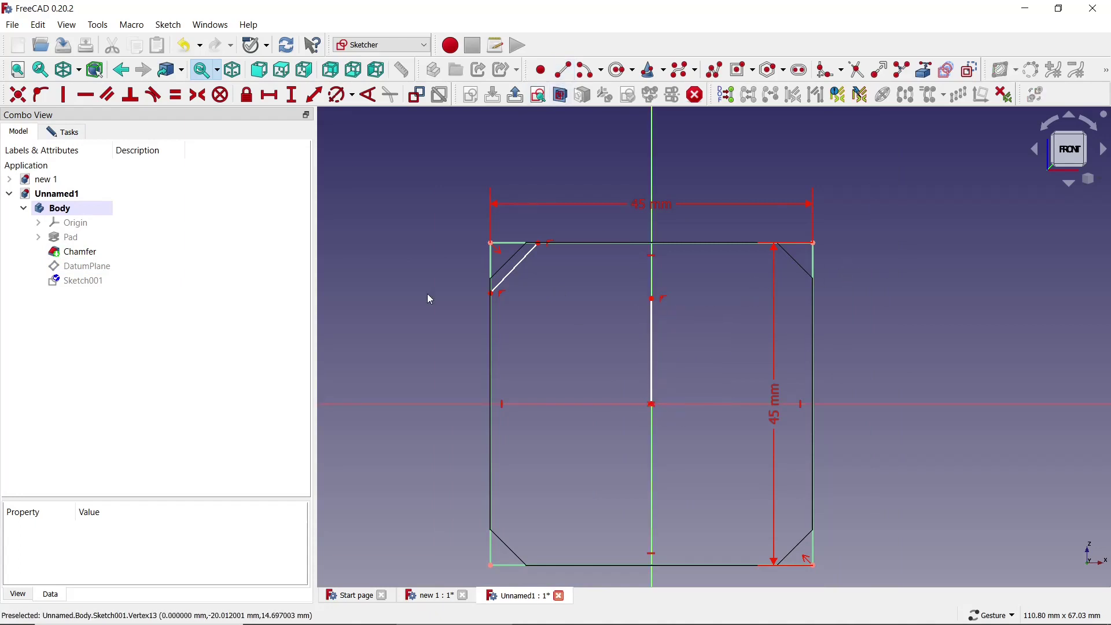
click(516, 264)
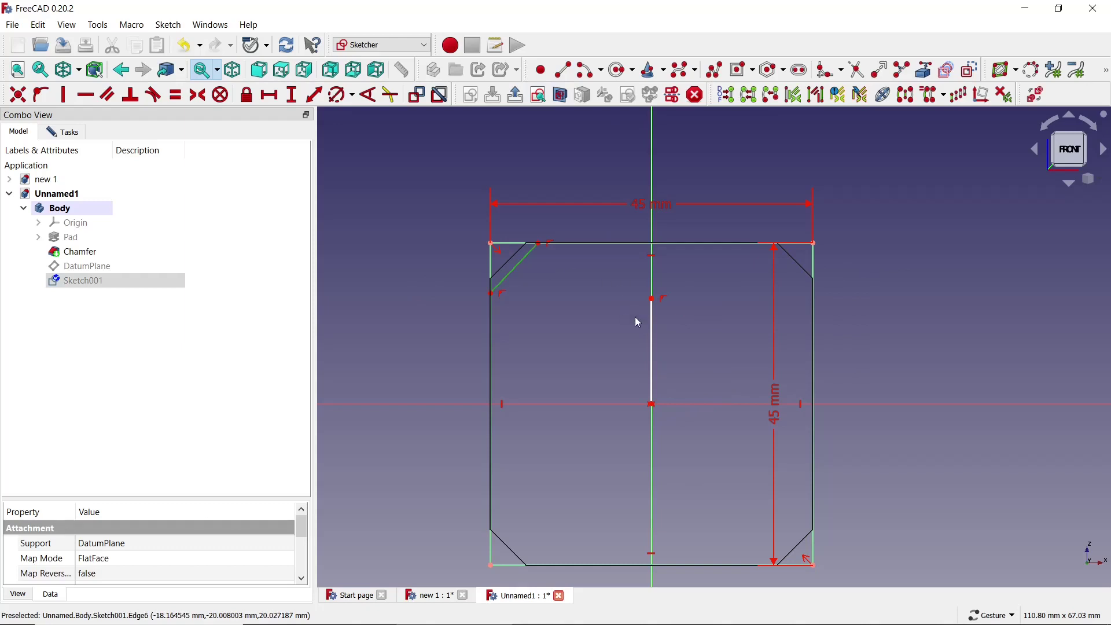
key(Escape)
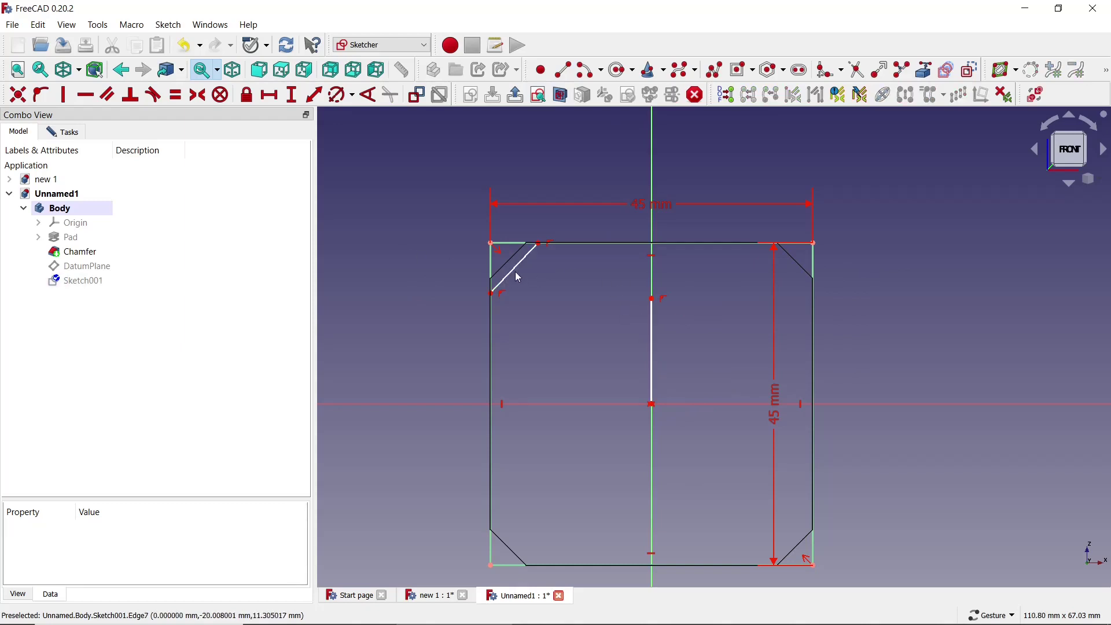
Step: Mirror the top-left corner line across the vertical line, then delete that helper line
click(515, 272)
click(653, 316)
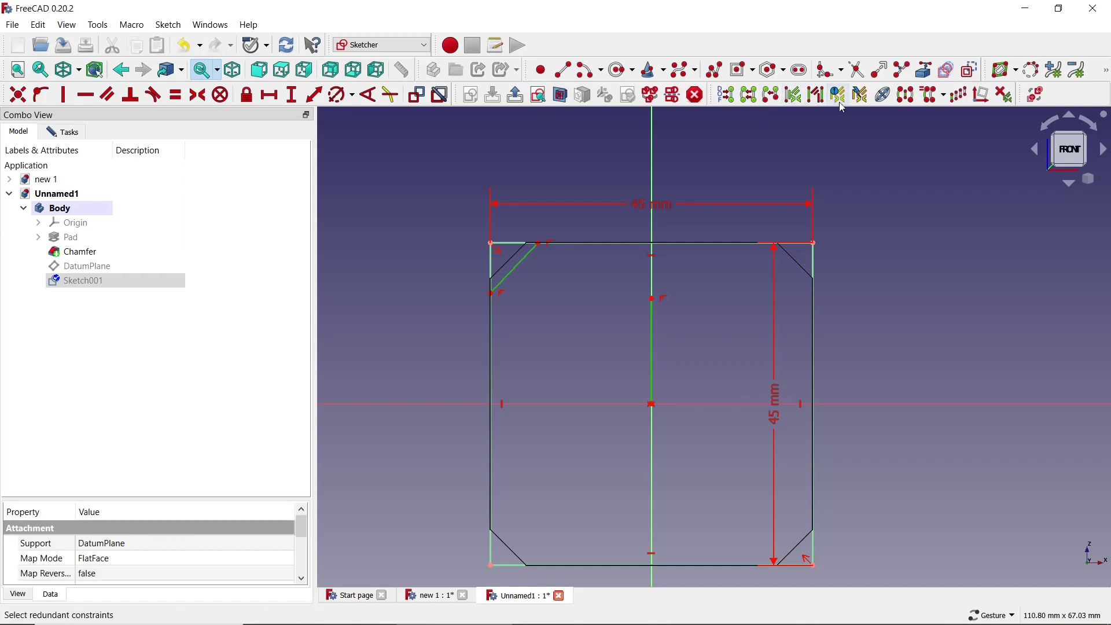
click(906, 95)
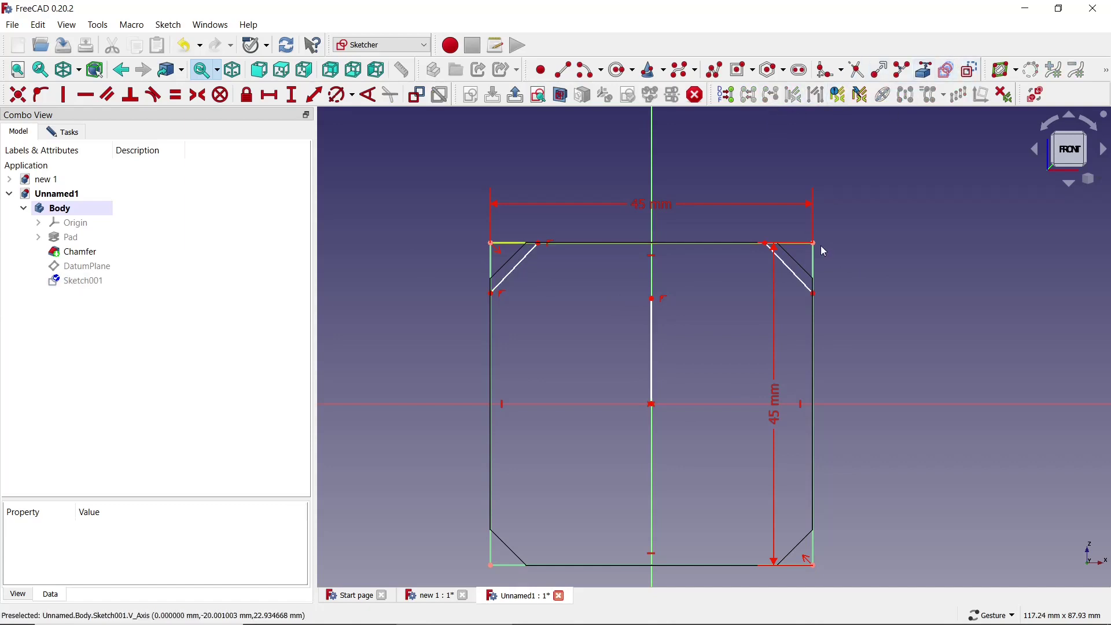
click(651, 325)
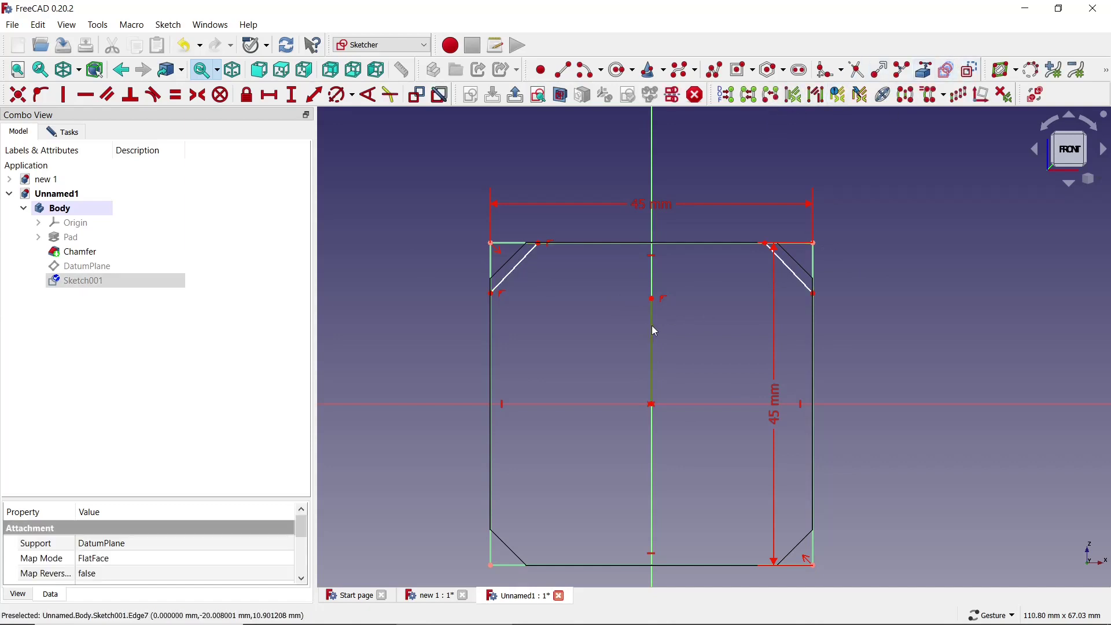
key(Delete)
Step: Draw a short horizontal helper line right of the origin
click(563, 70)
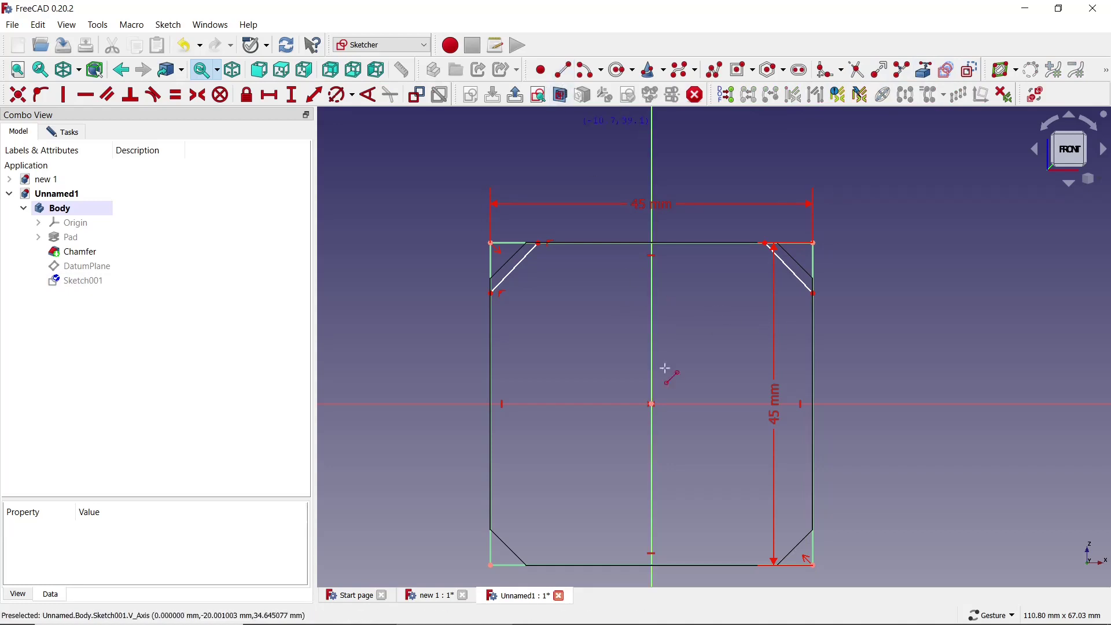
click(652, 404)
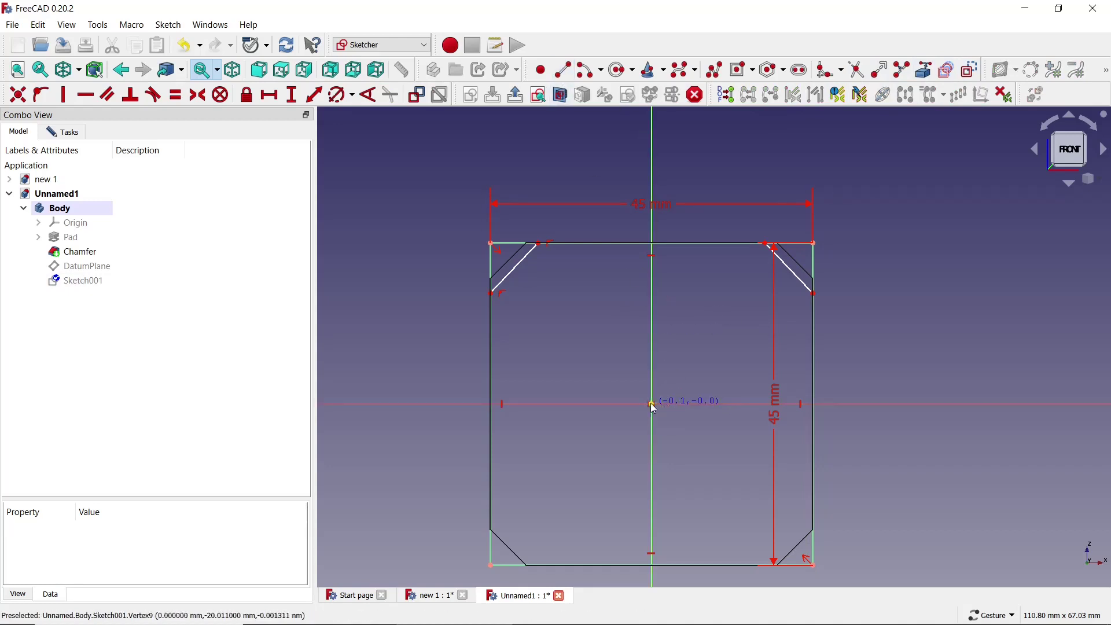
click(700, 402)
click(526, 270)
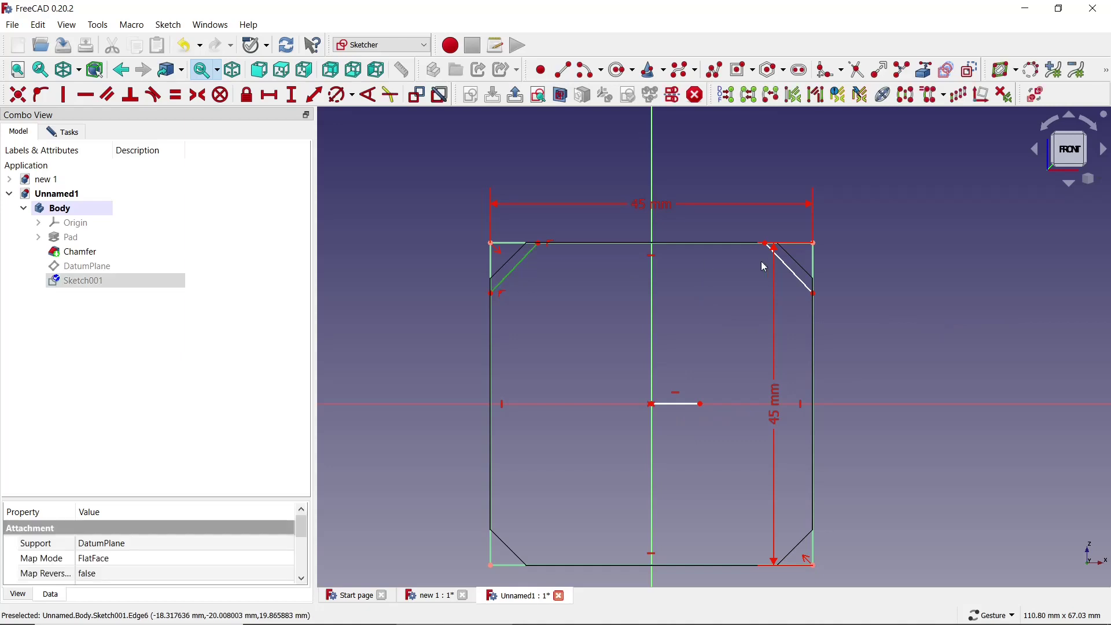
key(Escape)
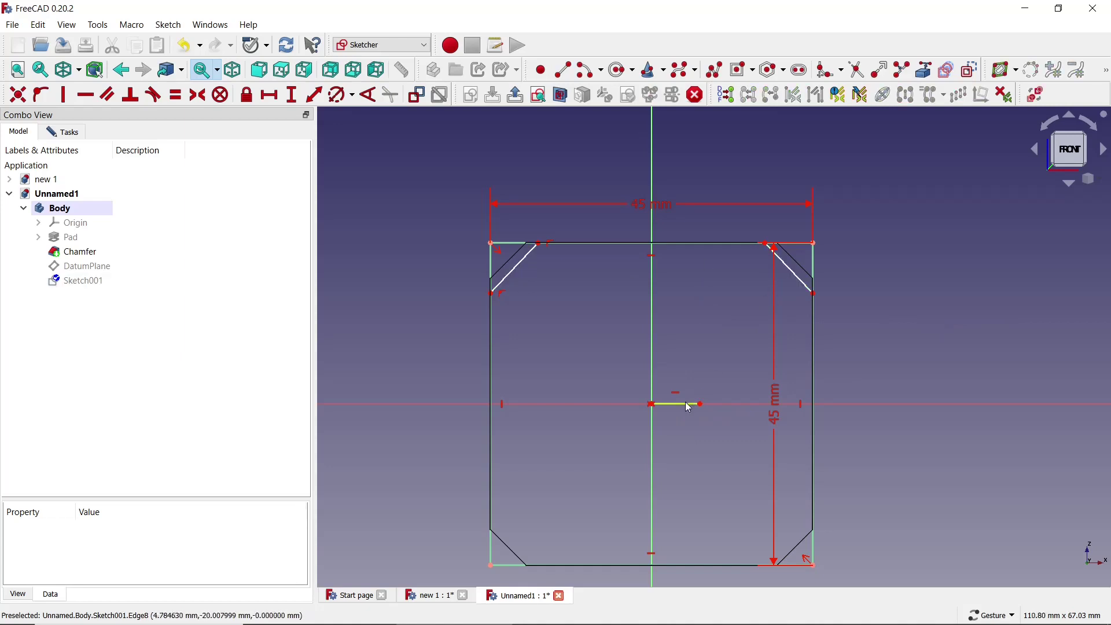
Step: Mirror both top chamfer lines to the bottom corners and delete the horizontal helper
click(519, 261)
click(793, 267)
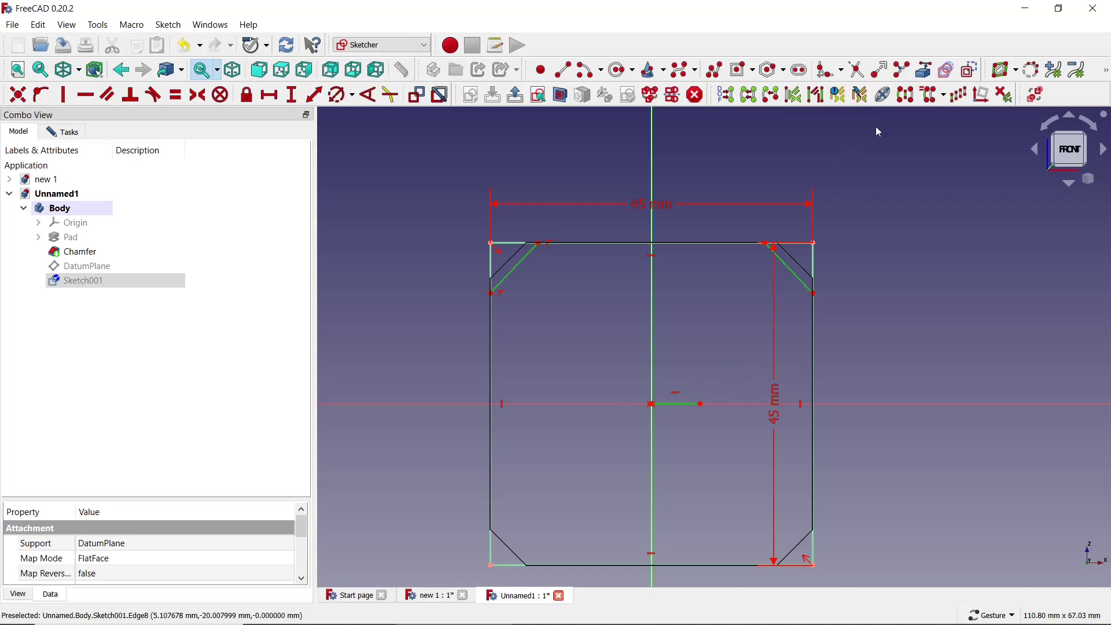
click(906, 94)
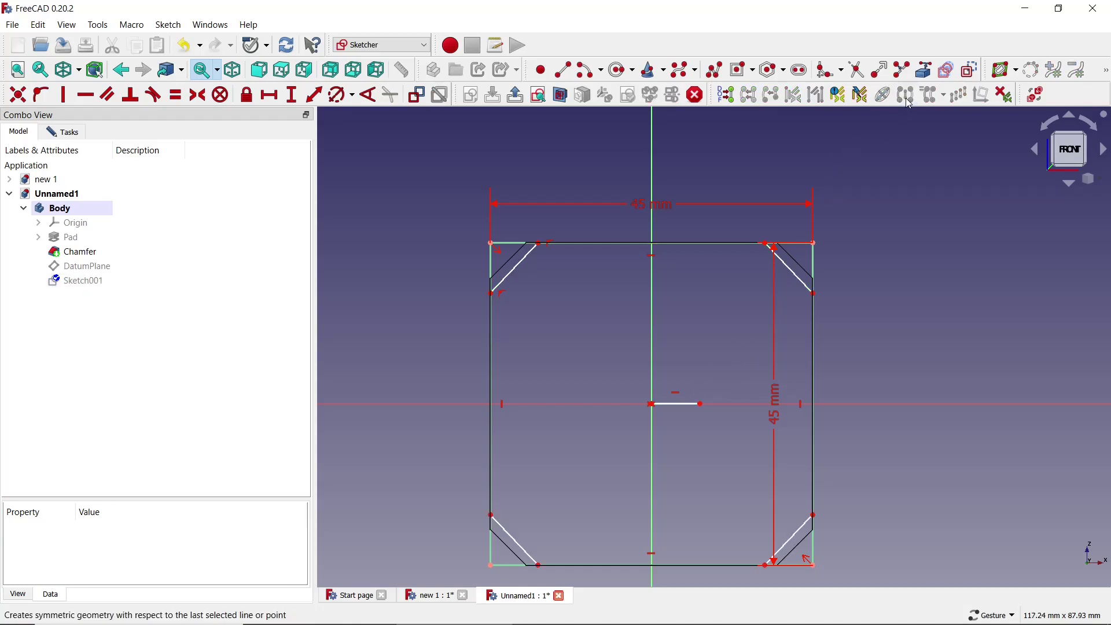
click(690, 408)
key(Delete)
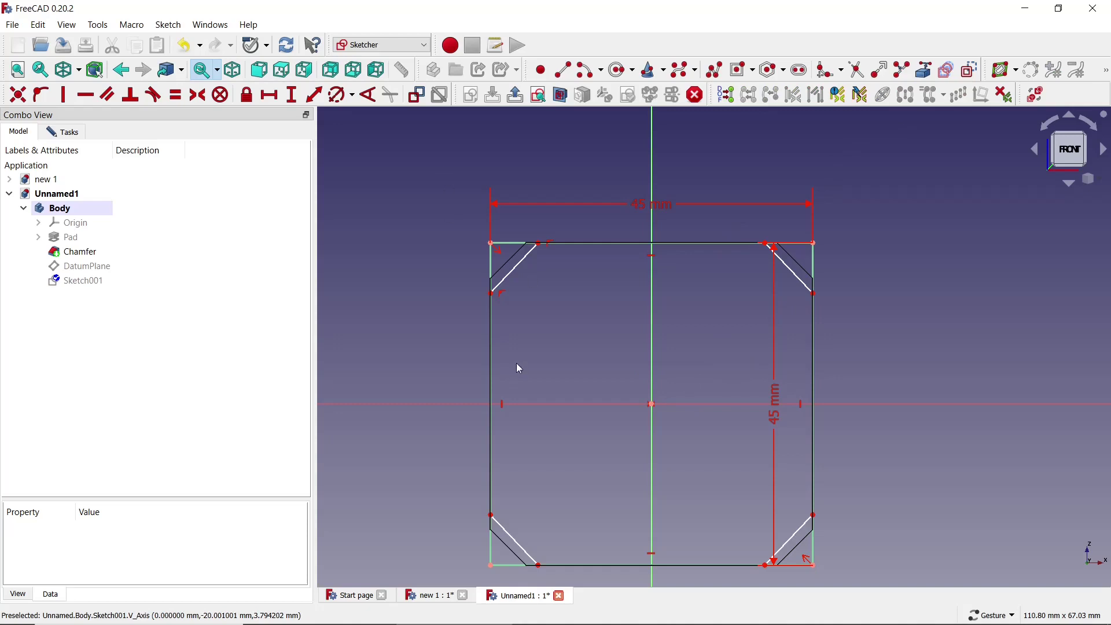
Step: Trim the square's left, right and bottom edges back to the chamfer lines
scroll(517, 353, down, 1)
scroll(471, 351, up, 2)
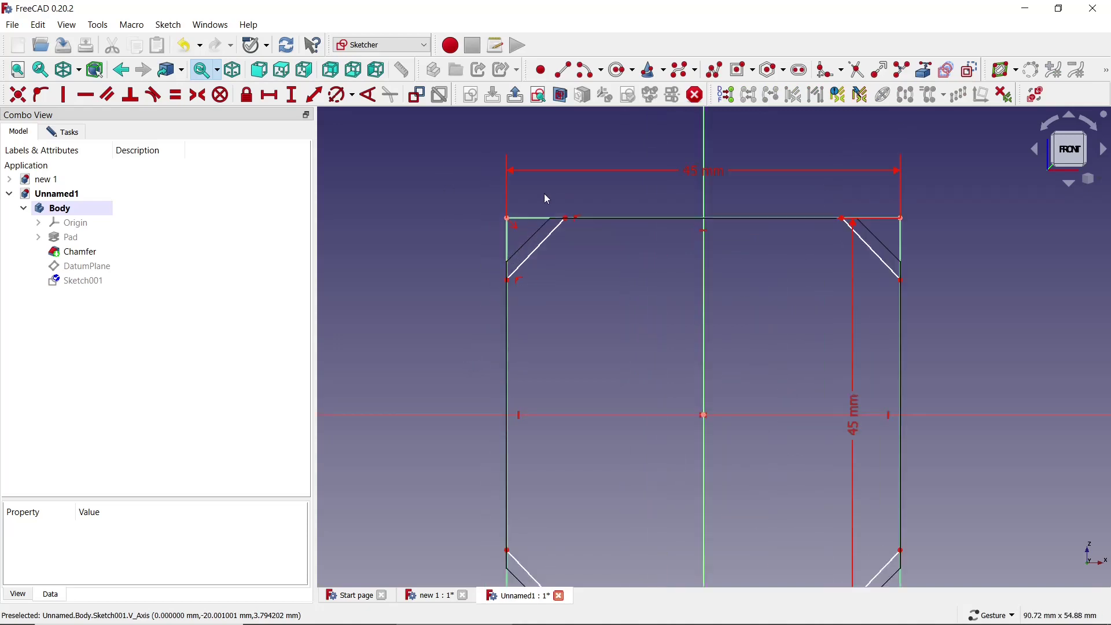
scroll(547, 199, down, 1)
click(857, 70)
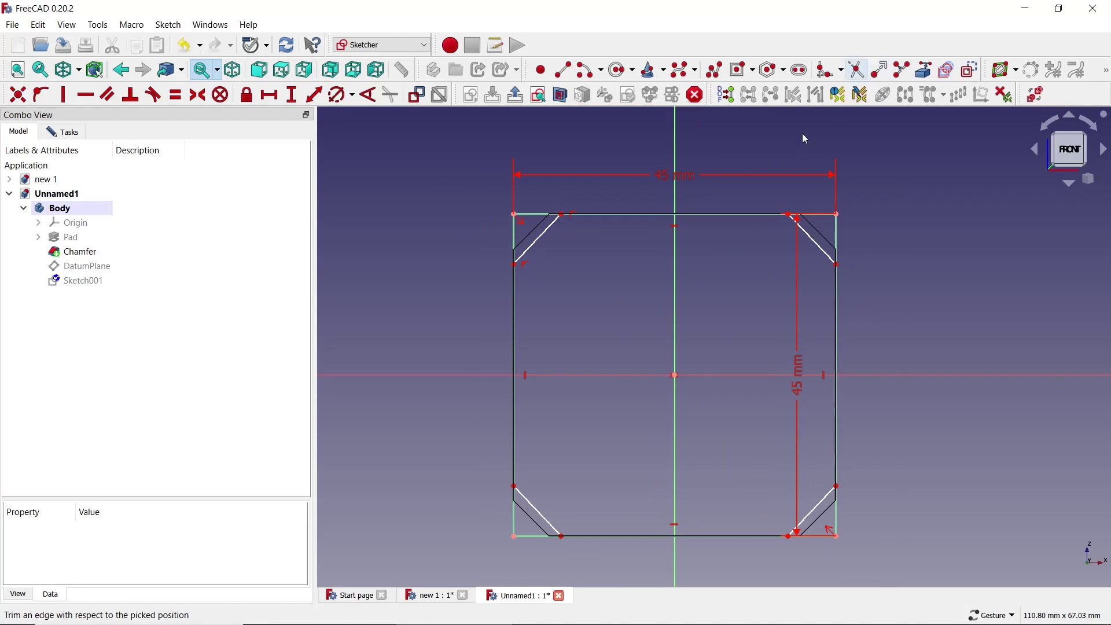
right_click(515, 312)
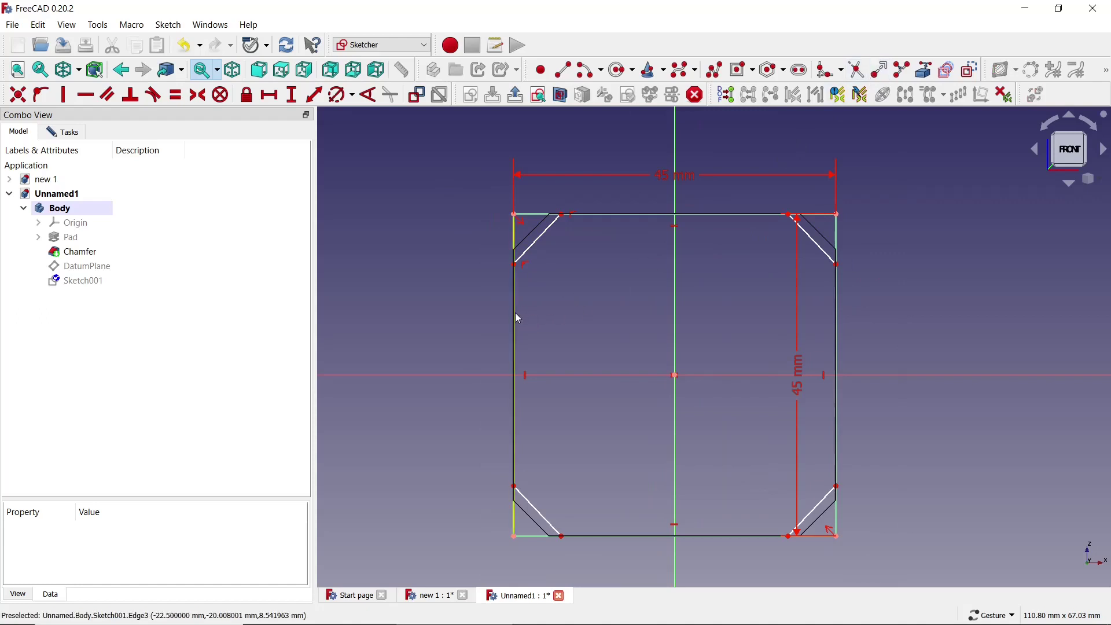
click(515, 312)
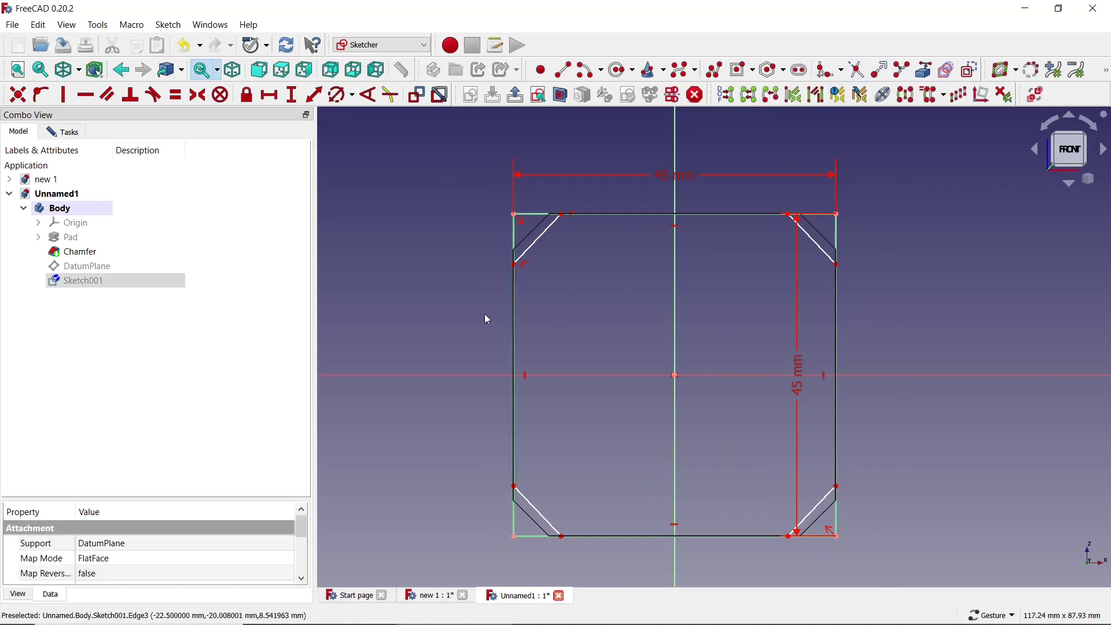
click(868, 77)
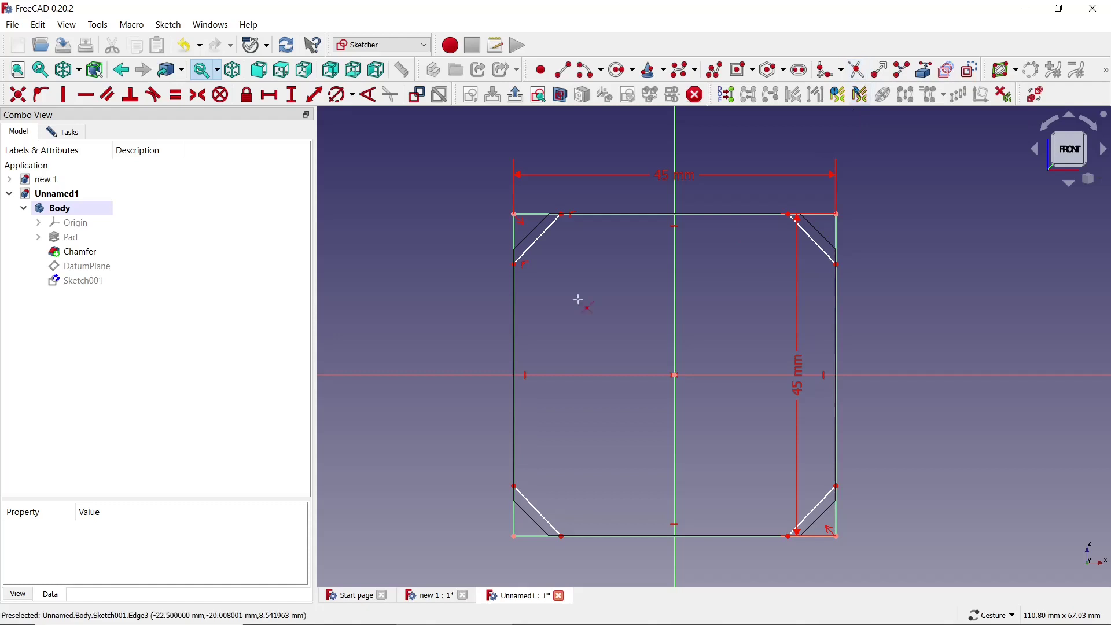
click(513, 321)
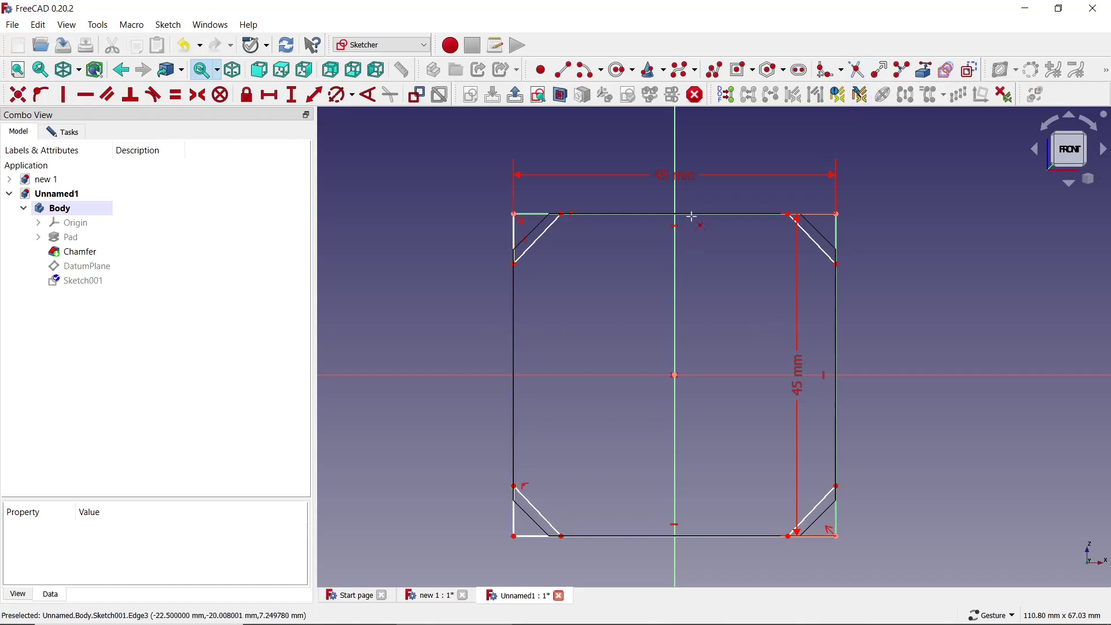
click(837, 341)
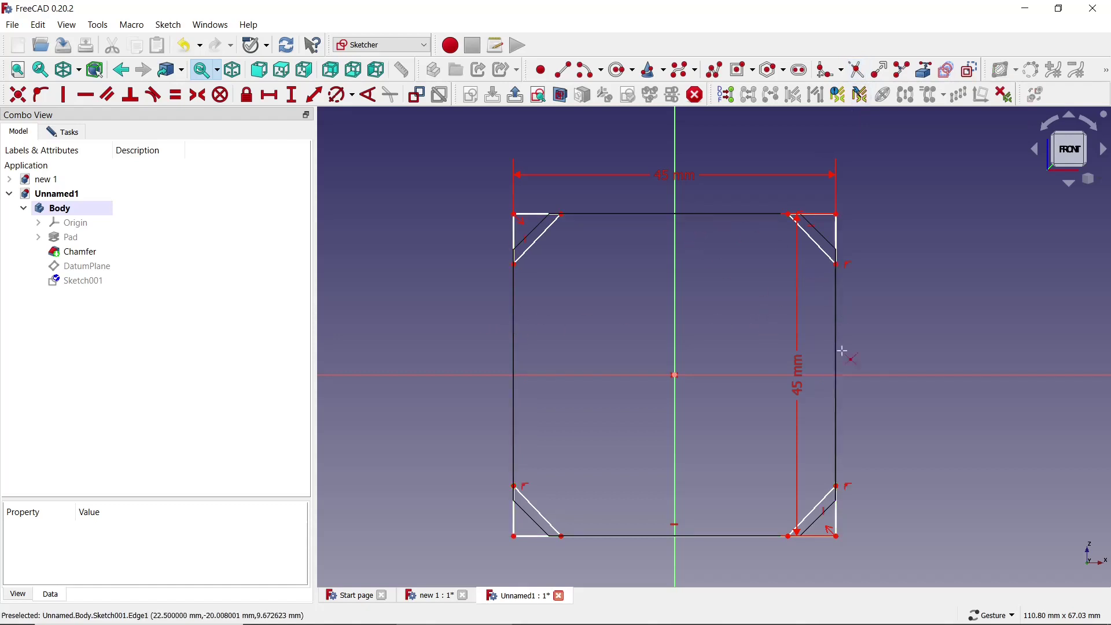
click(745, 533)
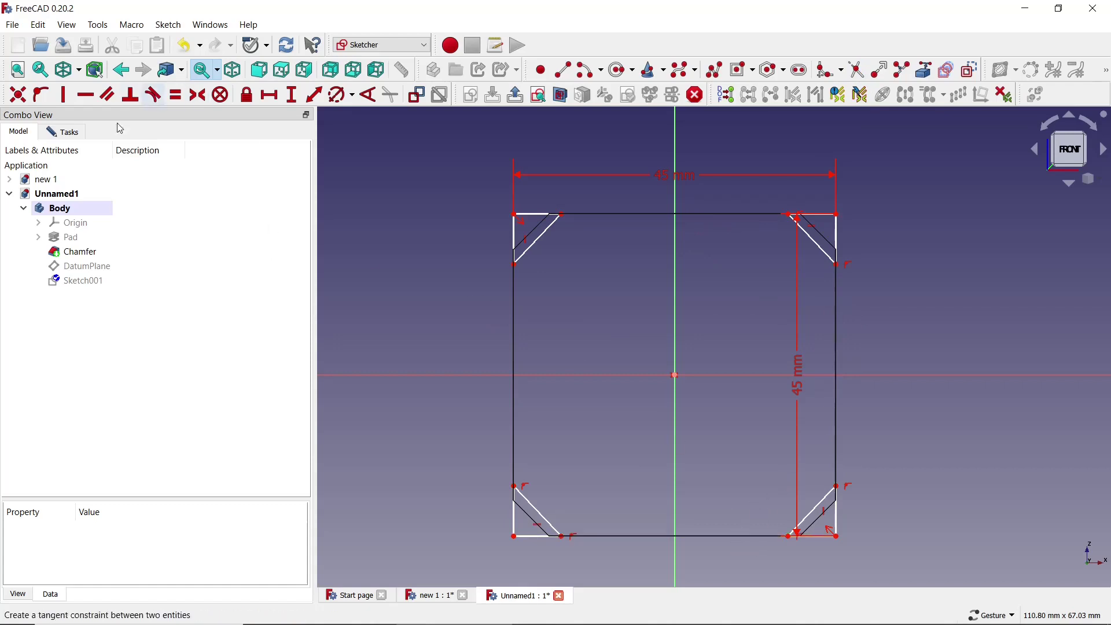
click(67, 137)
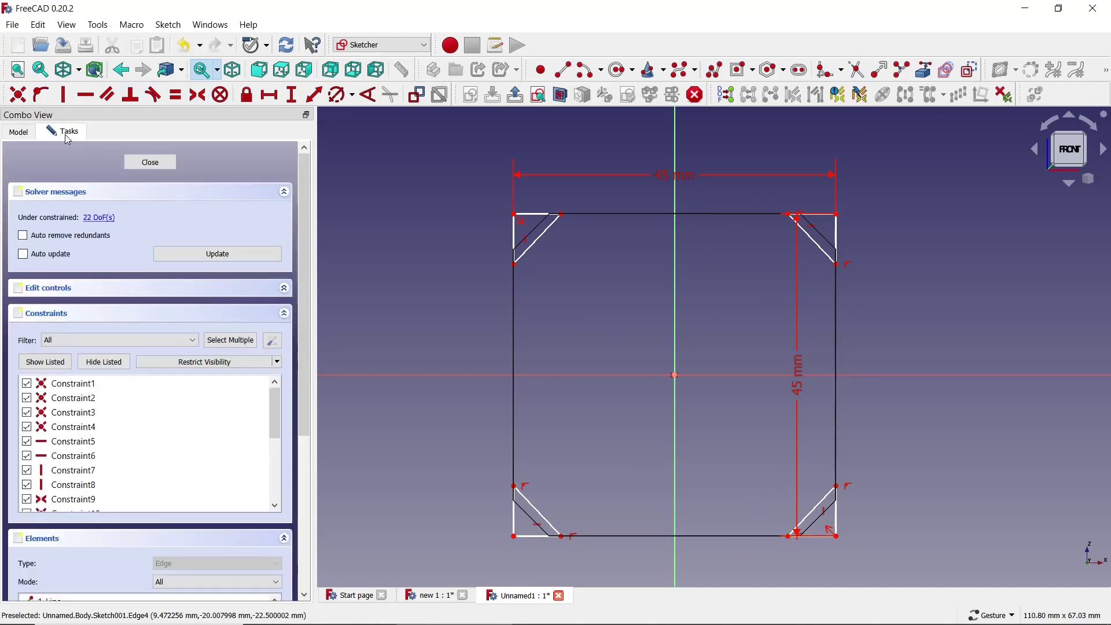
Step: Close the sketch and cut a 25 mm pocket symmetric to its plane
click(150, 163)
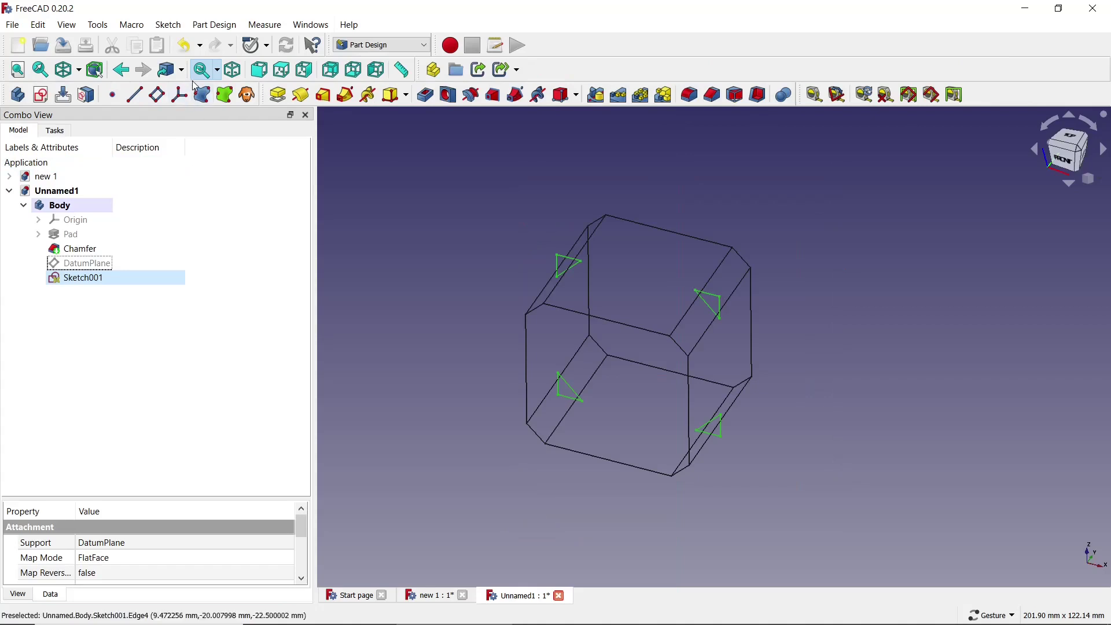
click(426, 95)
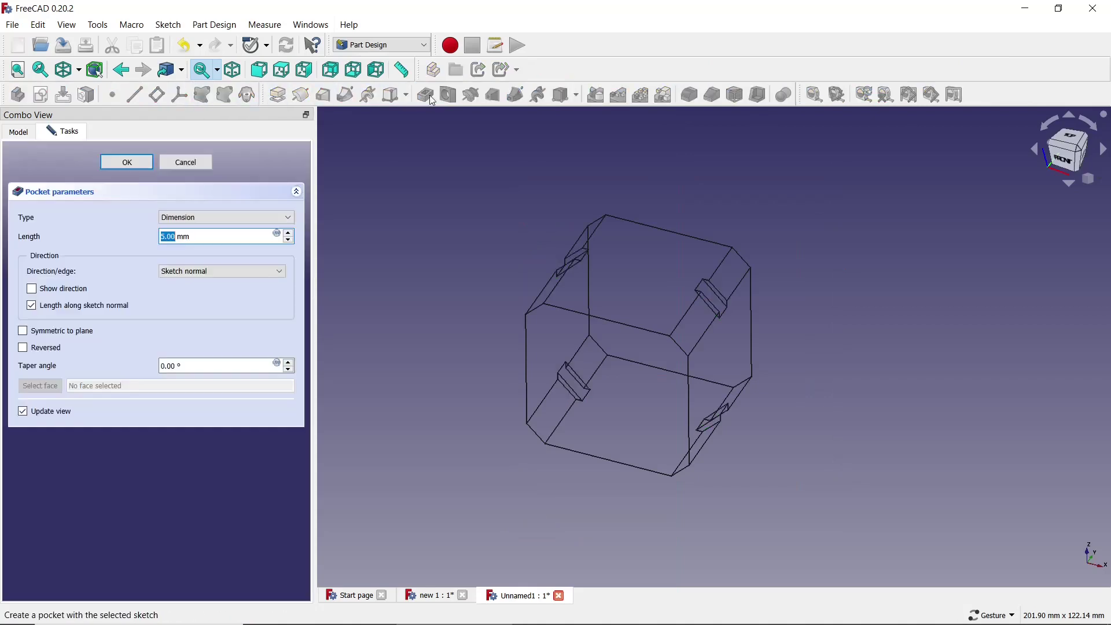
click(82, 332)
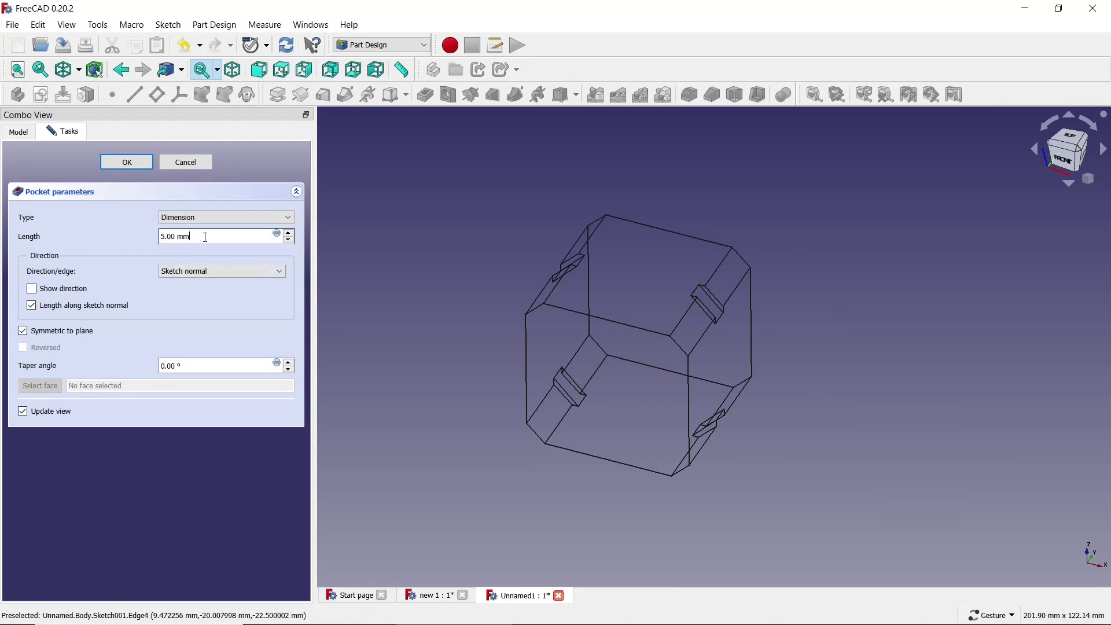
drag(205, 238, 116, 238)
text(20)
key(Return)
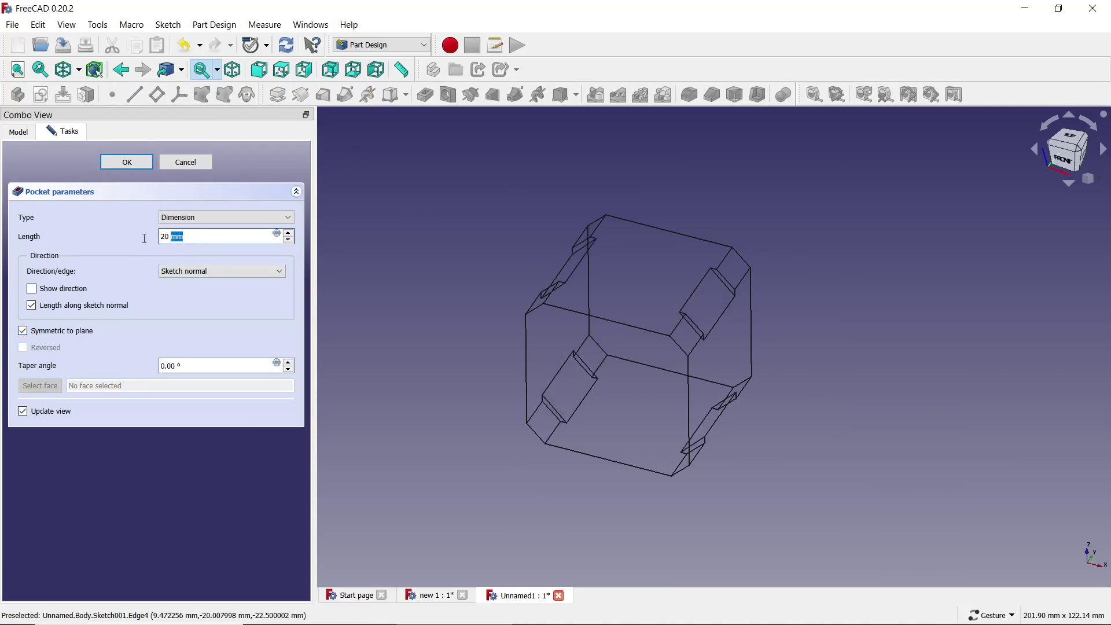
key(BackSpace)
key(BackSpace)
key(BackSpace)
text(5)
key(Return)
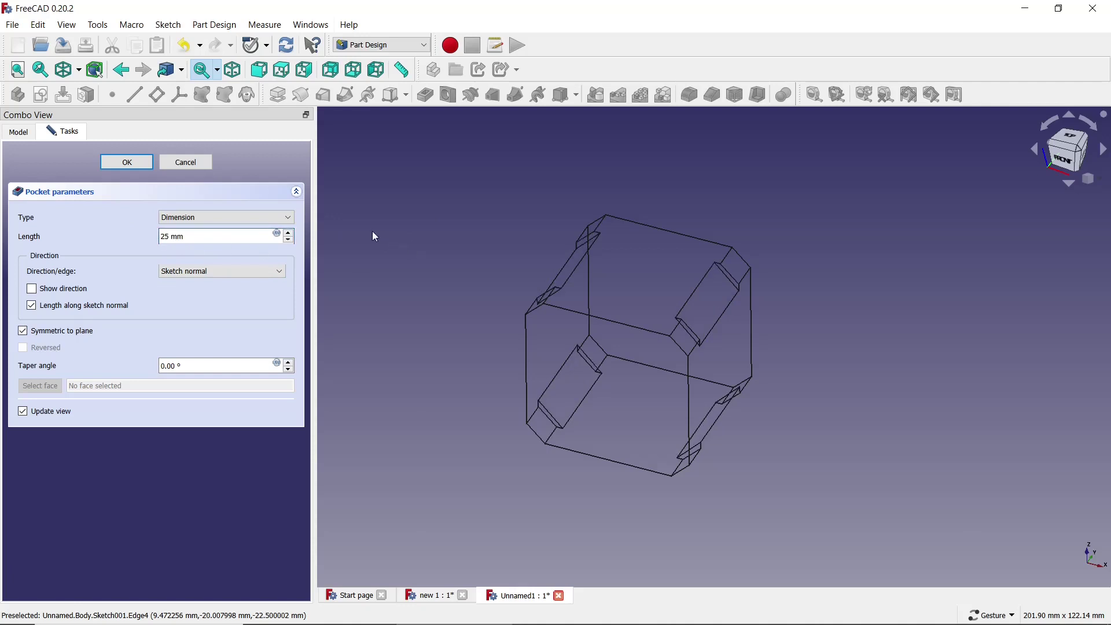
Step: Accept the corner pocket and switch the display style to Shaded
click(127, 163)
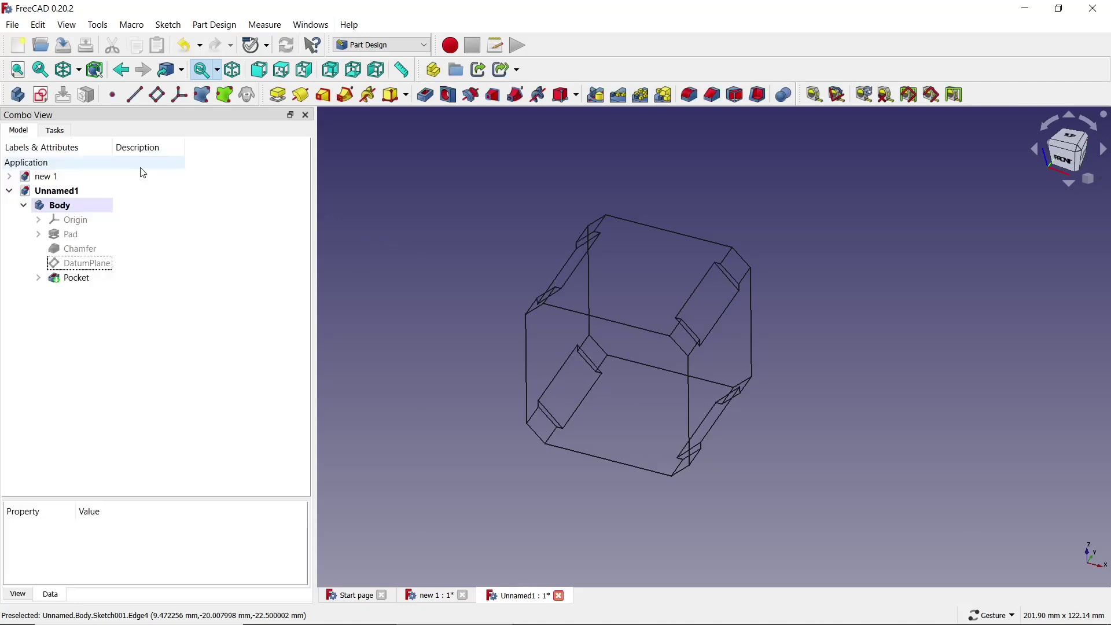
click(67, 25)
mouse_move(93, 140)
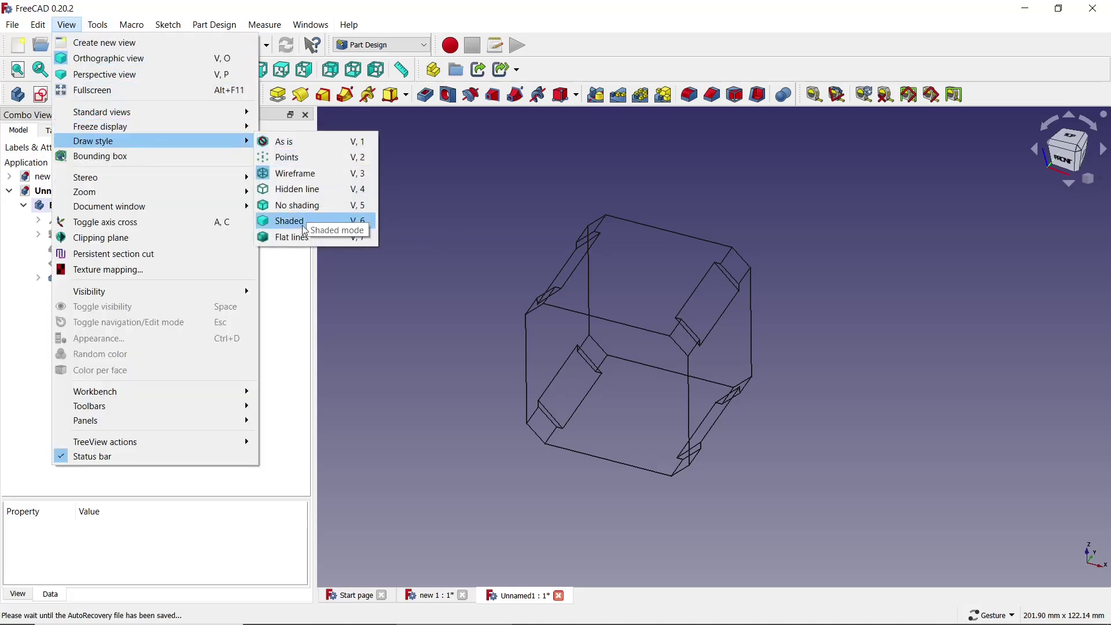
click(284, 237)
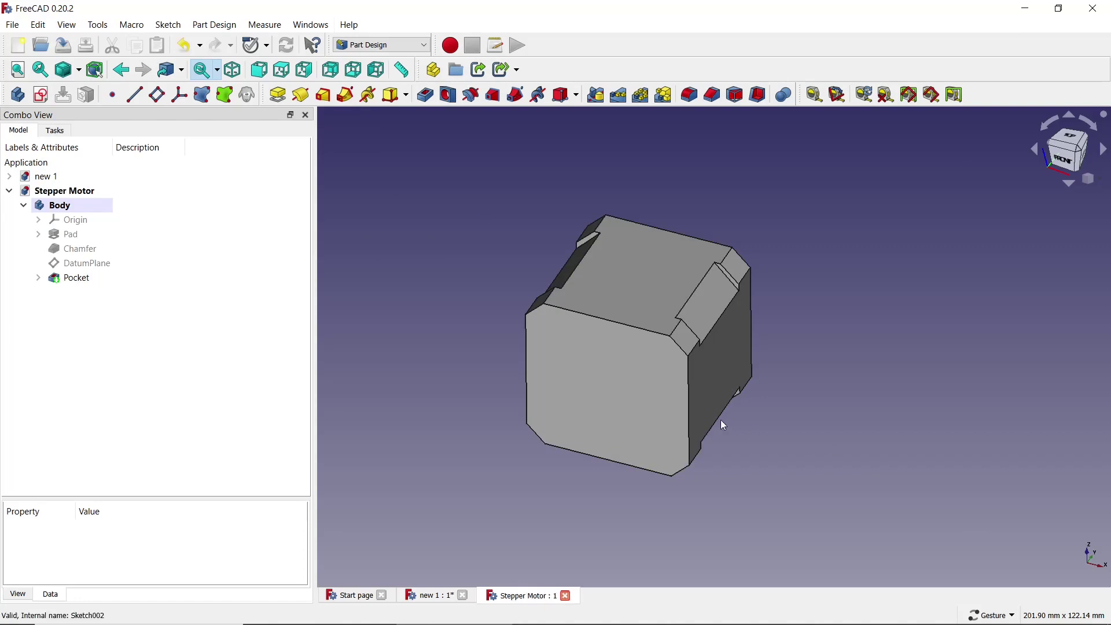
Step: Sketch a 22 mm diameter circle centred on the origin on the motor's front face
click(661, 413)
click(40, 95)
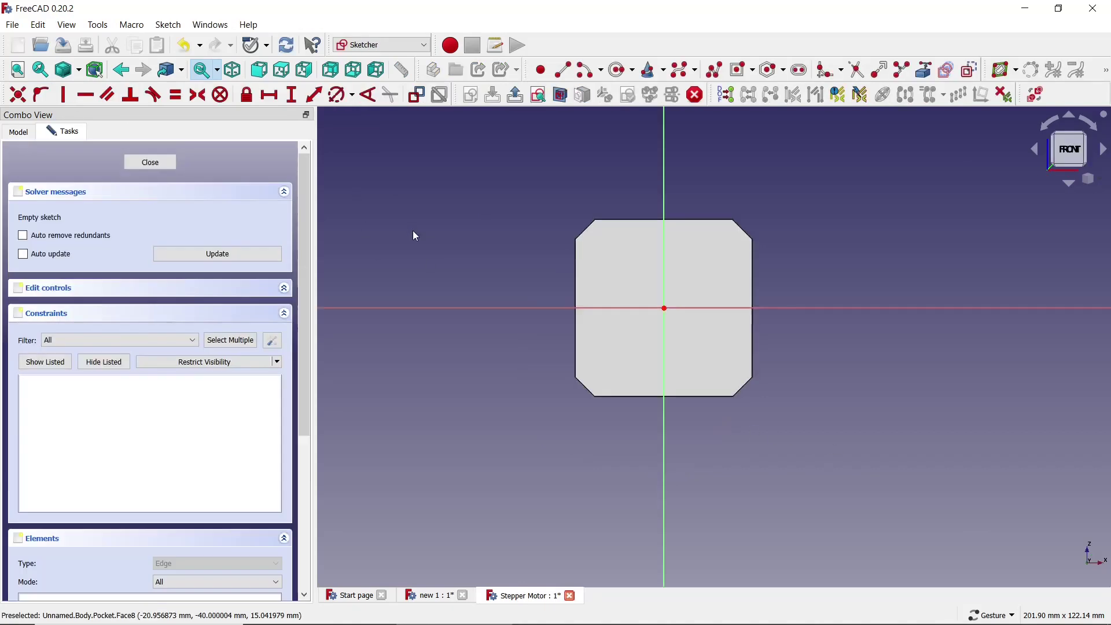
click(615, 72)
scroll(735, 272, up, 2)
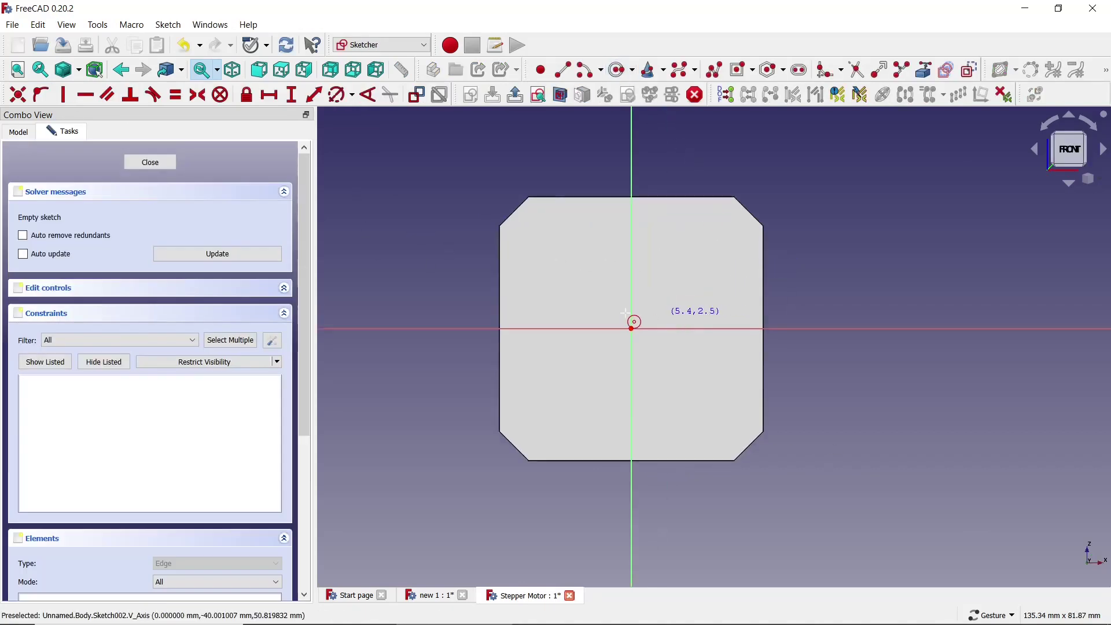
click(632, 329)
click(629, 255)
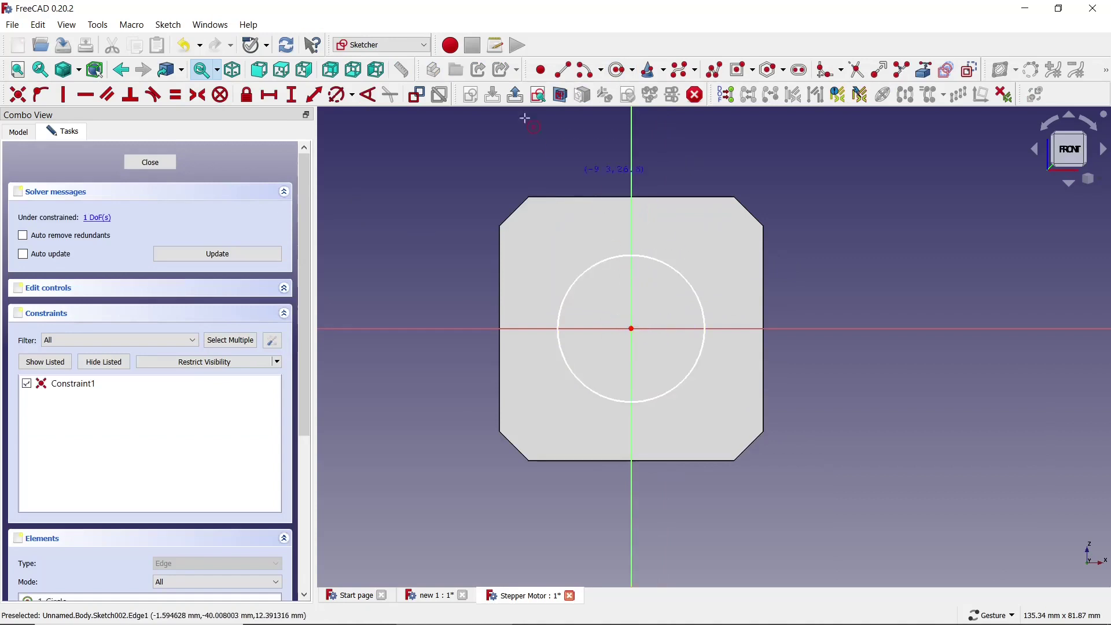
click(341, 94)
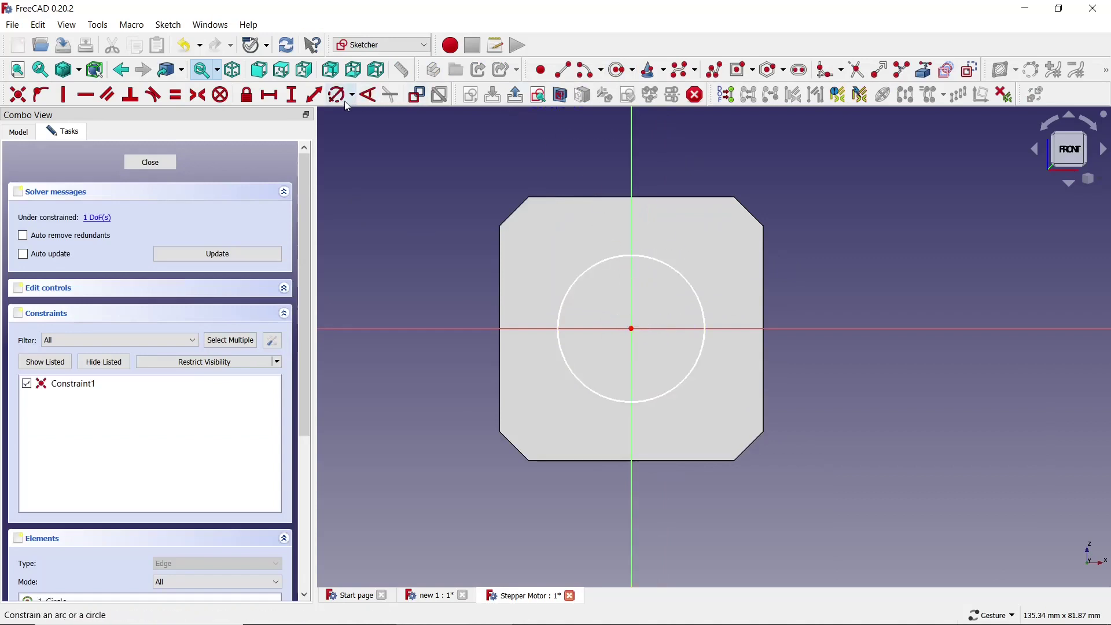
click(651, 256)
text(22)
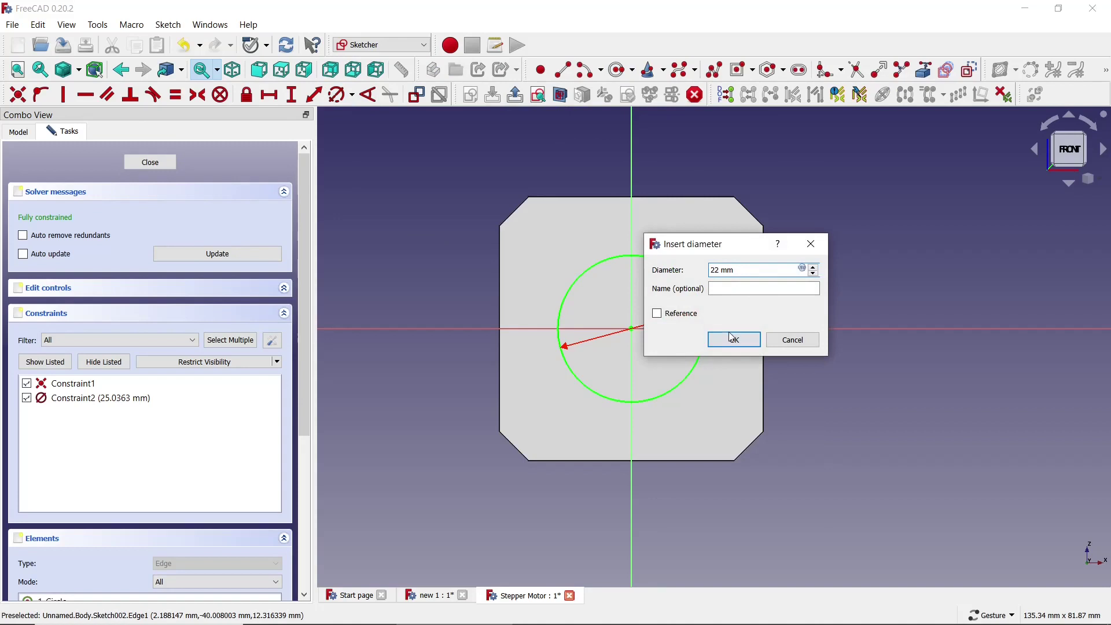
click(732, 339)
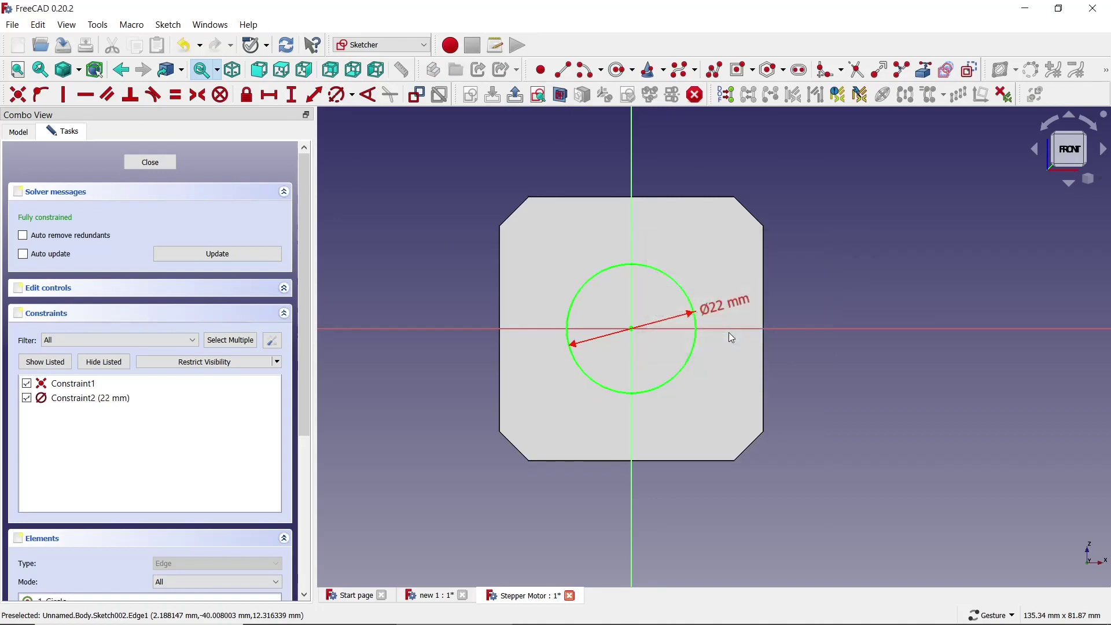
click(173, 164)
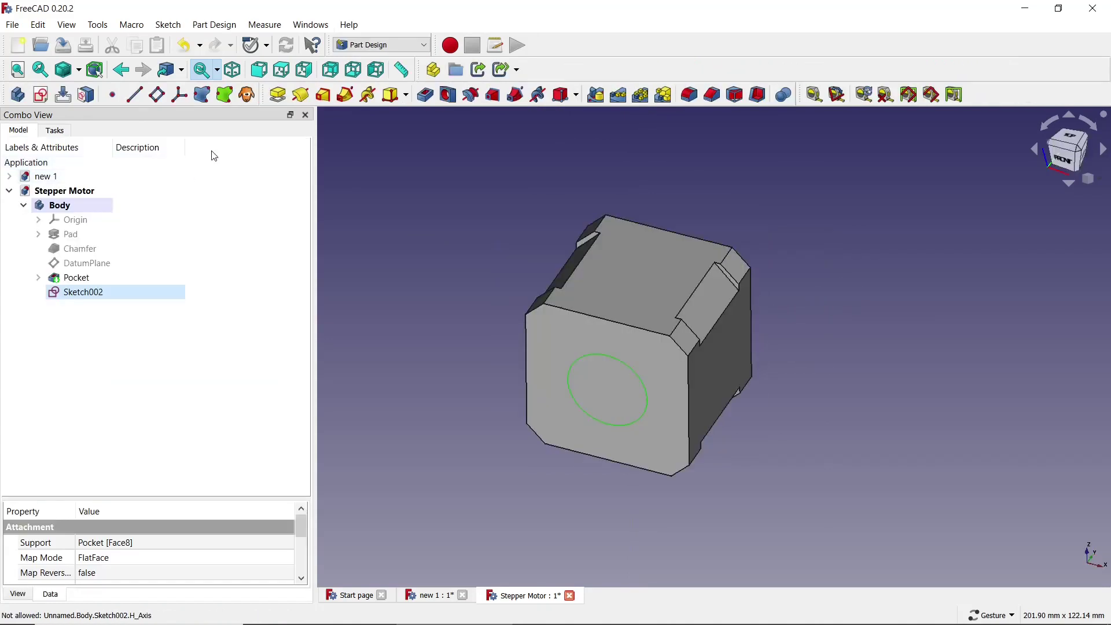
Step: Pad the 22 mm circle 2.5 mm out from the front face as Pad001
click(277, 97)
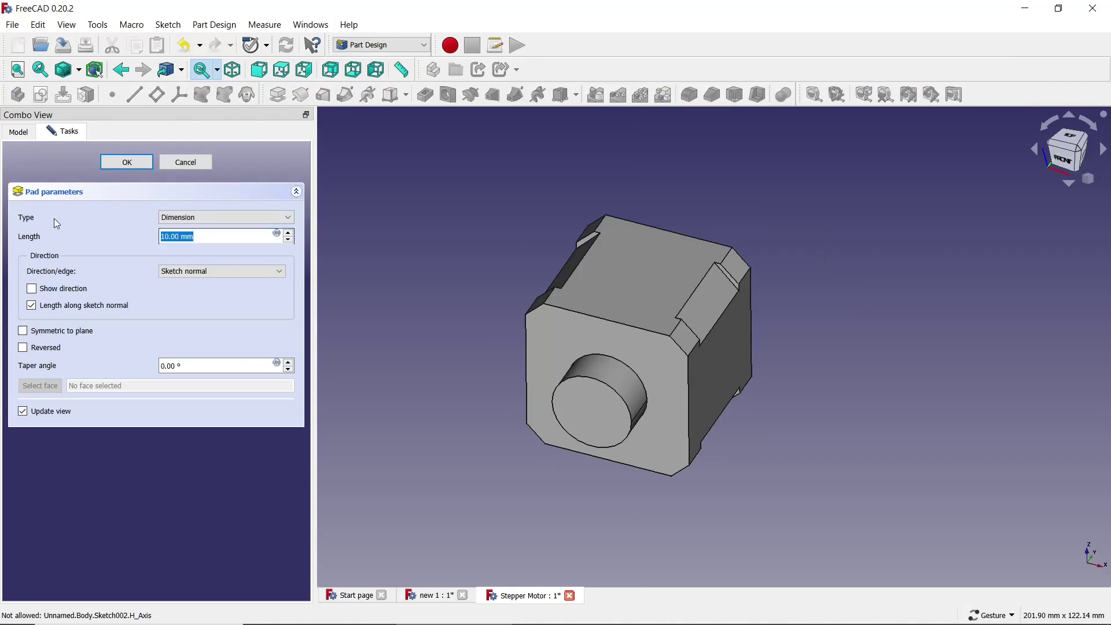
text(2.5)
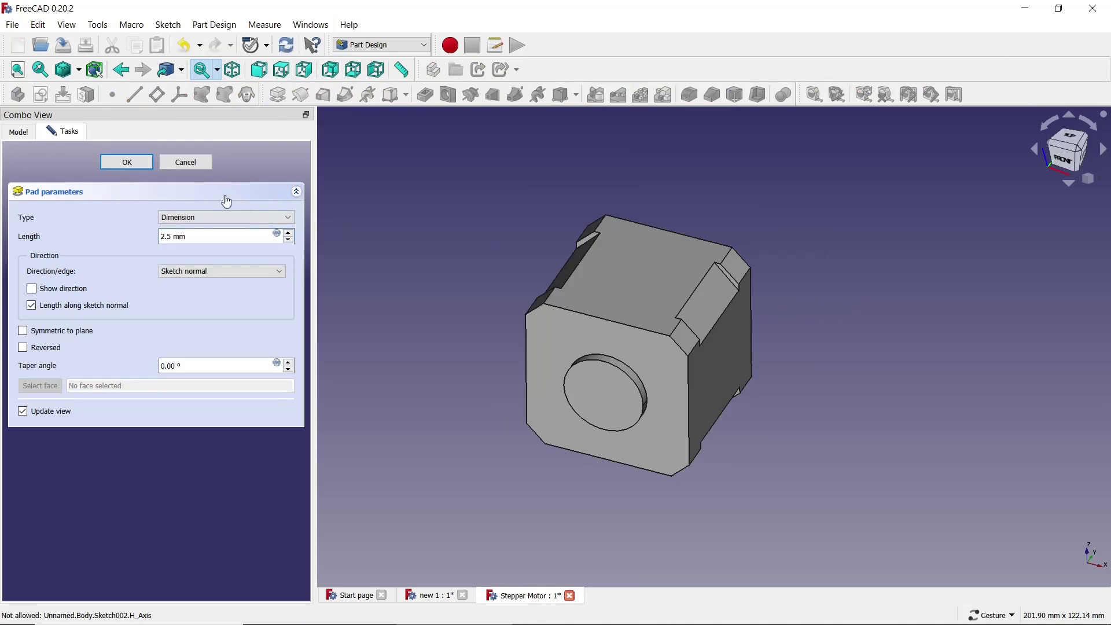
click(137, 163)
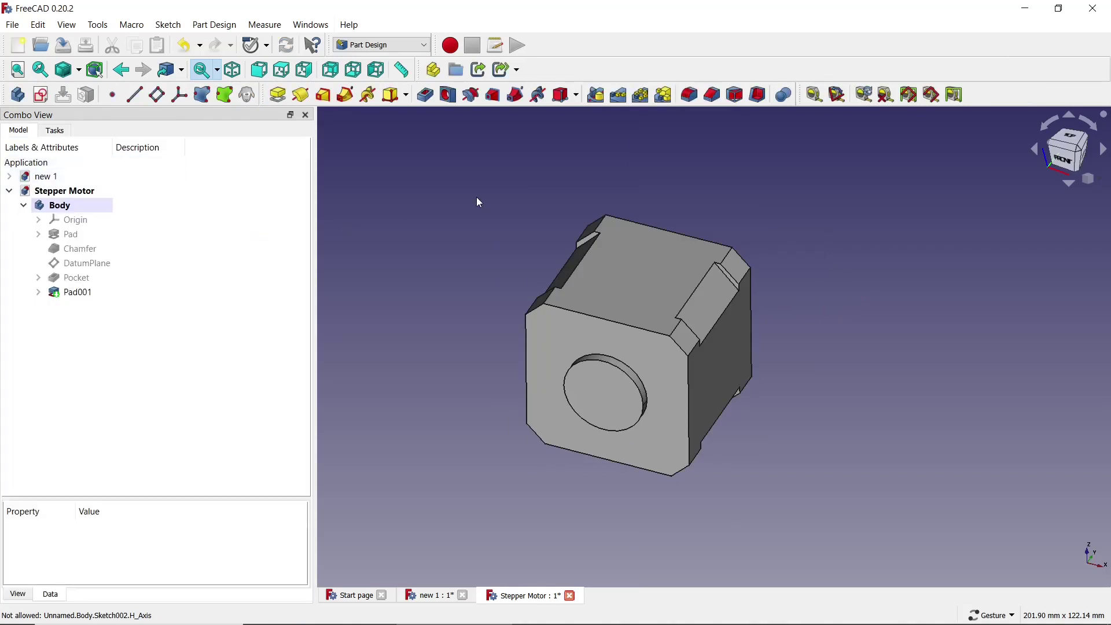
Step: Start a sketch on the round boss face and draw a circle centred on the origin
click(607, 411)
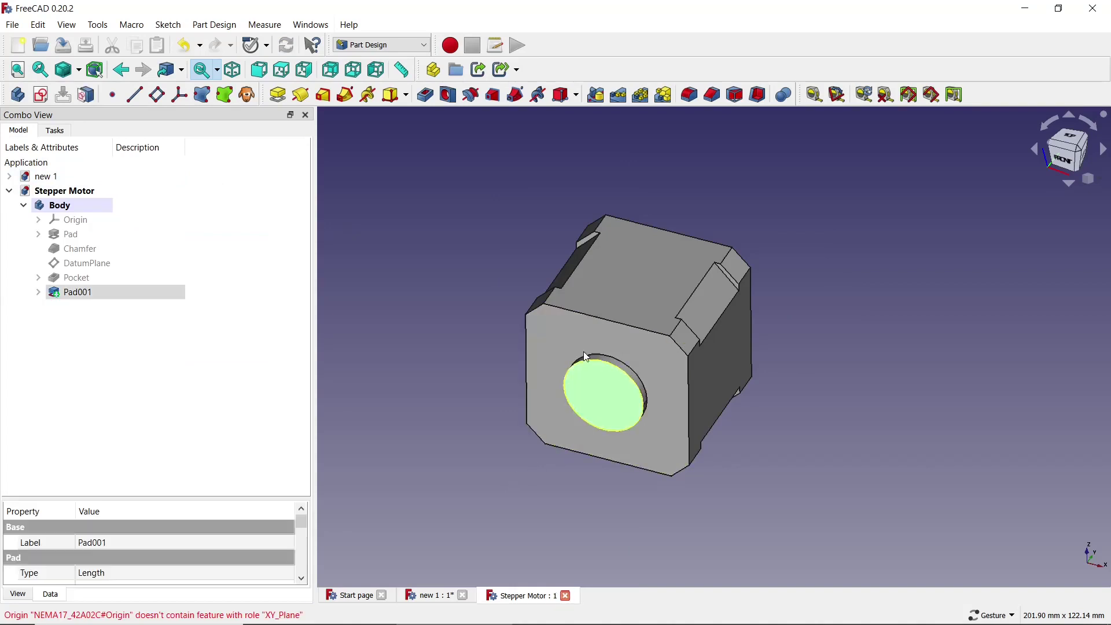
click(42, 95)
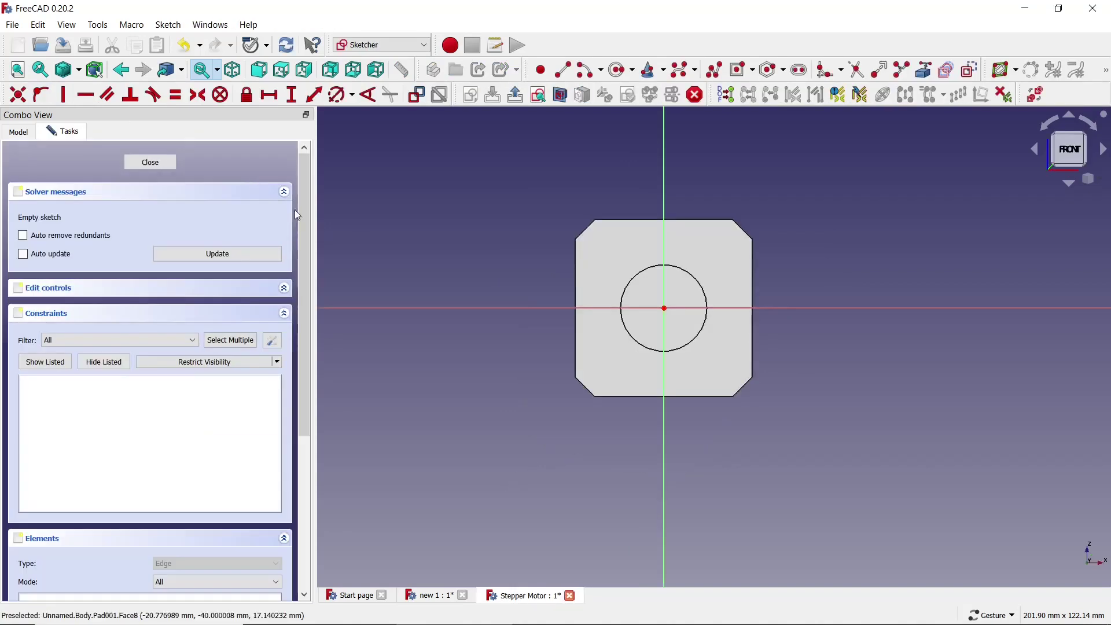
click(618, 69)
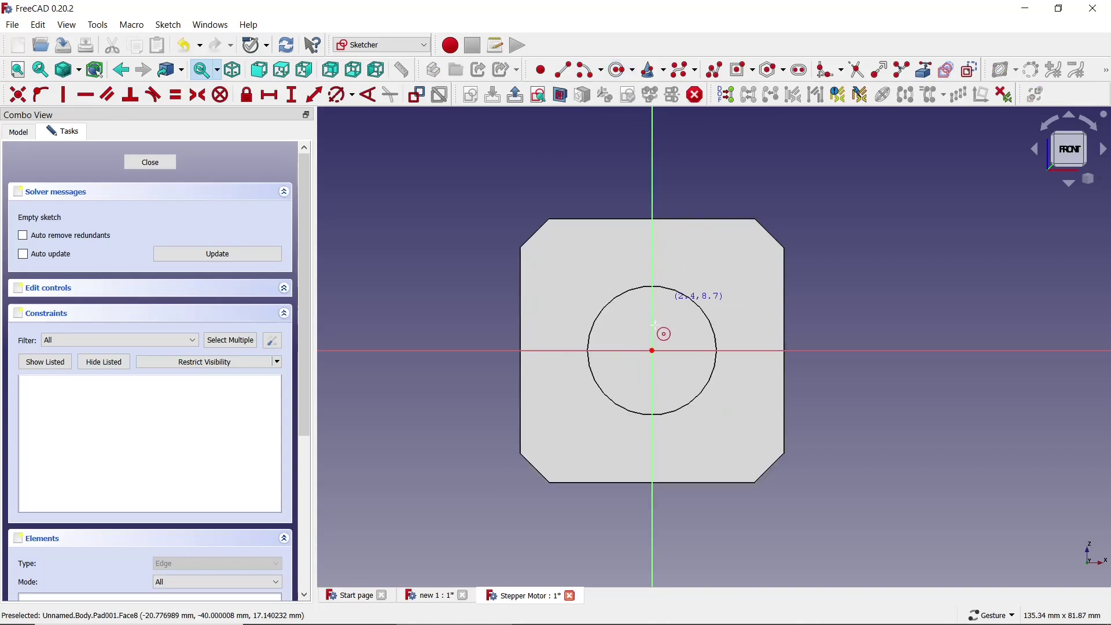
scroll(660, 341, up, 2)
click(653, 351)
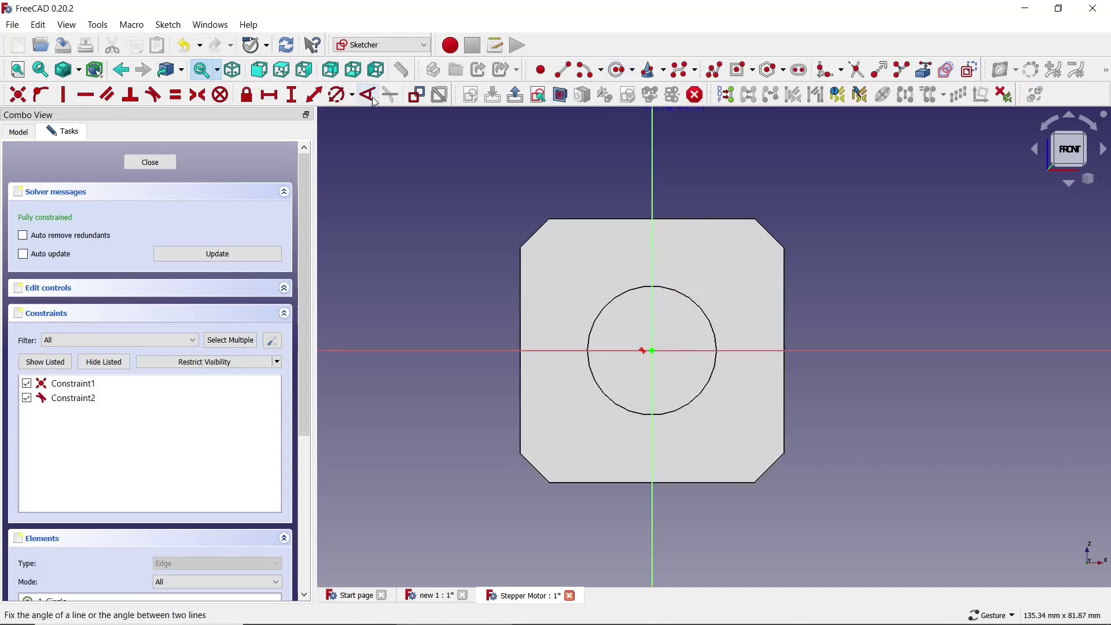
Step: Constrain the circle to a 5.5 mm diameter and close the sketch
click(338, 100)
scroll(657, 336, up, 2)
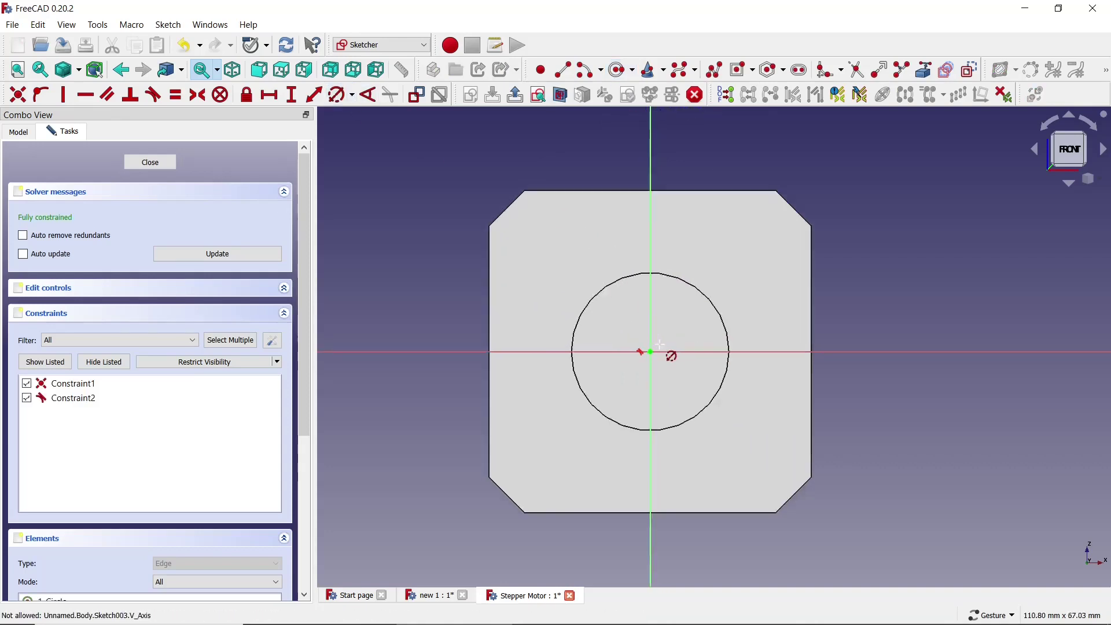
scroll(659, 344, up, 1)
scroll(660, 344, down, 1)
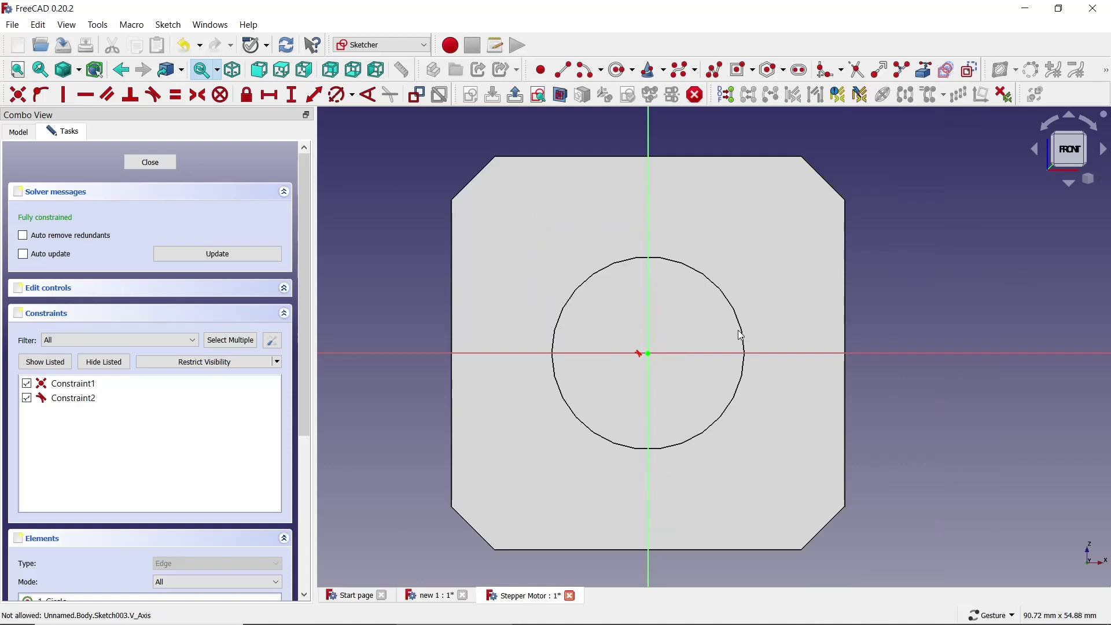
key(ctrl+z)
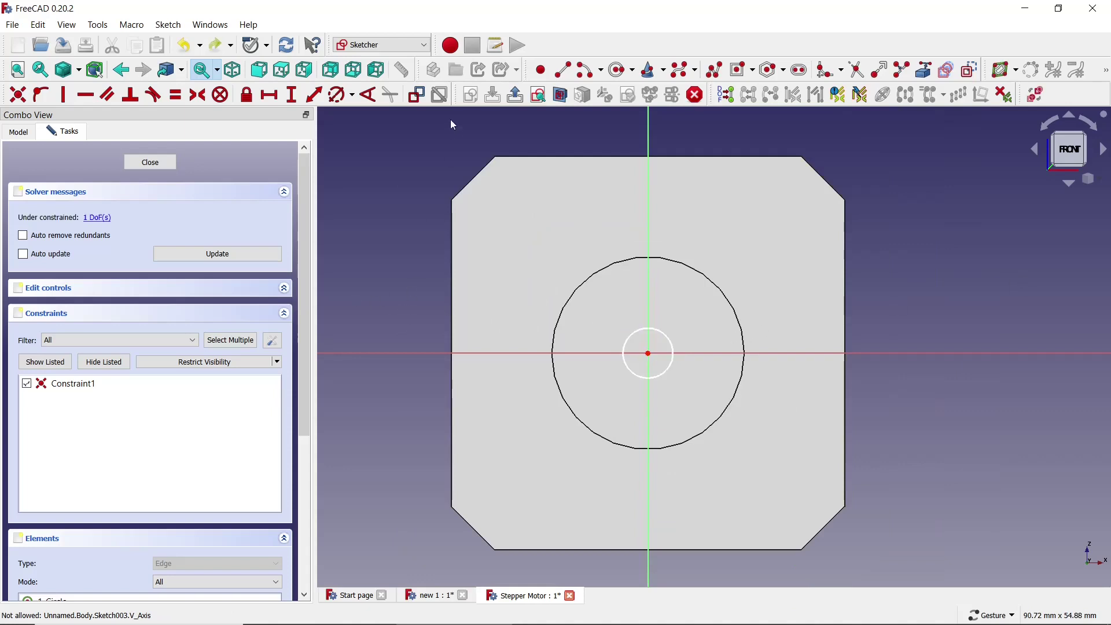
click(339, 94)
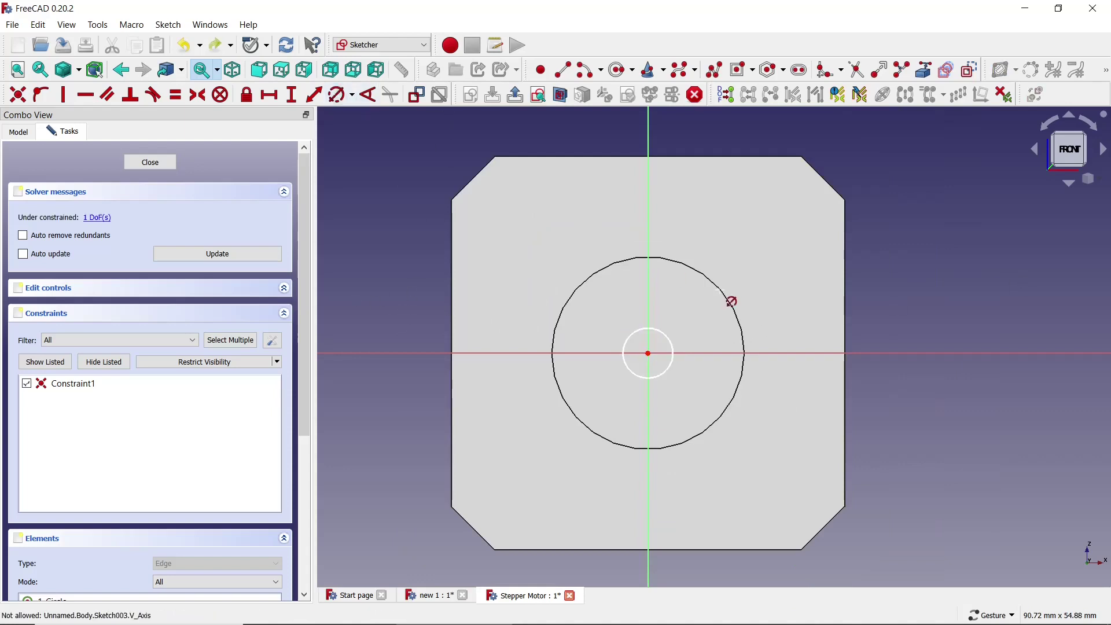
click(665, 332)
text(.5)
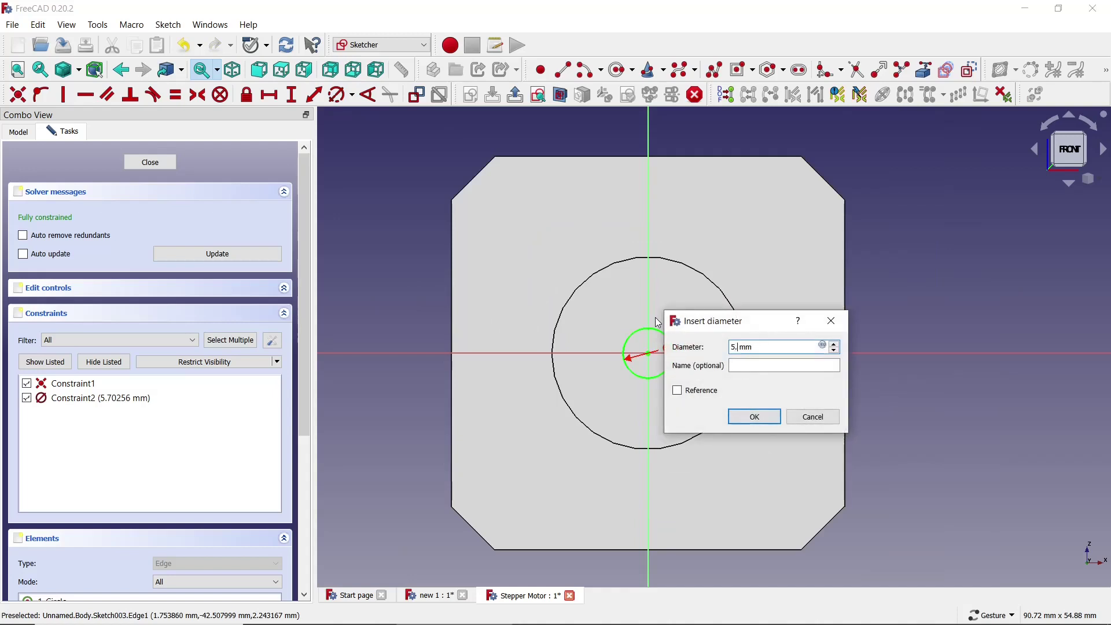
key(Return)
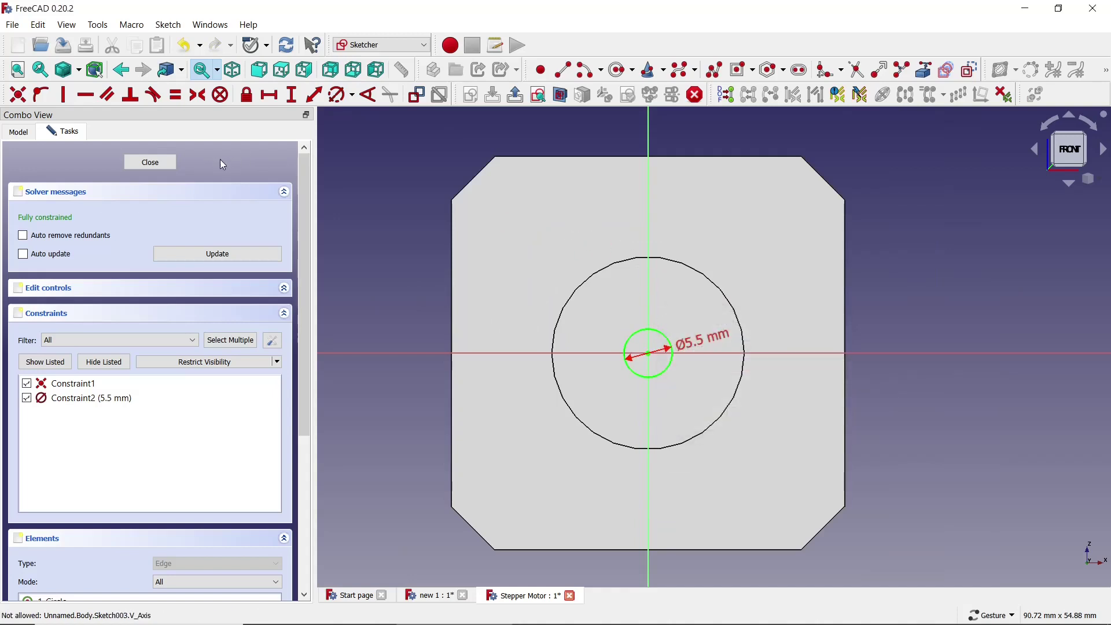
click(151, 162)
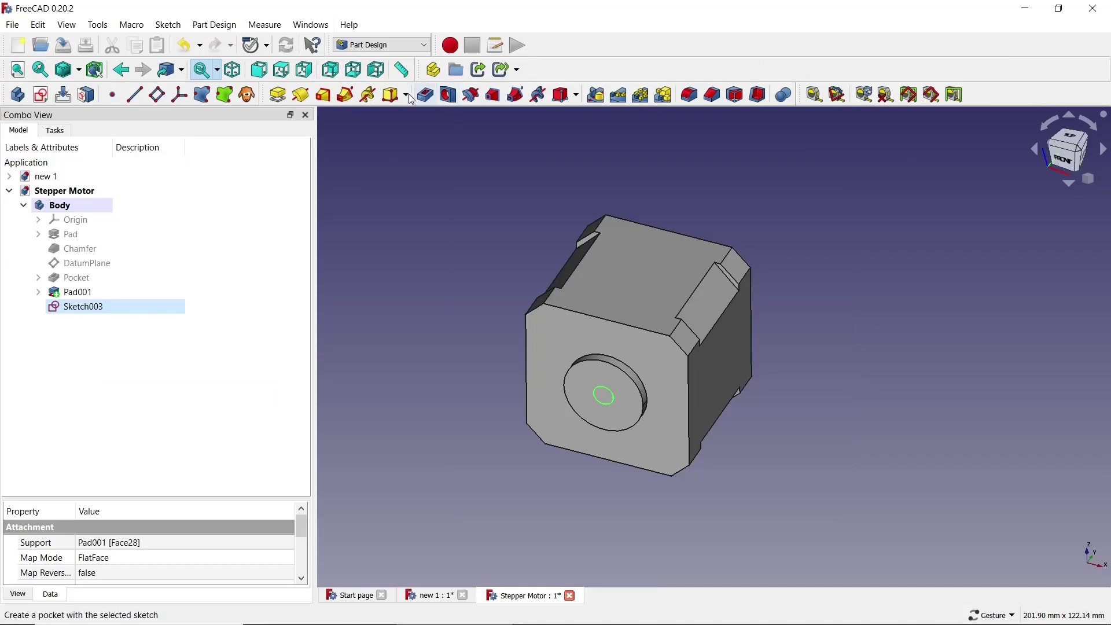
Step: Pad the 5.5 mm circle 25 mm into a shaft and select the shaft's end face
click(288, 97)
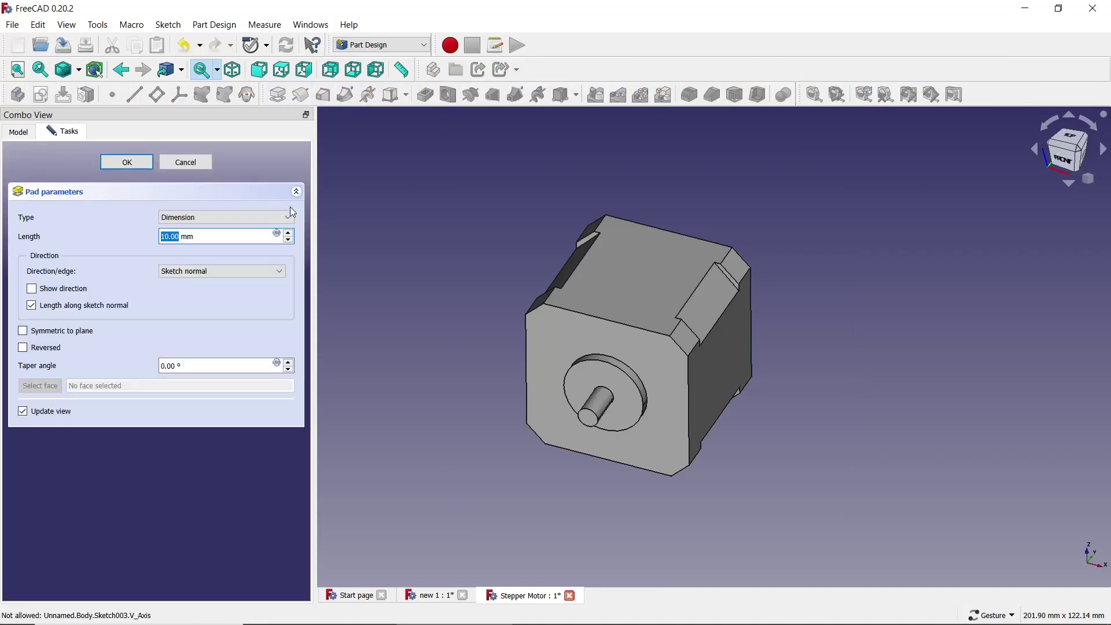
text(25)
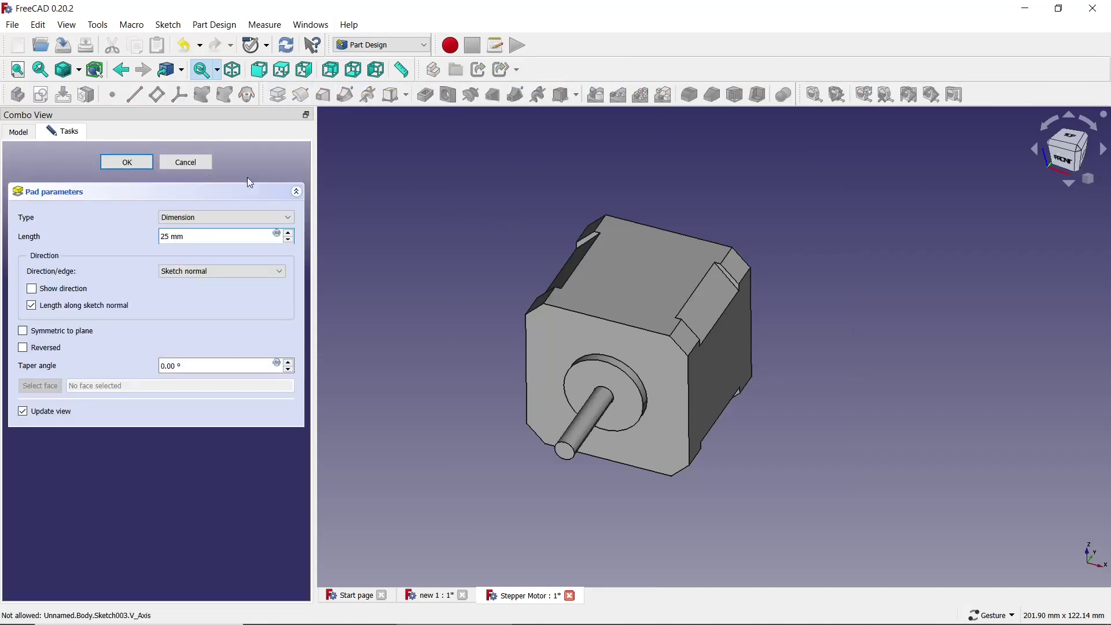
click(109, 161)
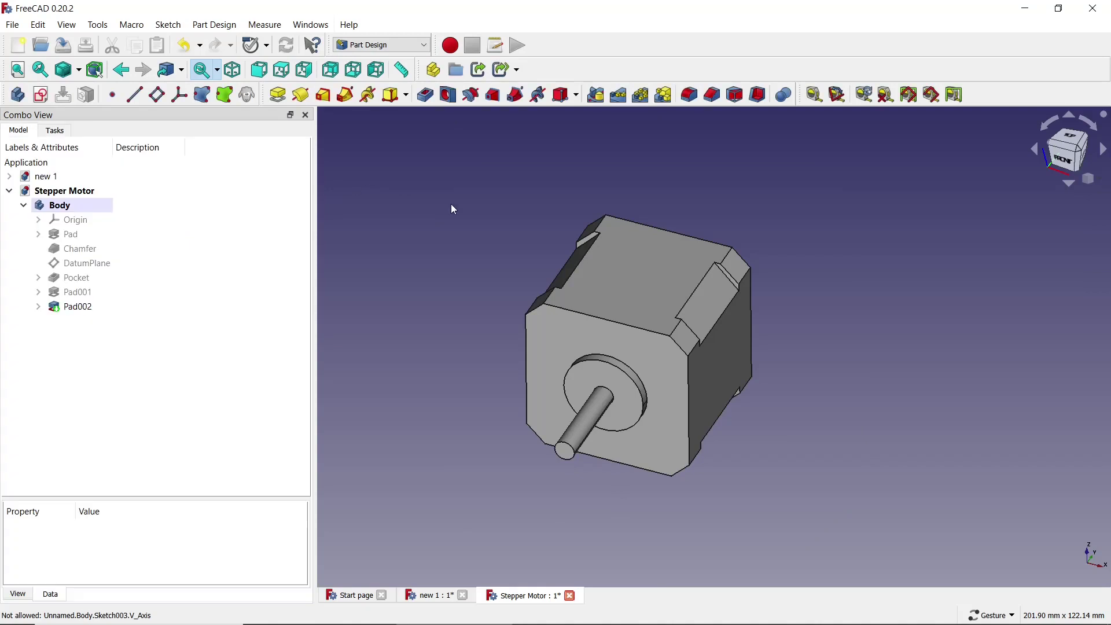
scroll(555, 475, up, 3)
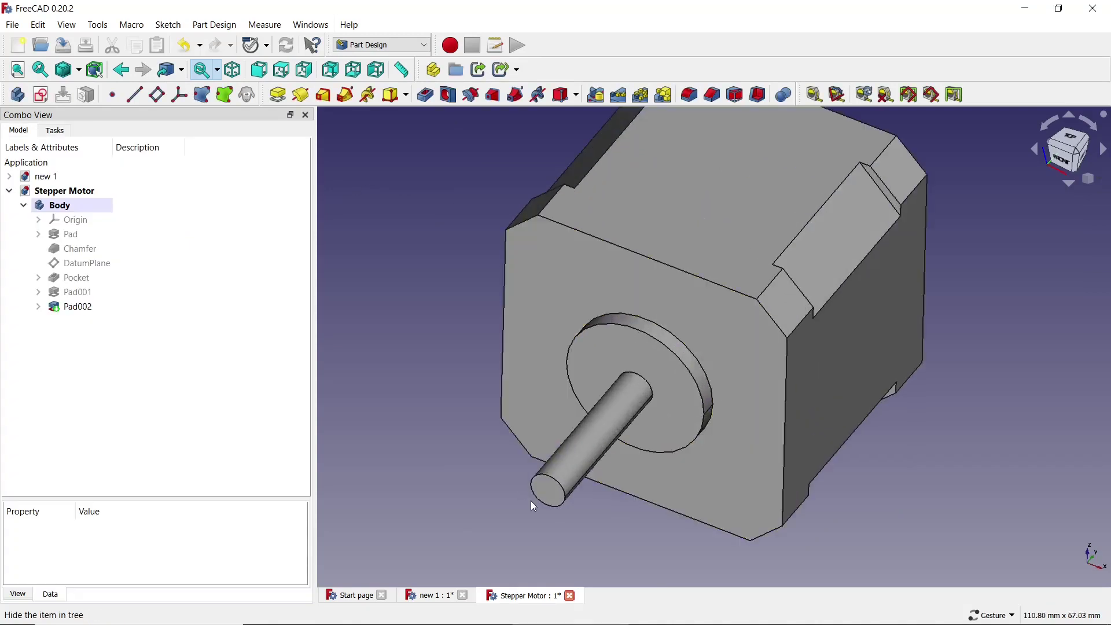
click(541, 497)
Step: Start a sketch on the shaft end and draw a rectangle across the shaft tip
click(41, 95)
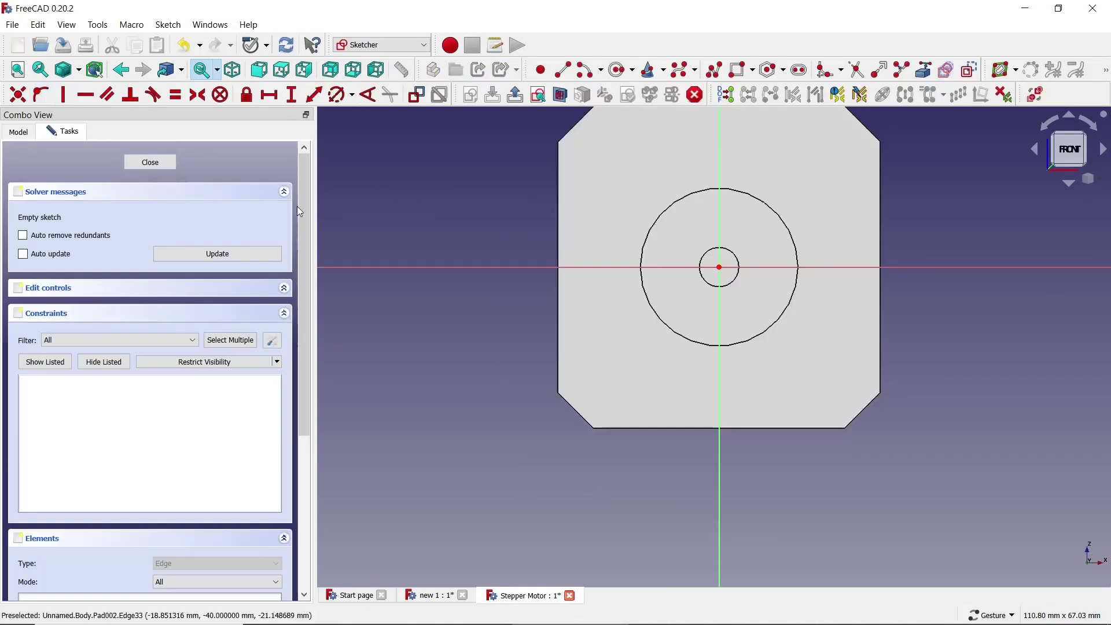
click(742, 70)
scroll(664, 421, up, 2)
scroll(585, 368, up, 3)
scroll(584, 368, up, 1)
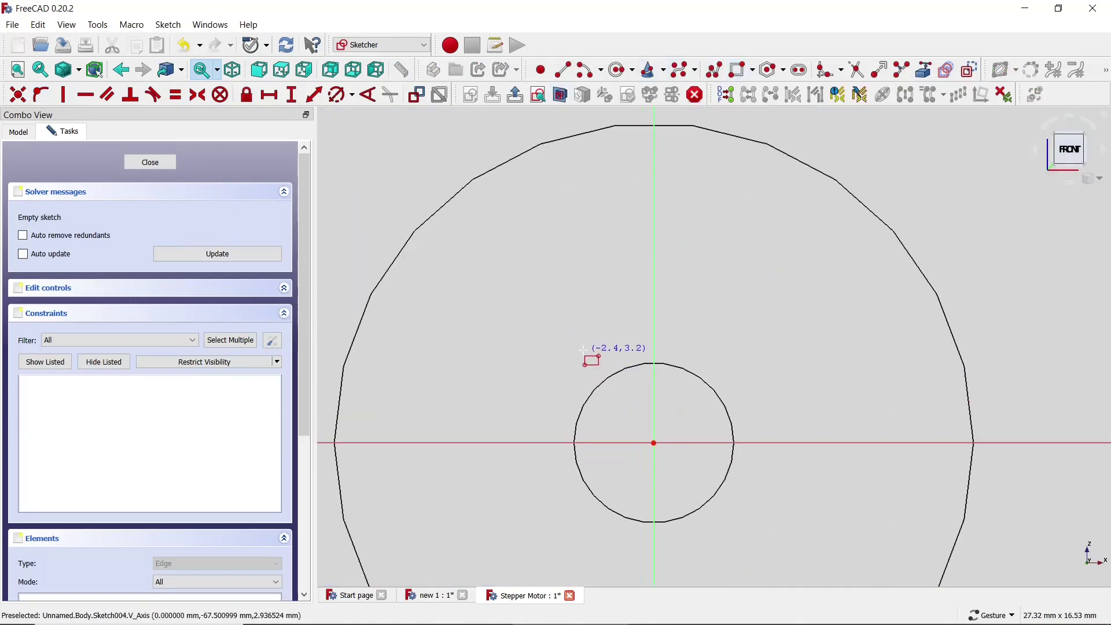
click(583, 351)
click(724, 383)
scroll(725, 383, down, 3)
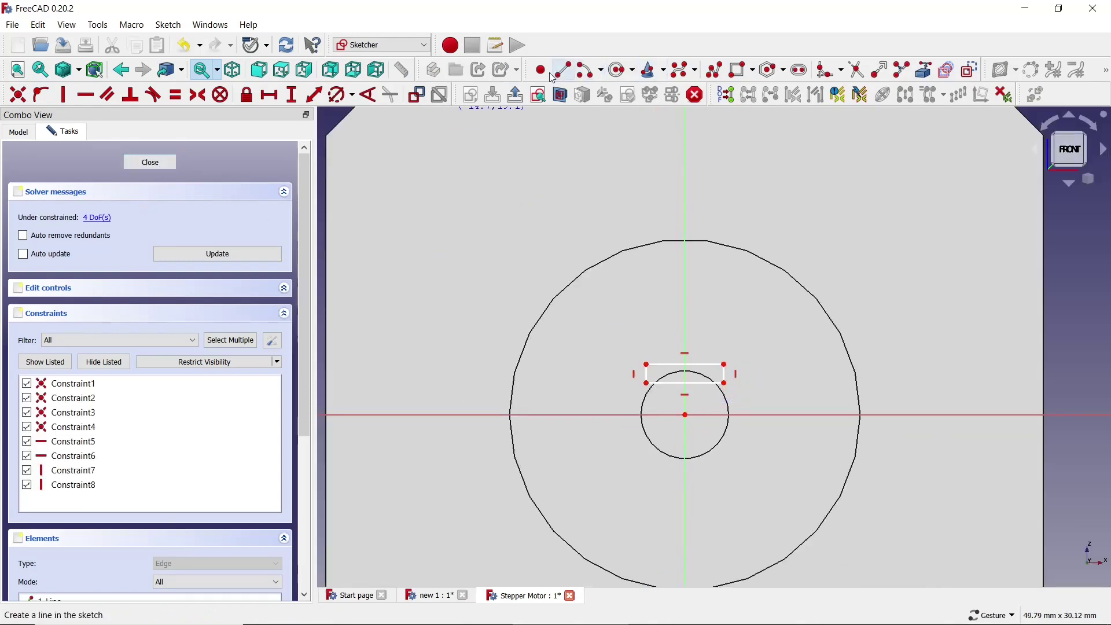
Step: Dimension the rectangle to 1.2 mm high and 5 mm wide
click(302, 97)
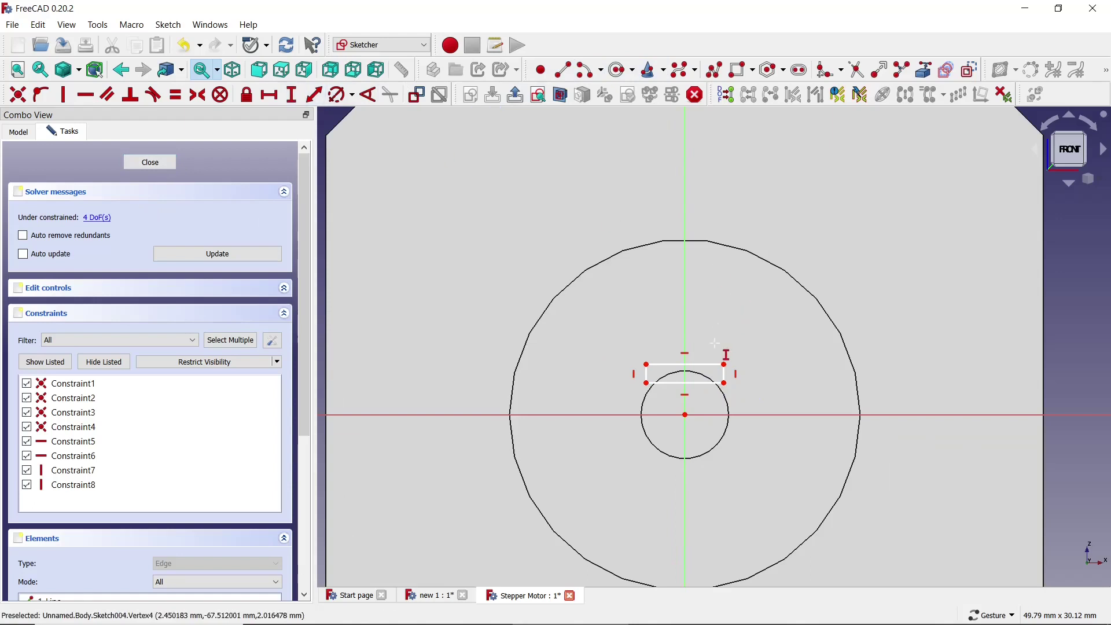
click(725, 374)
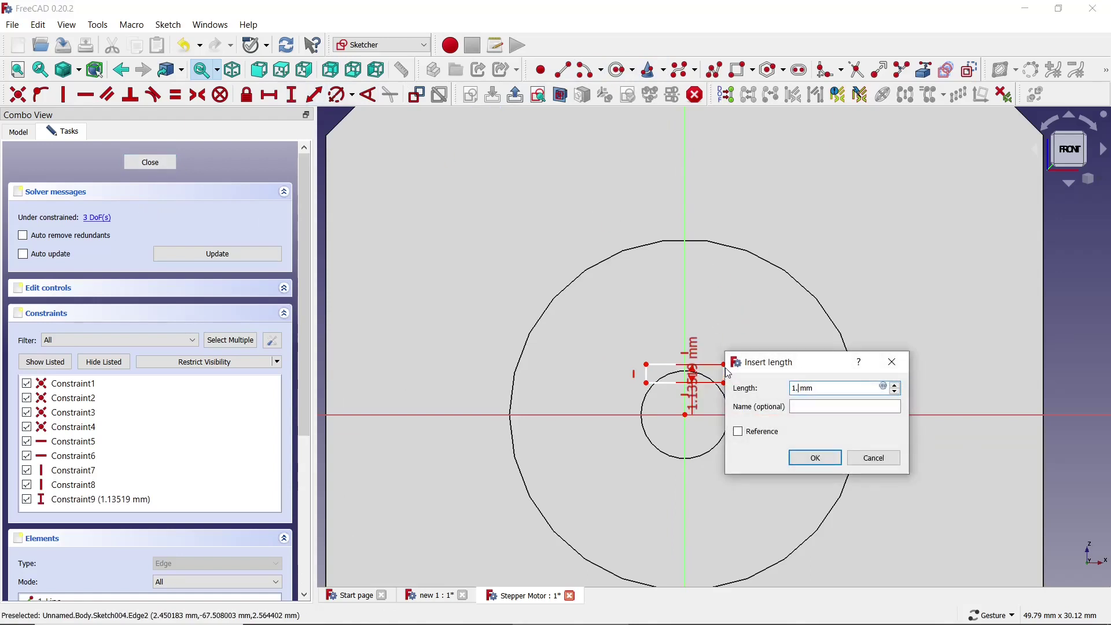
key(Return)
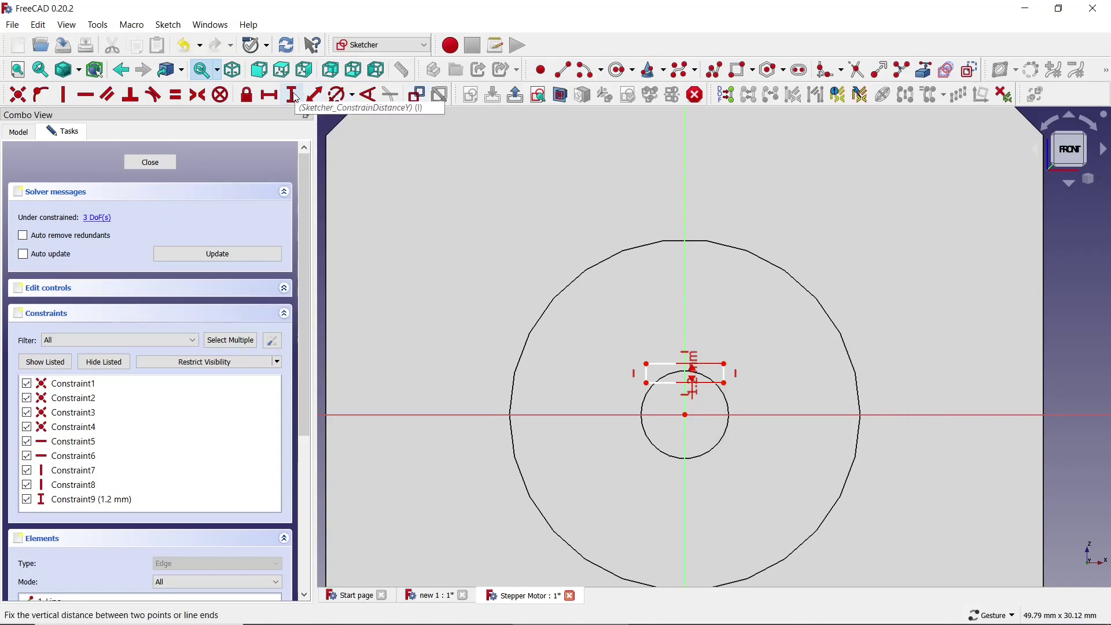
click(270, 95)
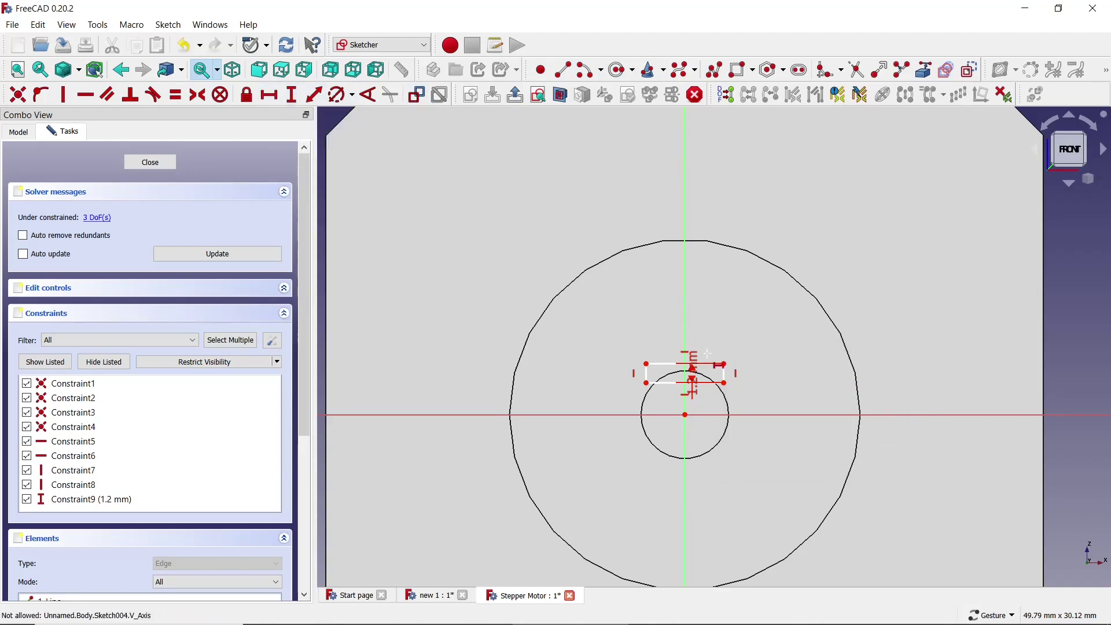
click(649, 364)
text(5)
key(Return)
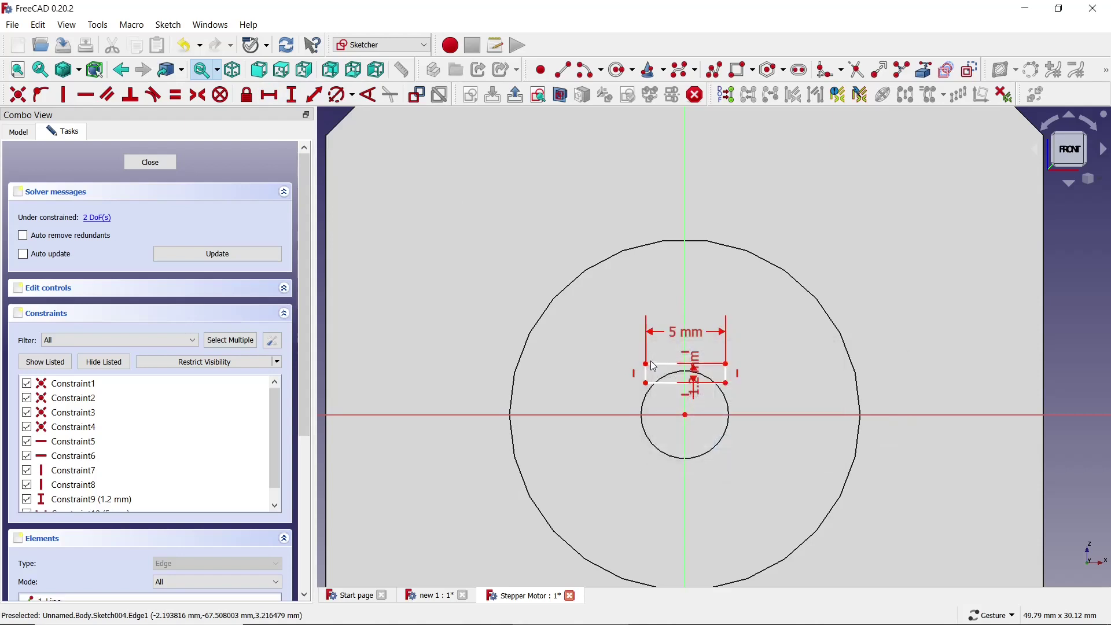
Step: Place the rectangle's bottom edge 2 mm above the sketch origin
scroll(680, 365, up, 2)
scroll(706, 409, up, 3)
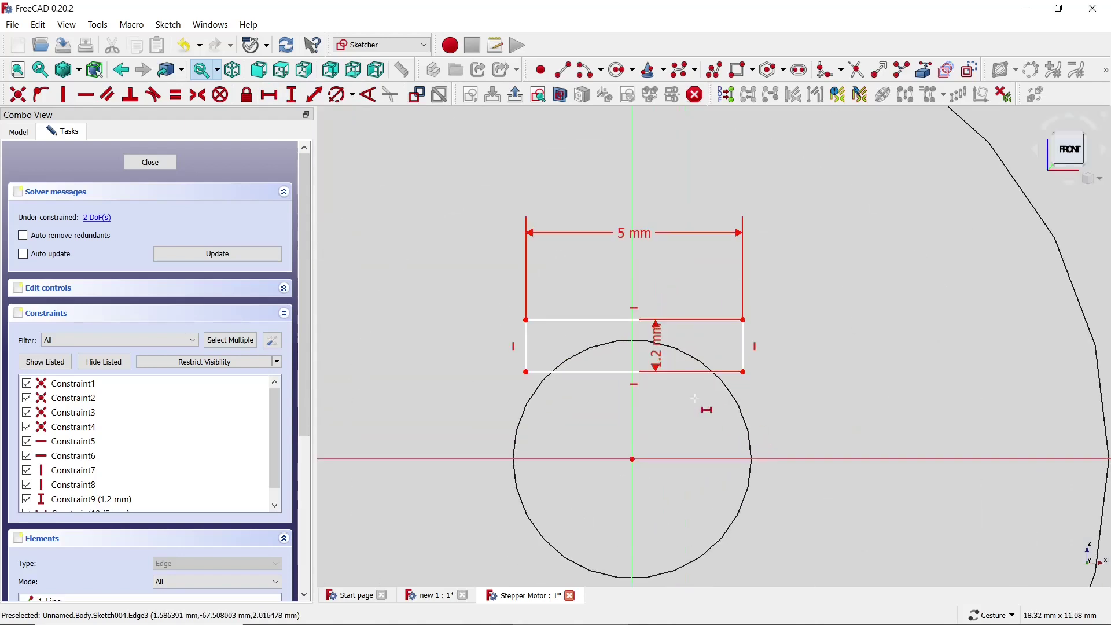
click(291, 95)
click(608, 371)
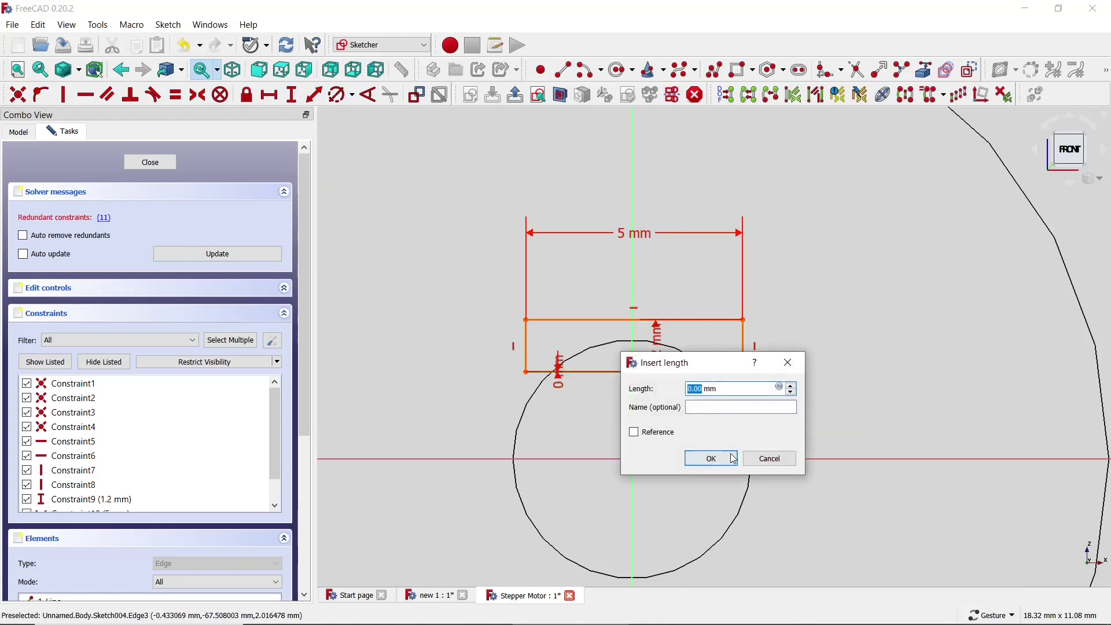
click(767, 457)
click(291, 95)
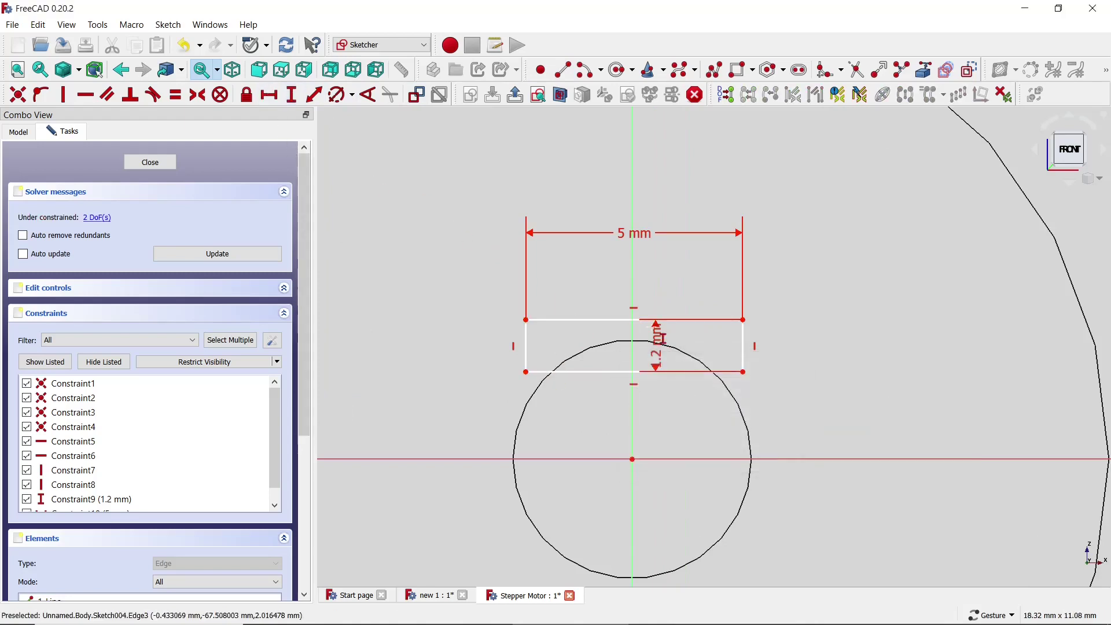
click(743, 372)
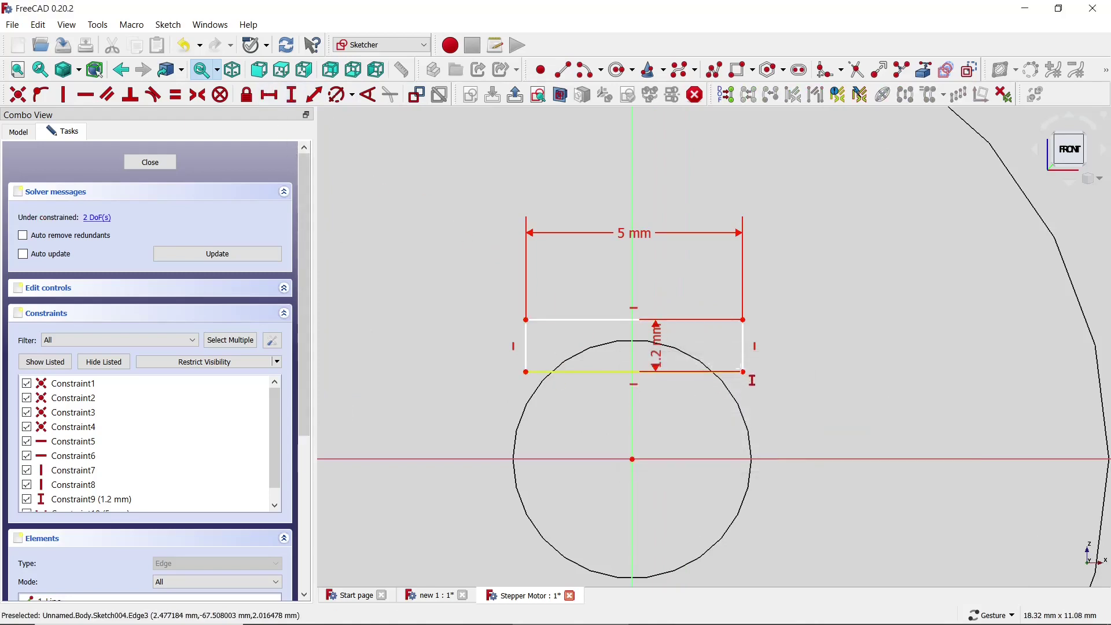
click(633, 460)
text(2.02)
key(Return)
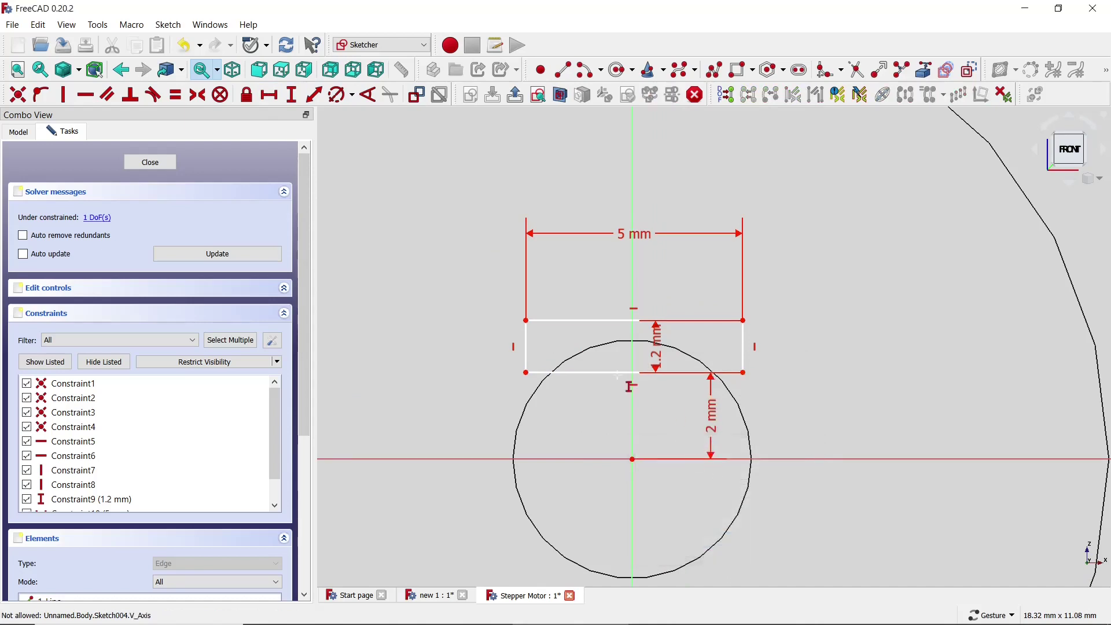
Step: Fix the rectangle's lower-left corner 2.5 mm horizontally from the origin
click(269, 101)
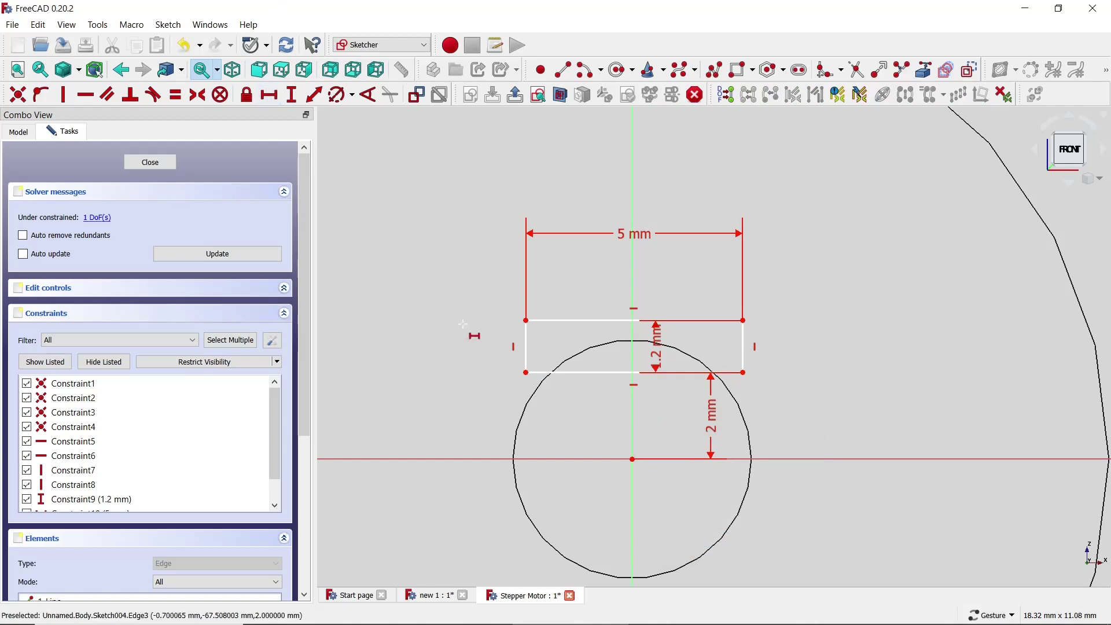
click(526, 373)
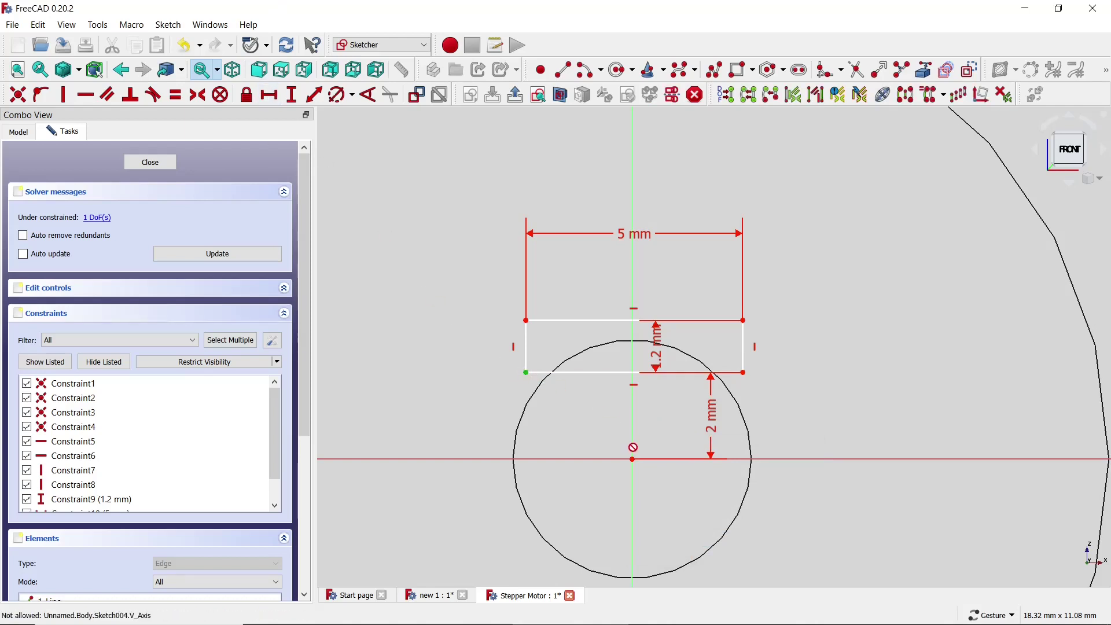
click(632, 460)
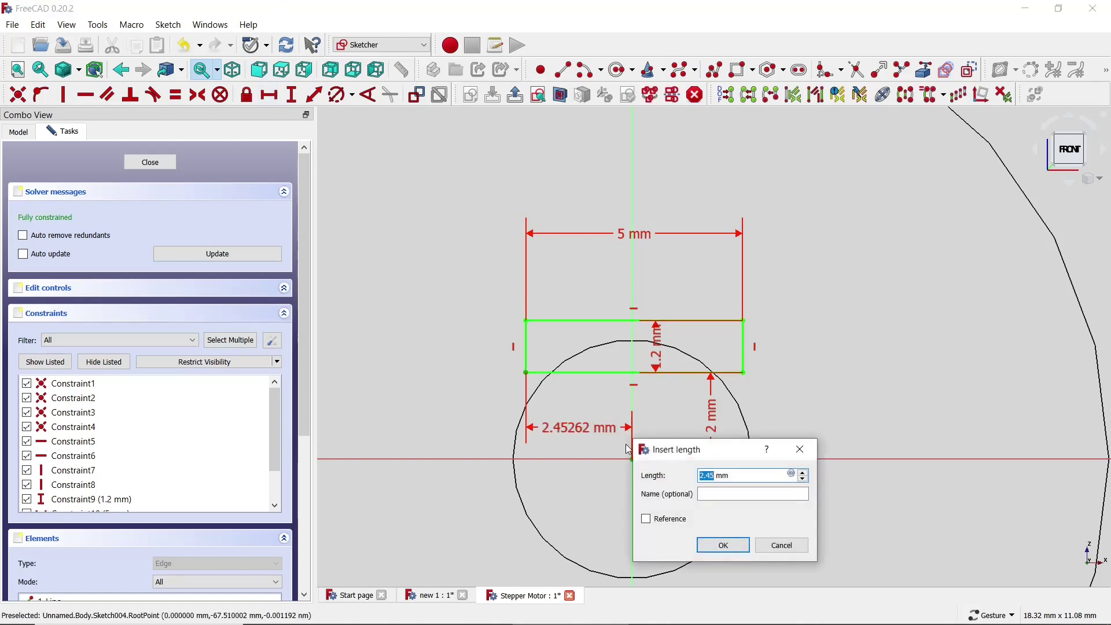
text(5)
key(Return)
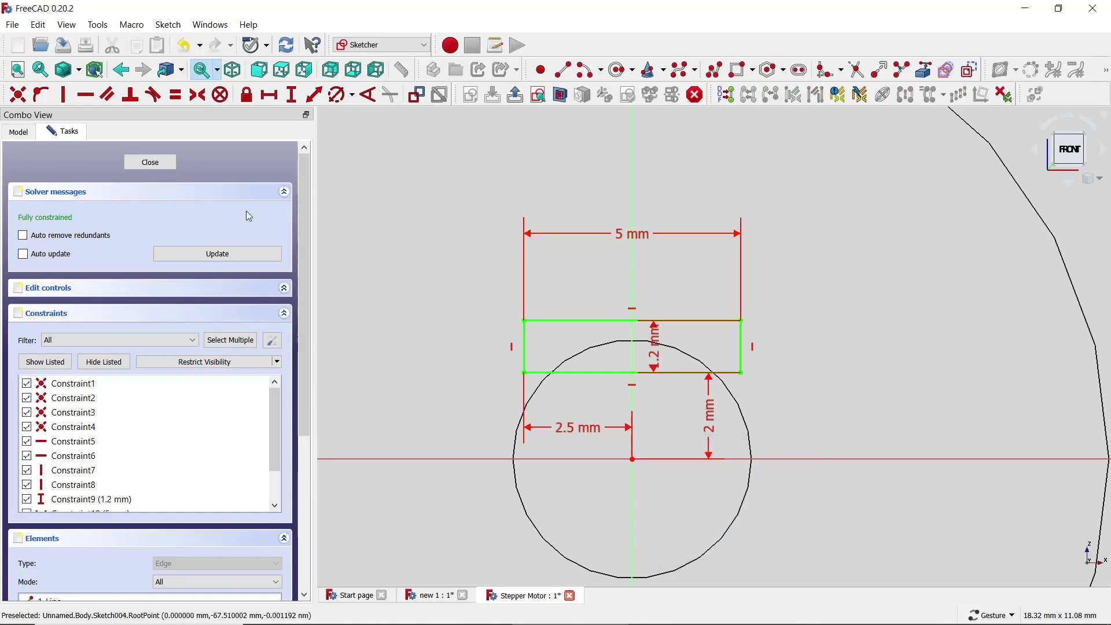
Step: Close Sketch004 and pocket it to cut a flat along the shaft as Pocket001
click(152, 163)
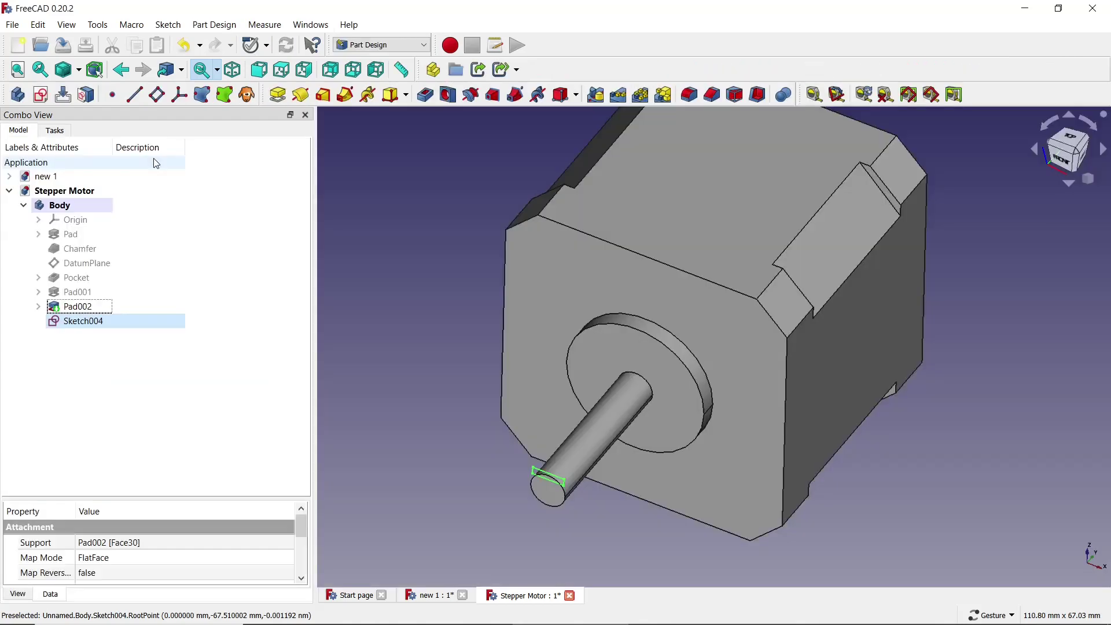
click(429, 101)
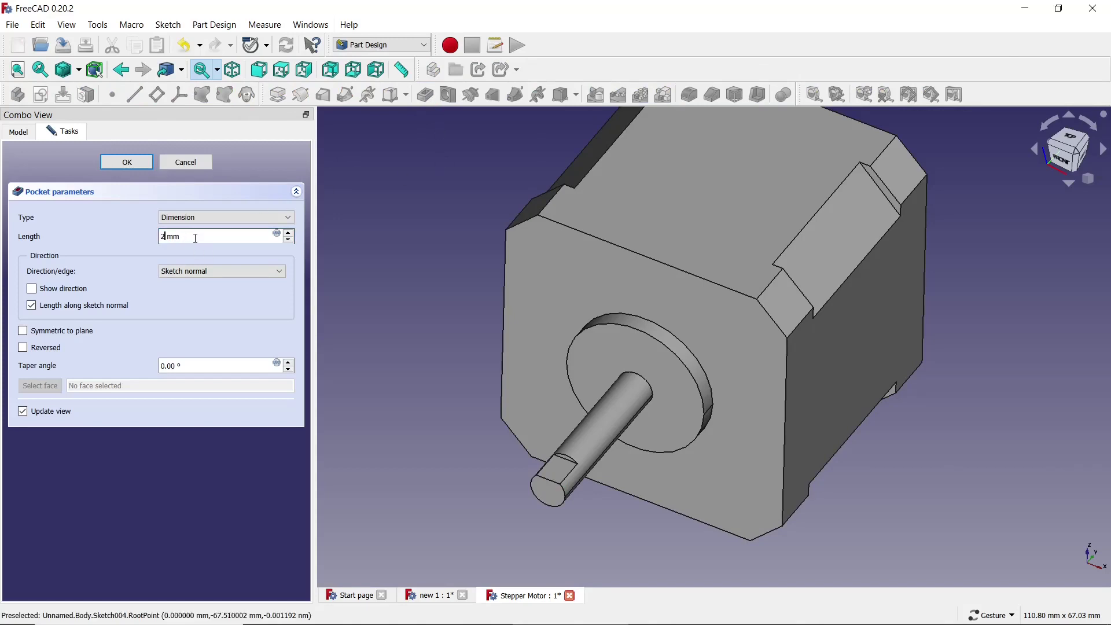
click(138, 166)
Step: Adjust the view and select the motor's front face
scroll(463, 290, down, 2)
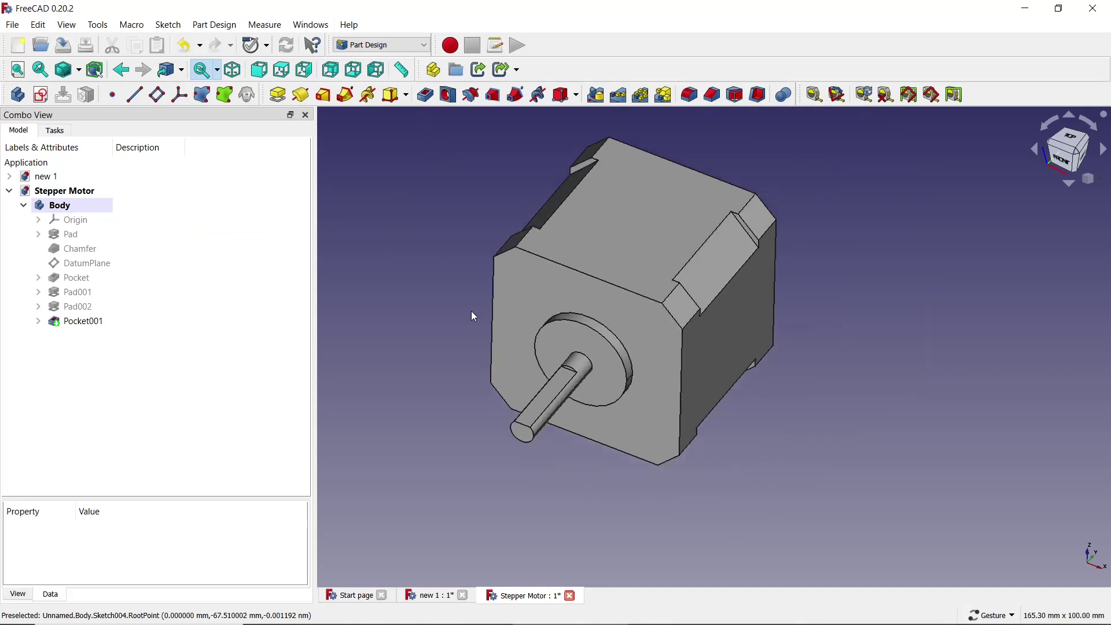
scroll(471, 310, down, 2)
scroll(420, 244, up, 2)
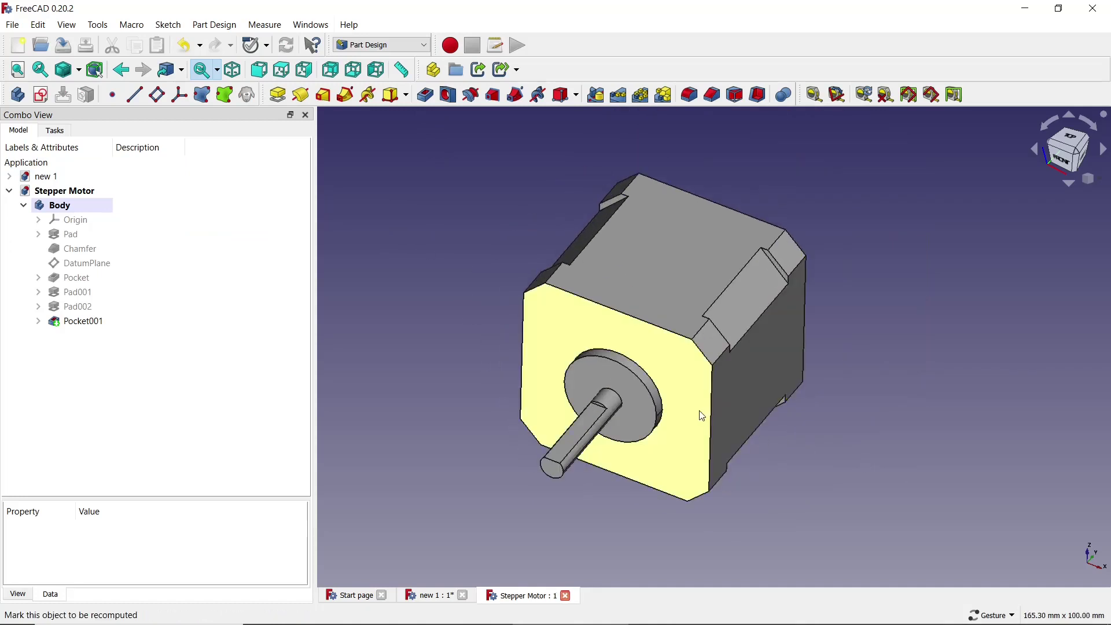
click(588, 319)
Step: Start a new sketch on the front face and switch to wireframe display
click(40, 95)
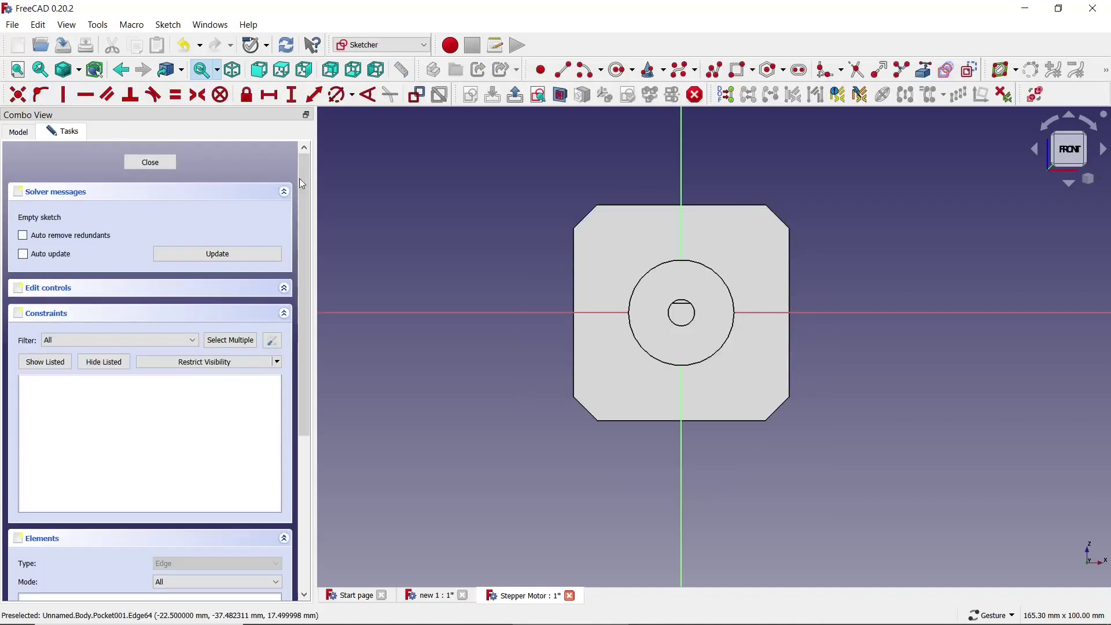
scroll(710, 213, up, 2)
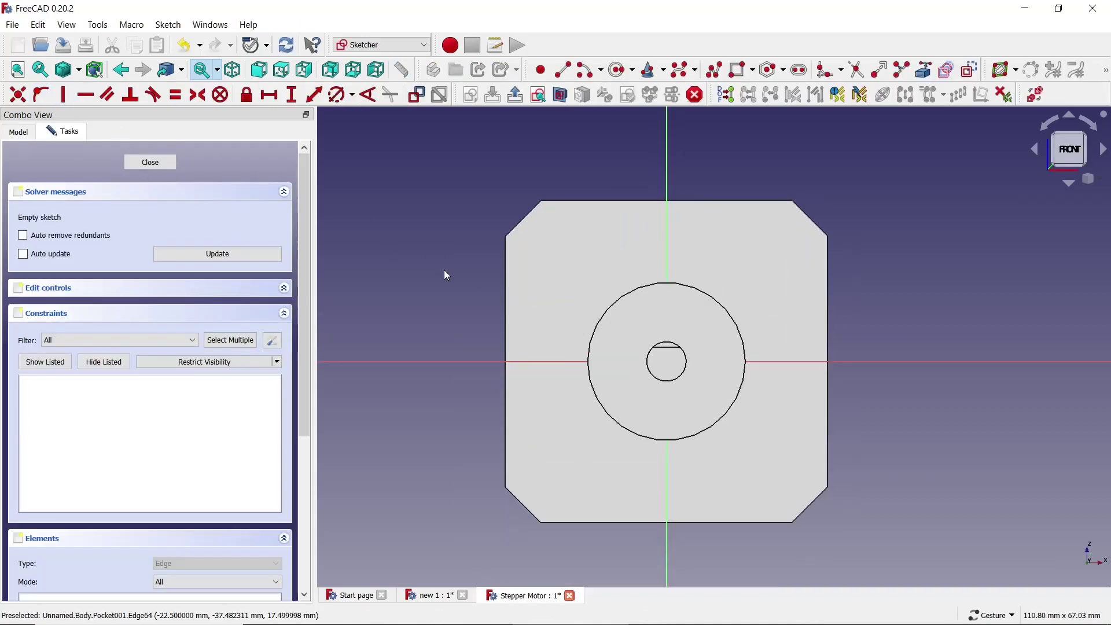
click(66, 24)
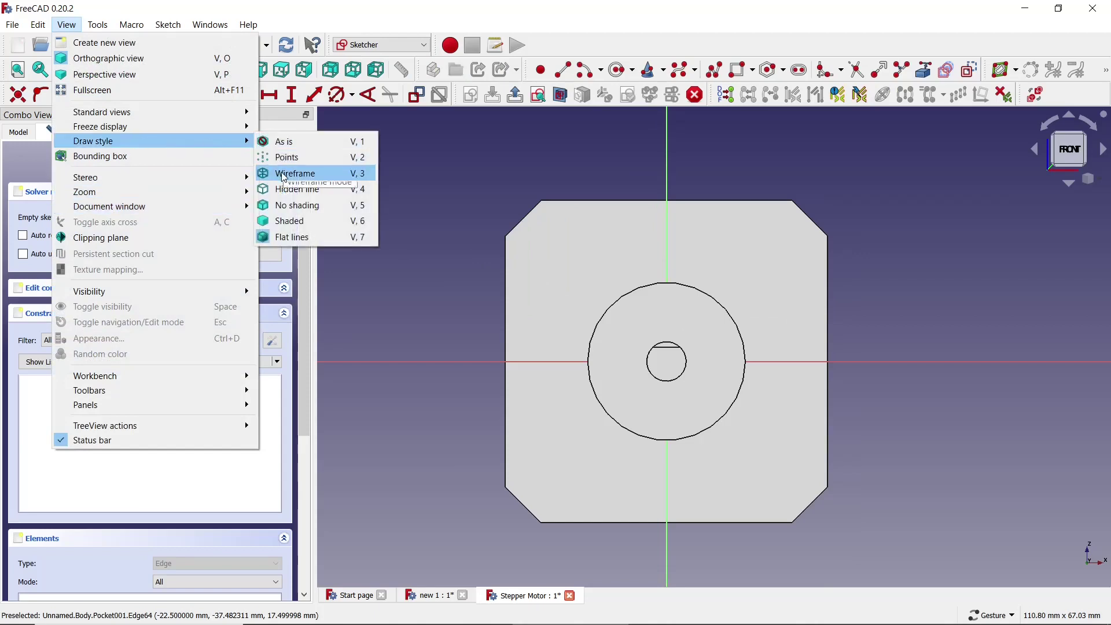
click(313, 172)
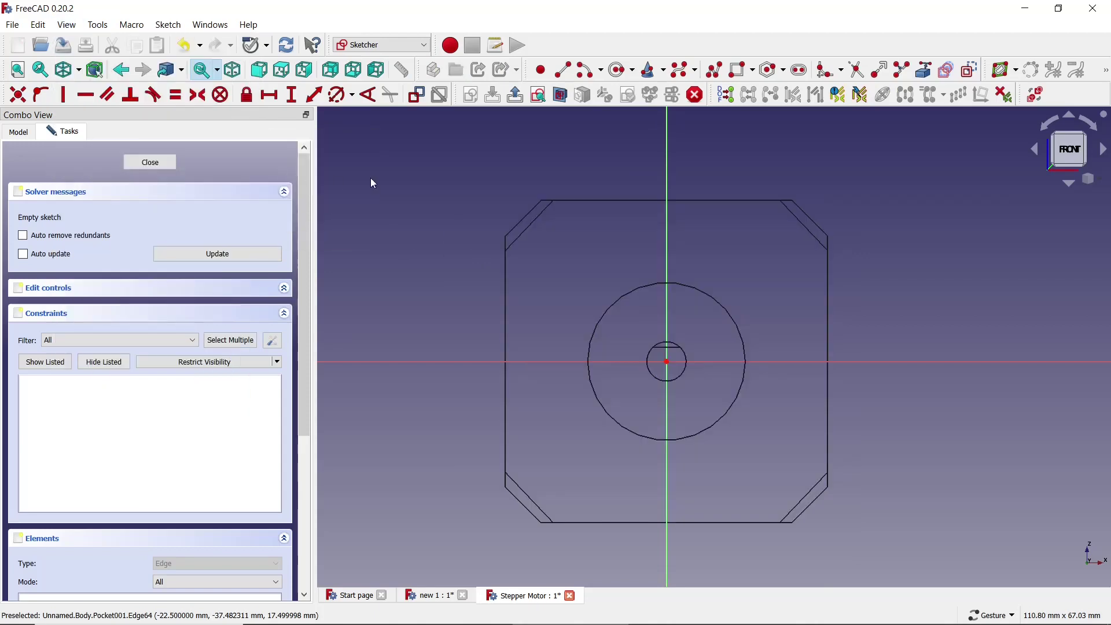
Step: Draw a centred rectangle at the origin, give it 32 mm height, and begin dimensioning its width
click(753, 72)
click(755, 110)
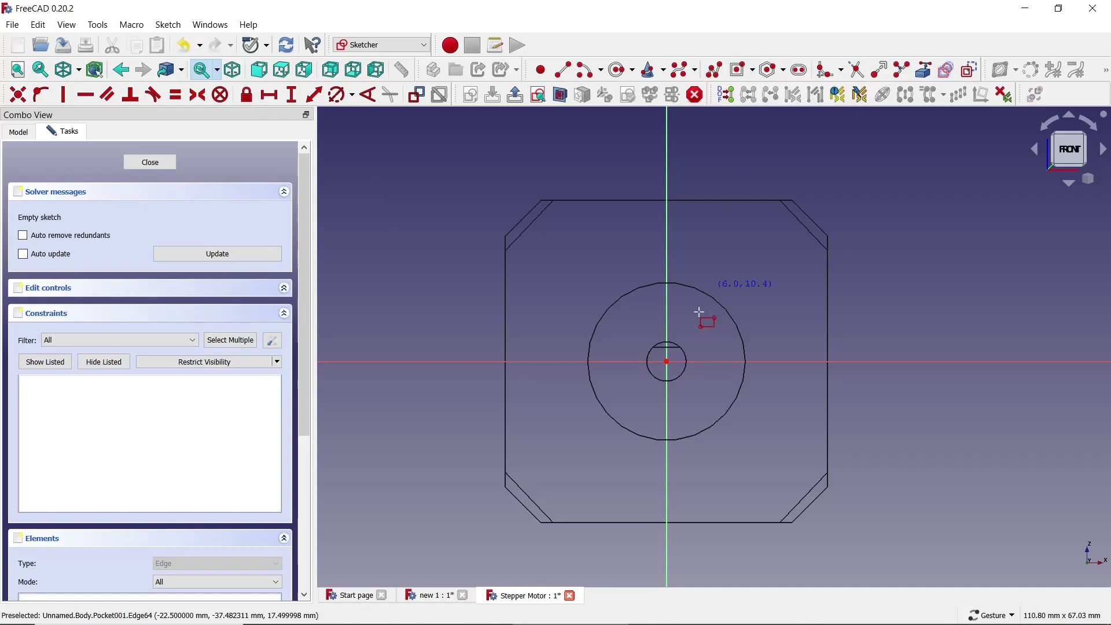
click(667, 362)
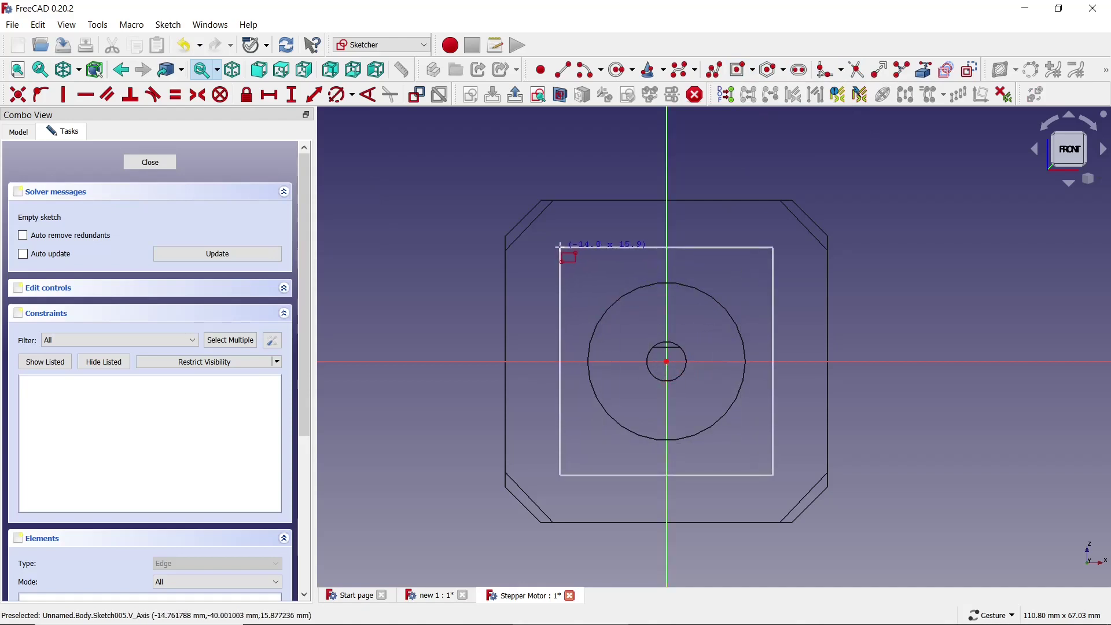
click(561, 247)
click(288, 101)
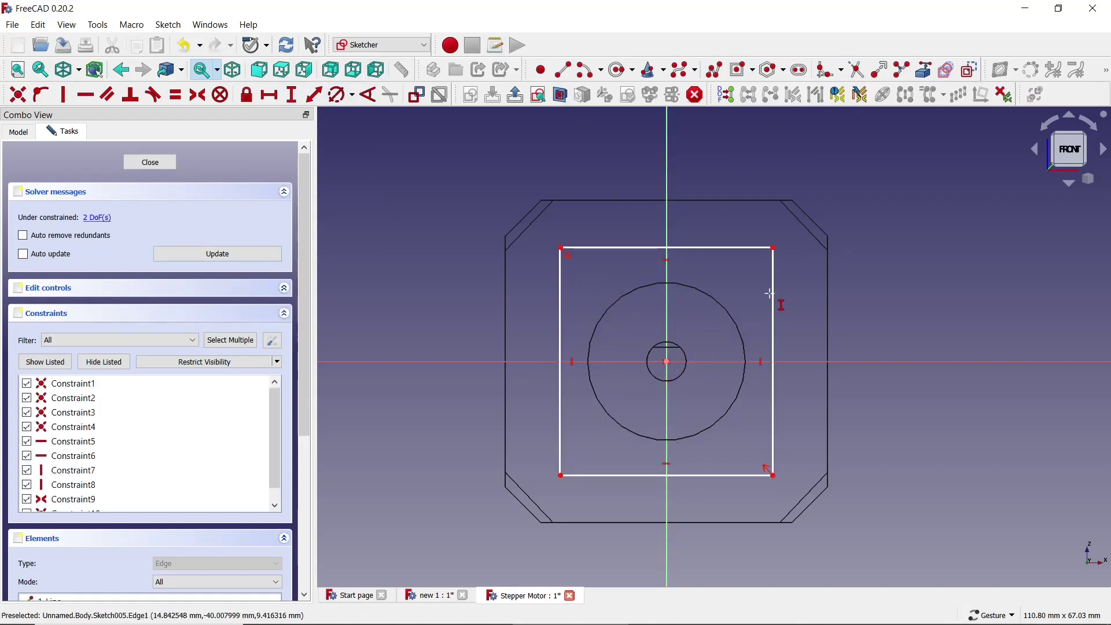
click(773, 287)
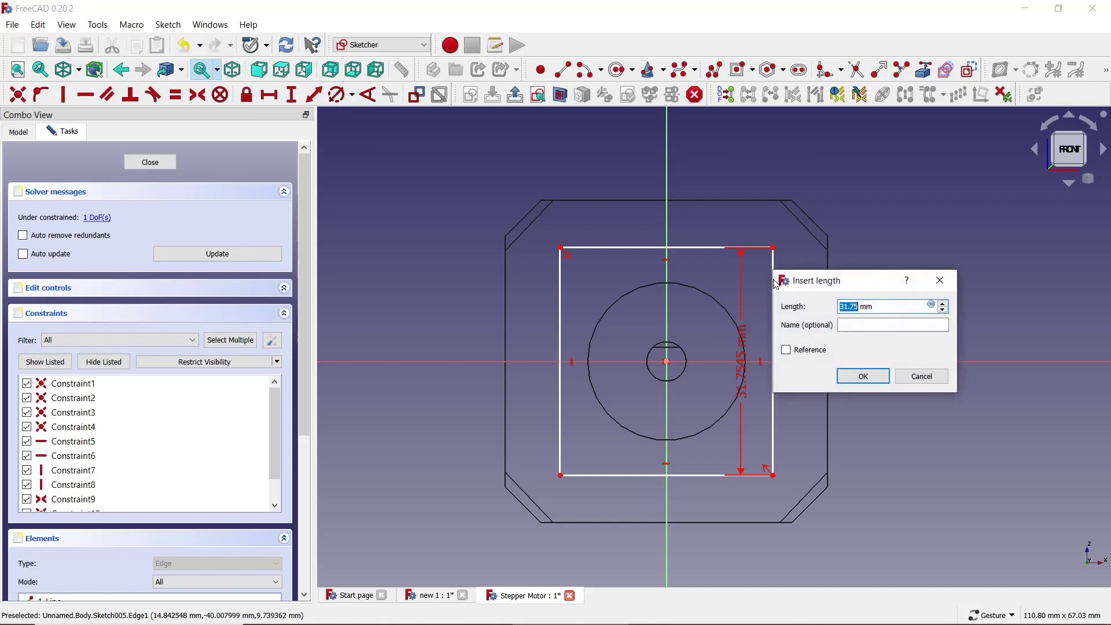
text(32)
key(Return)
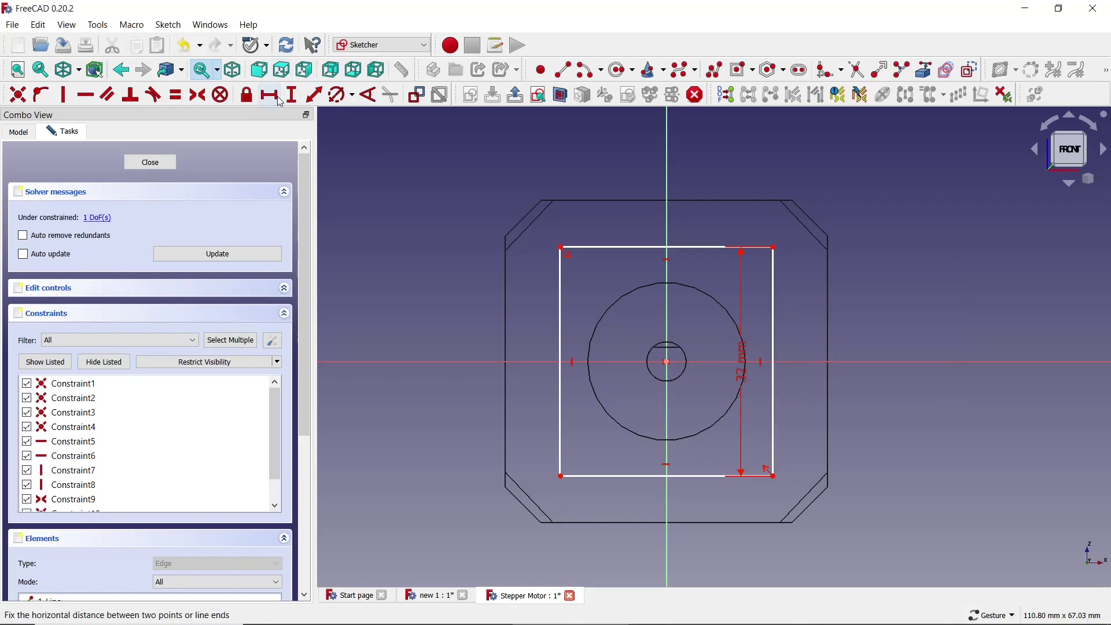
click(280, 100)
click(633, 246)
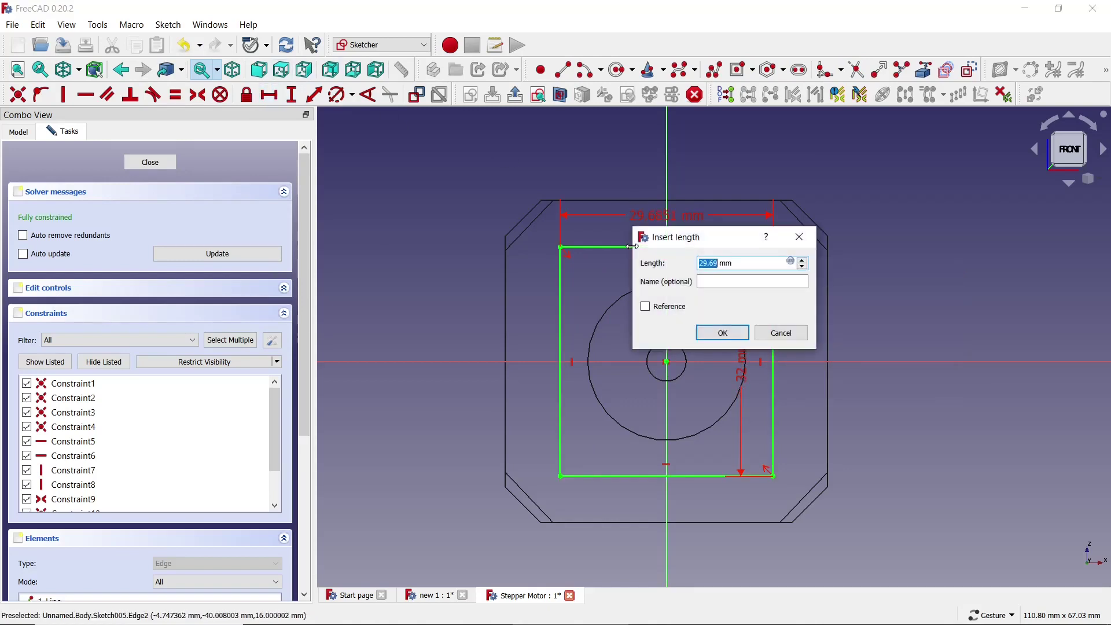
Step: Set the square's width to 32 mm and draw a circle at each of its four corners
text(32)
key(Return)
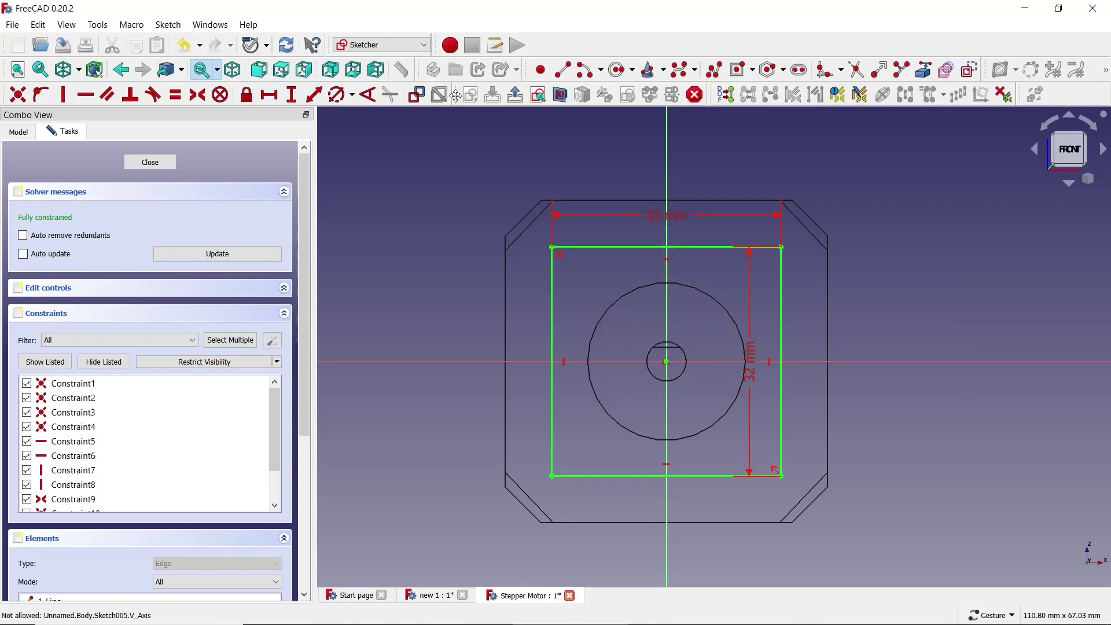
click(623, 75)
click(553, 247)
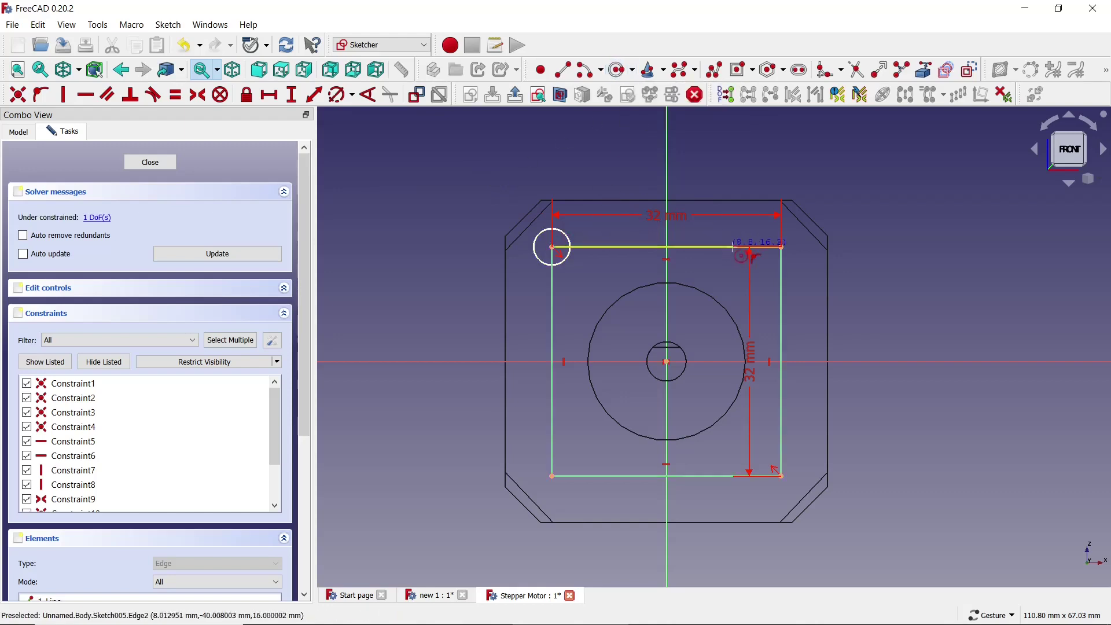
click(781, 247)
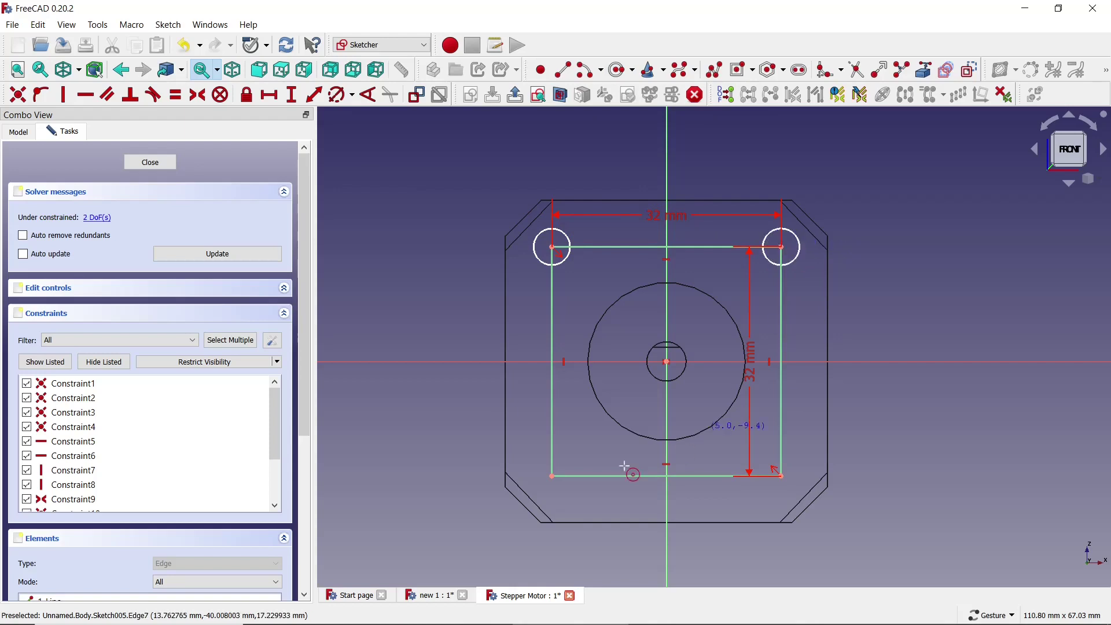
click(551, 475)
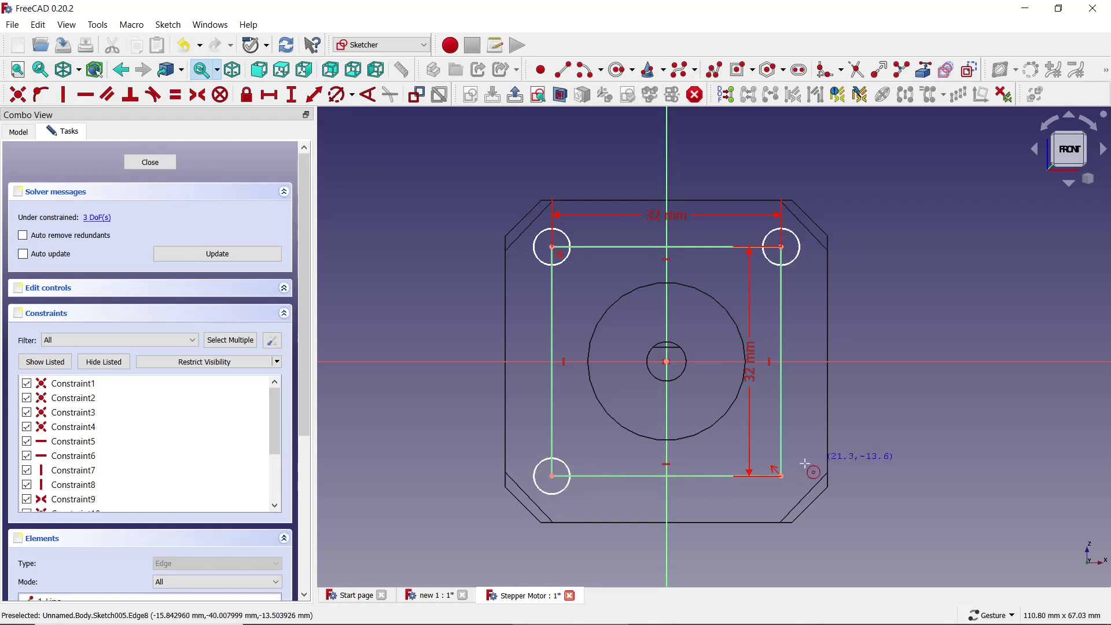
click(781, 475)
click(792, 456)
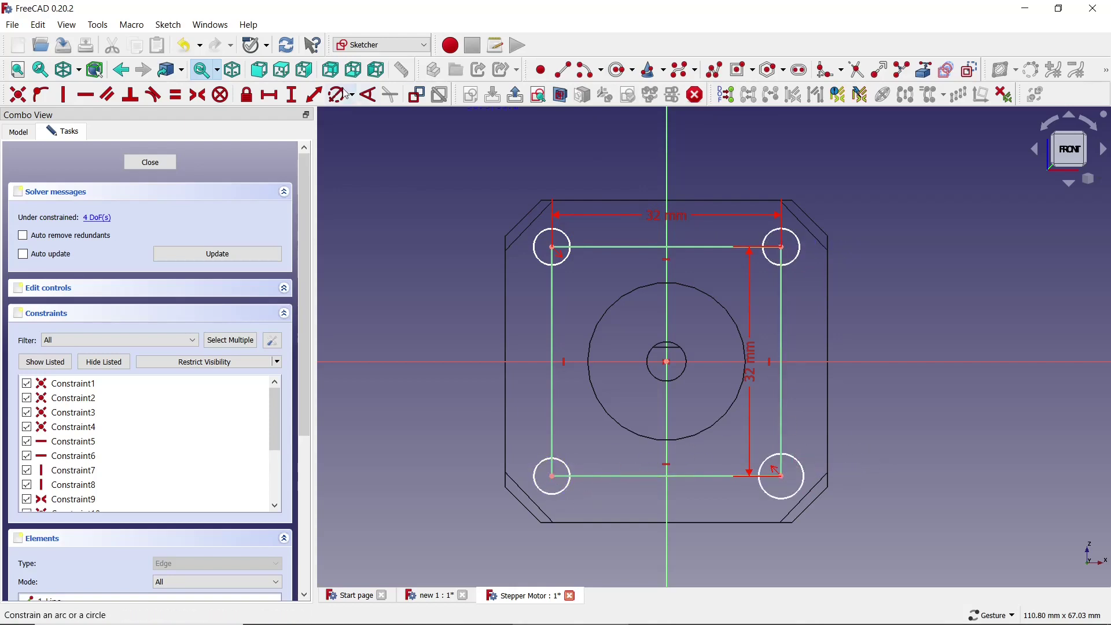
Step: Give all four corner circles a 3 mm diameter
click(339, 94)
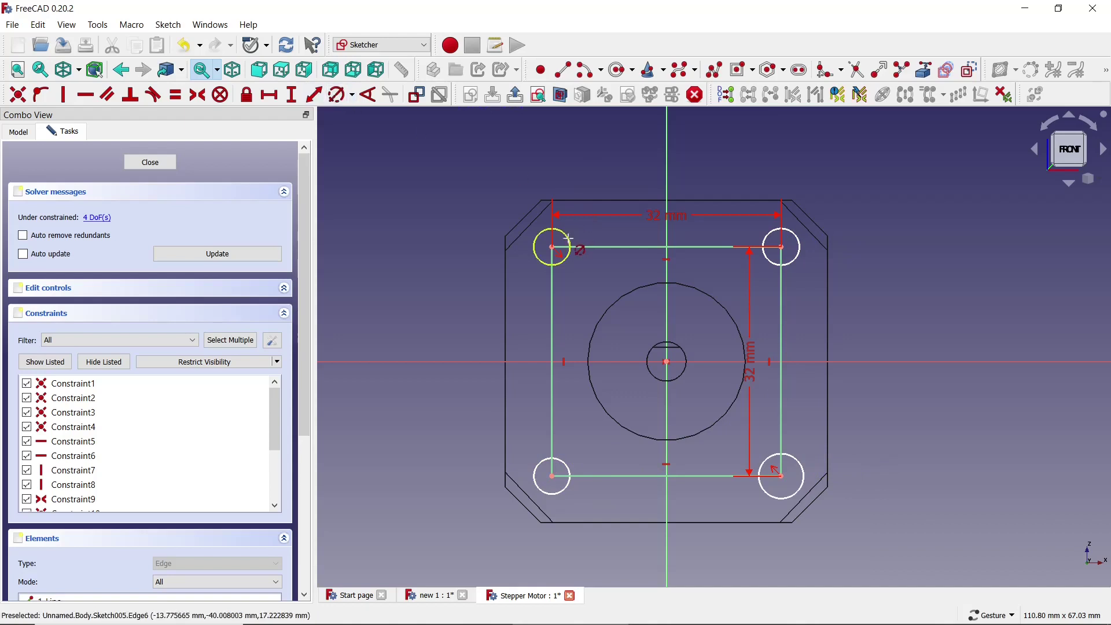
click(567, 236)
text(3)
key(Return)
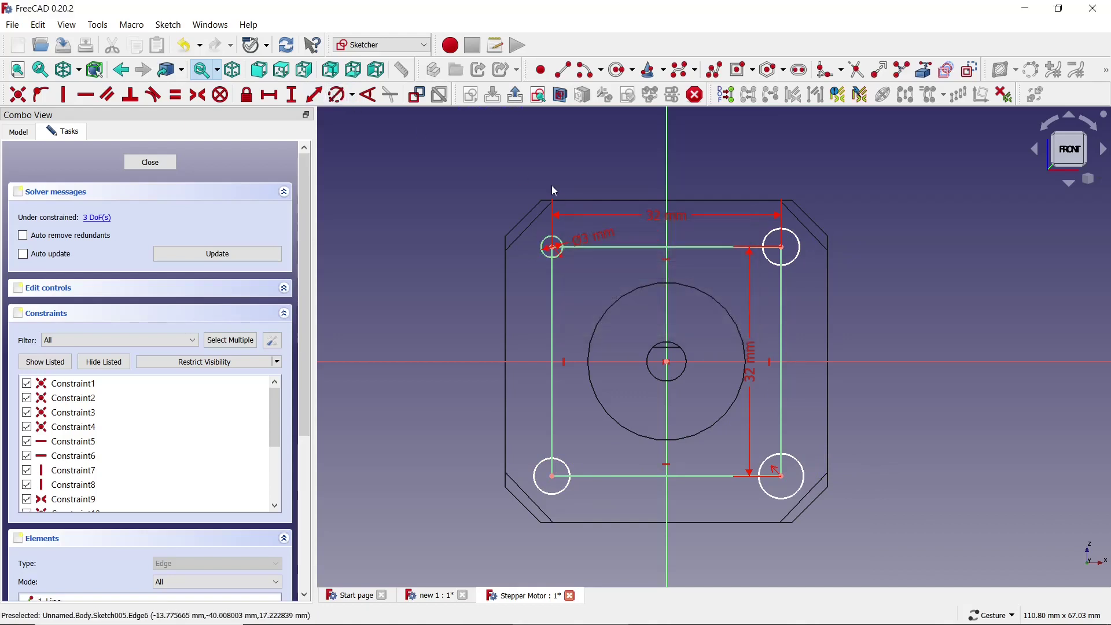
click(776, 236)
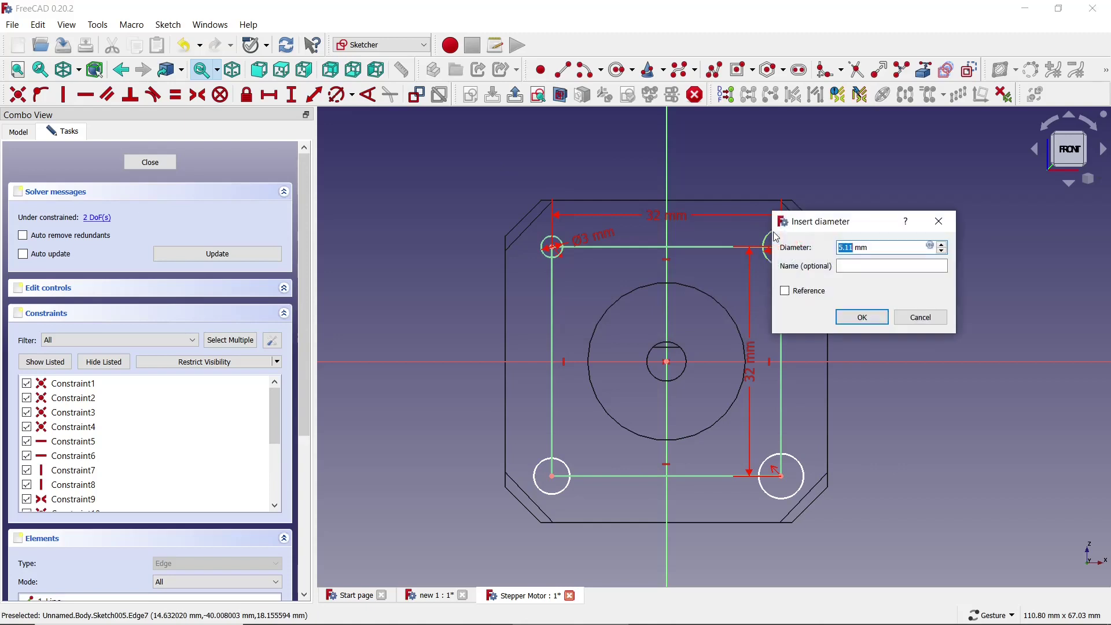
key(Return)
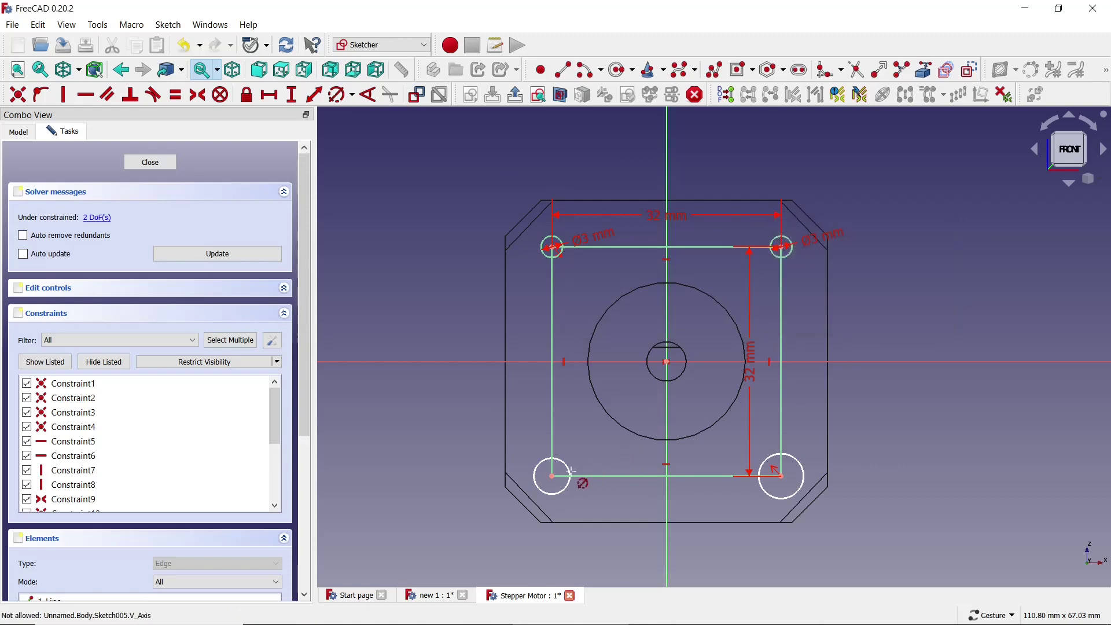
click(570, 472)
text(3)
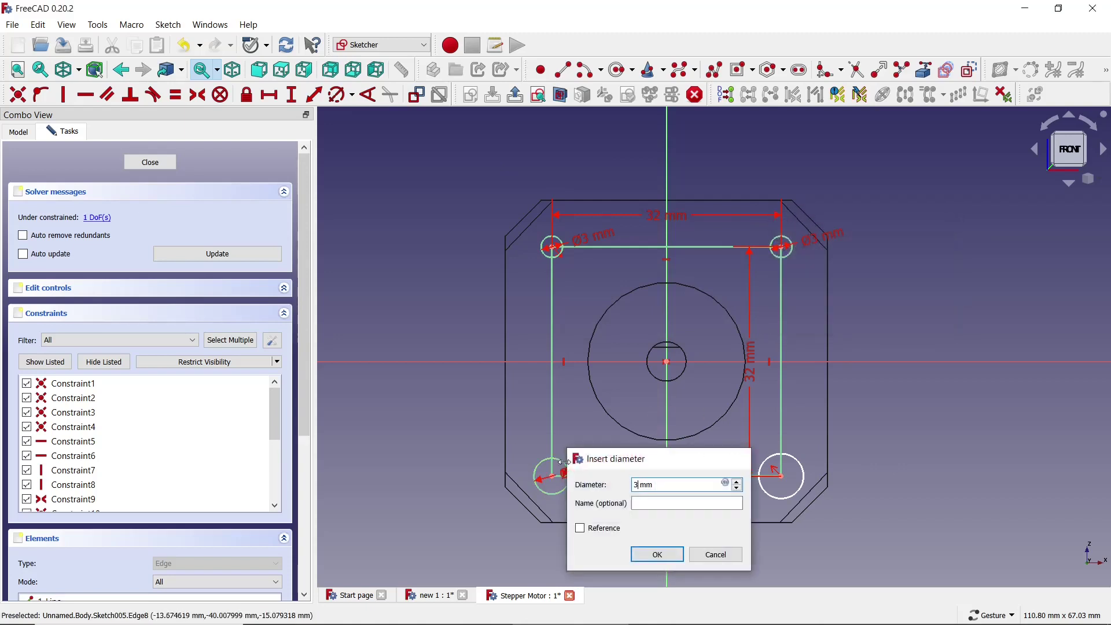
key(Return)
click(762, 465)
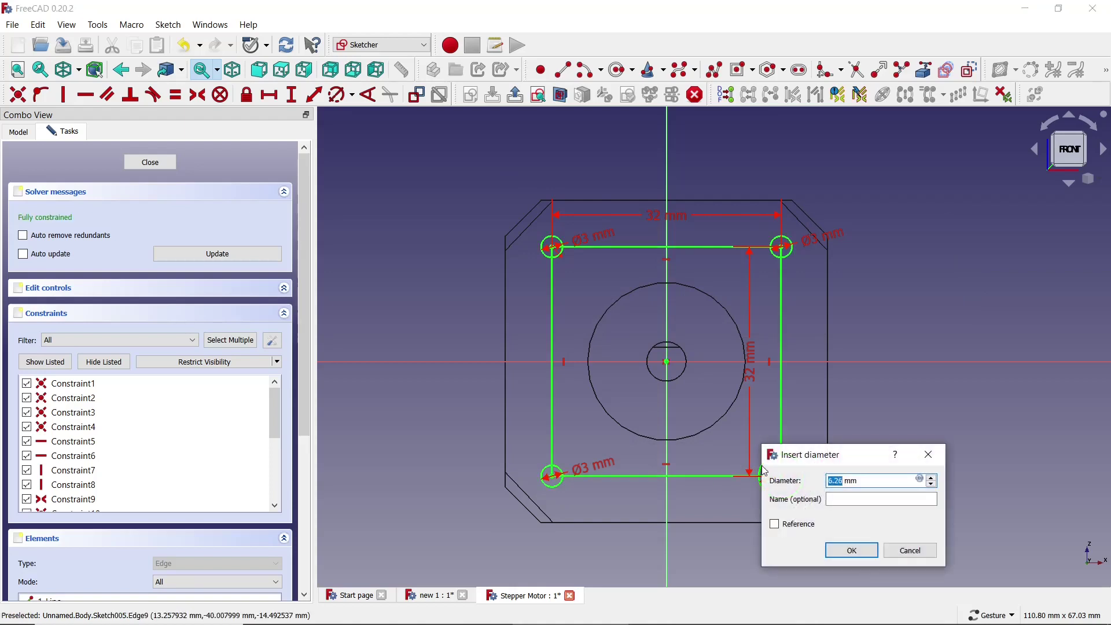
text(3)
click(828, 554)
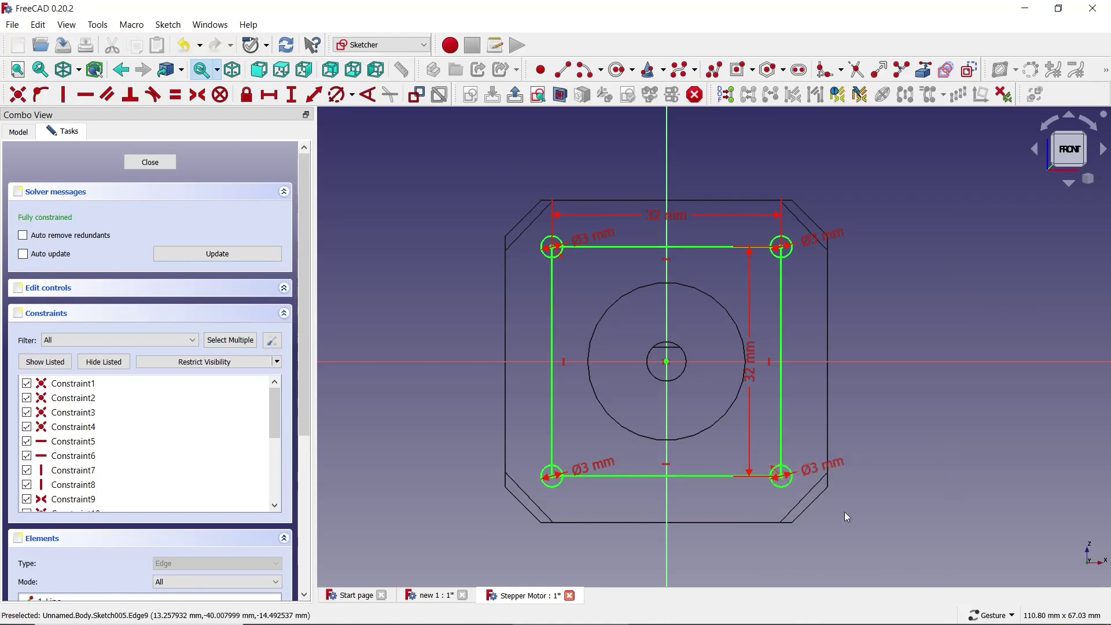
Step: Delete the square's four edges, leaving only the holes, and close the sketch
click(781, 399)
key(Delete)
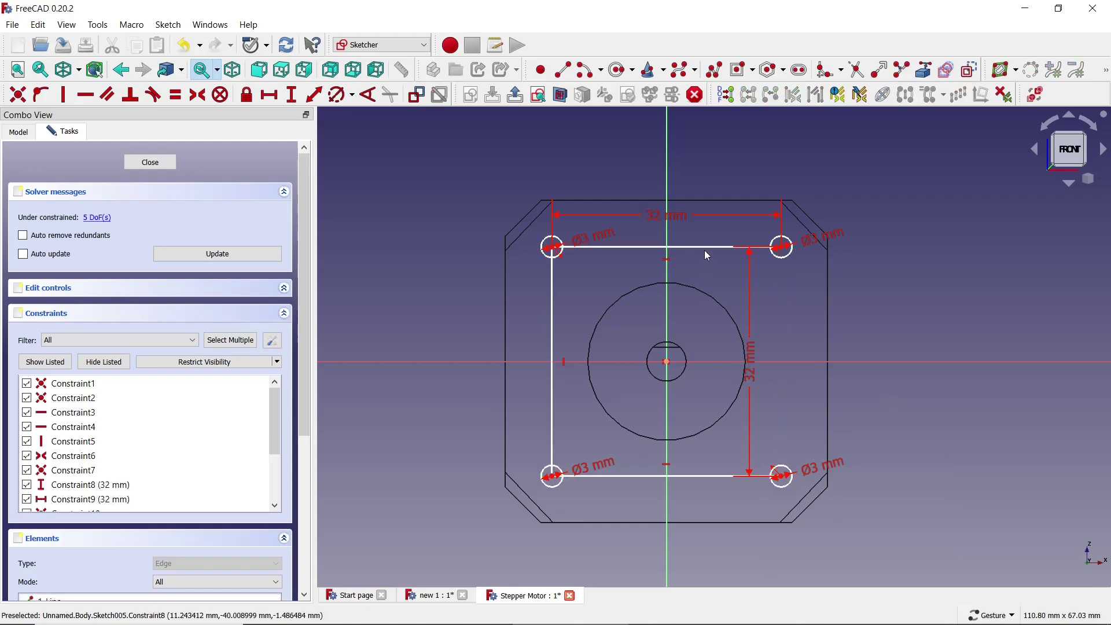
click(707, 252)
key(Delete)
click(552, 316)
key(Delete)
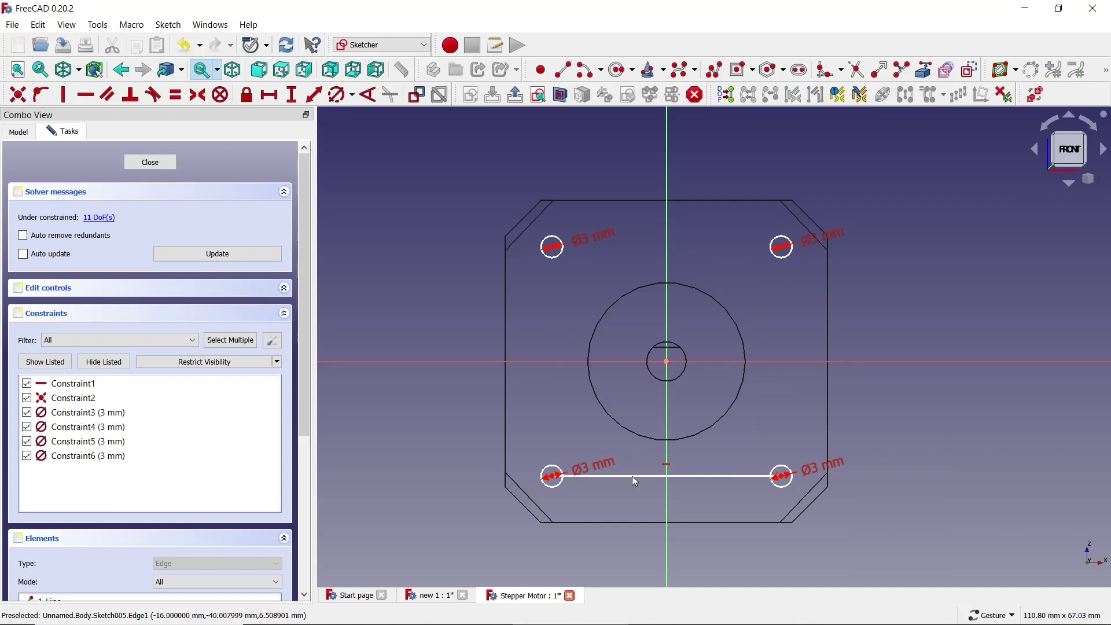
click(633, 476)
key(Delete)
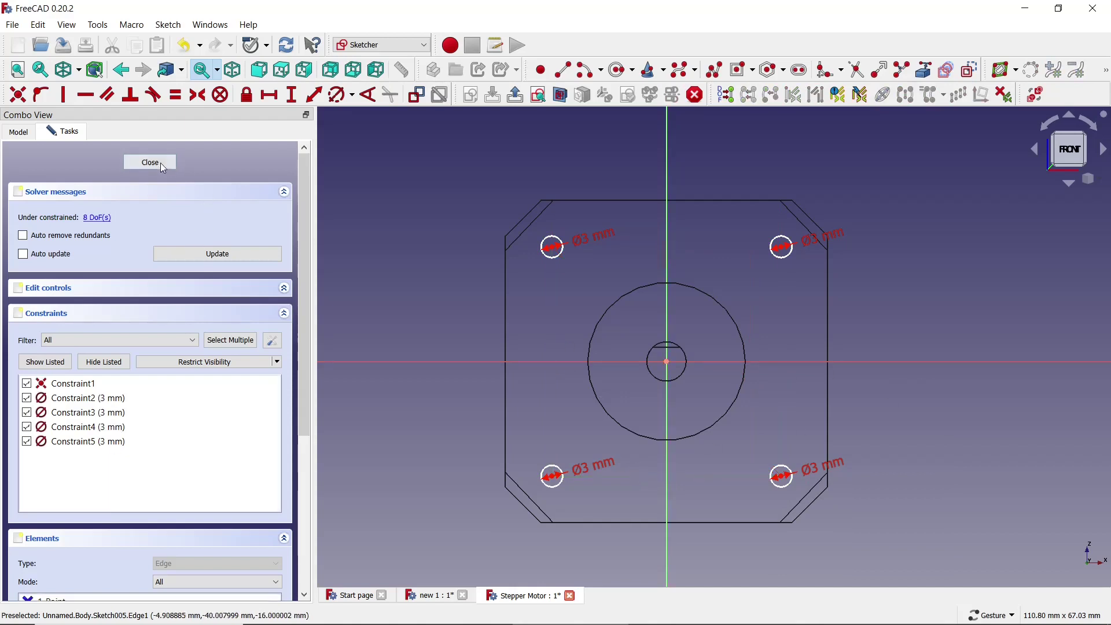
click(158, 162)
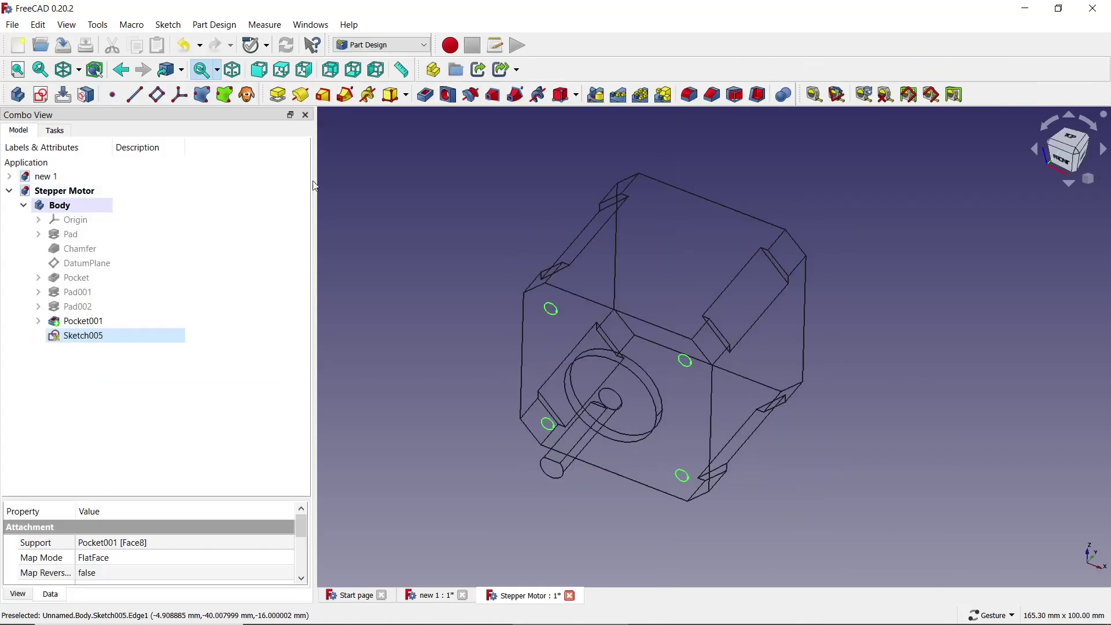
Step: Return to shaded display and pocket the four mounting holes 10 mm deep as Pocket002
click(66, 25)
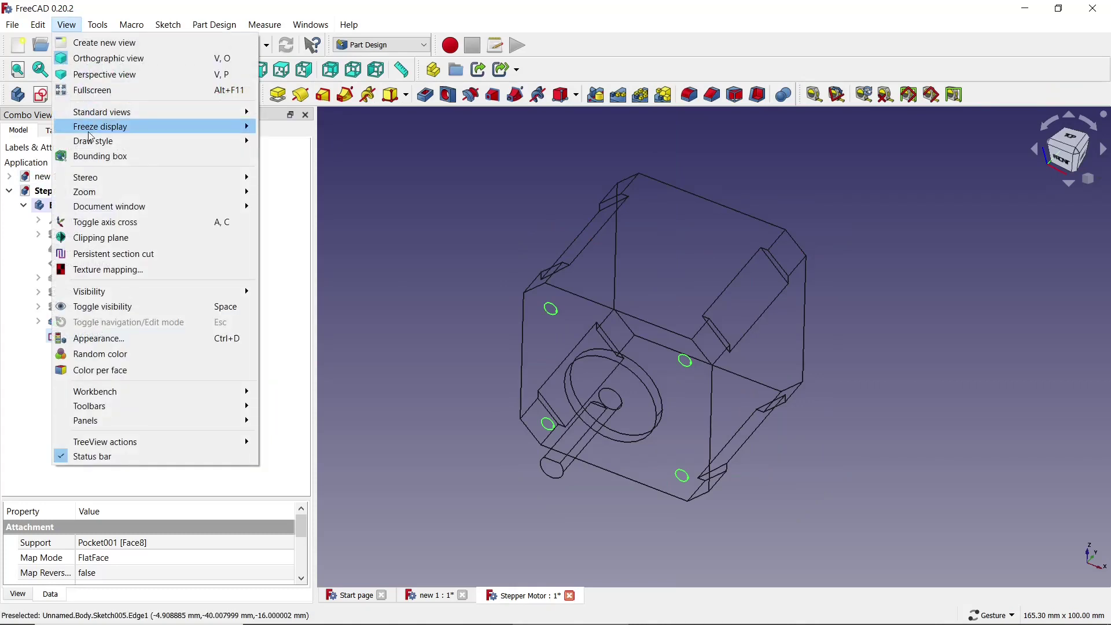
click(296, 236)
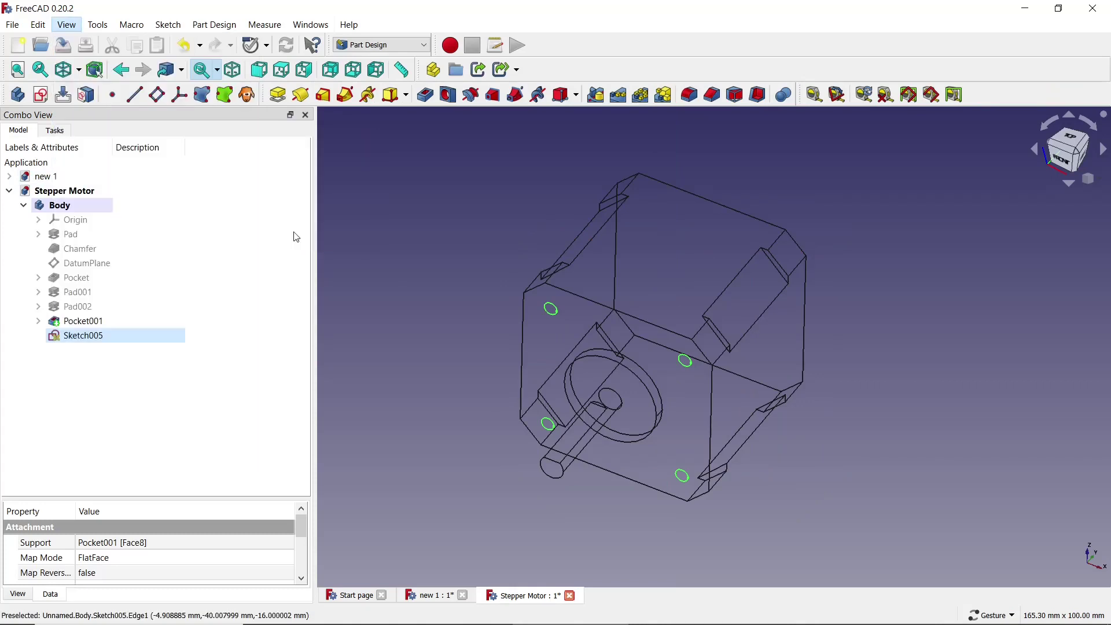
click(435, 97)
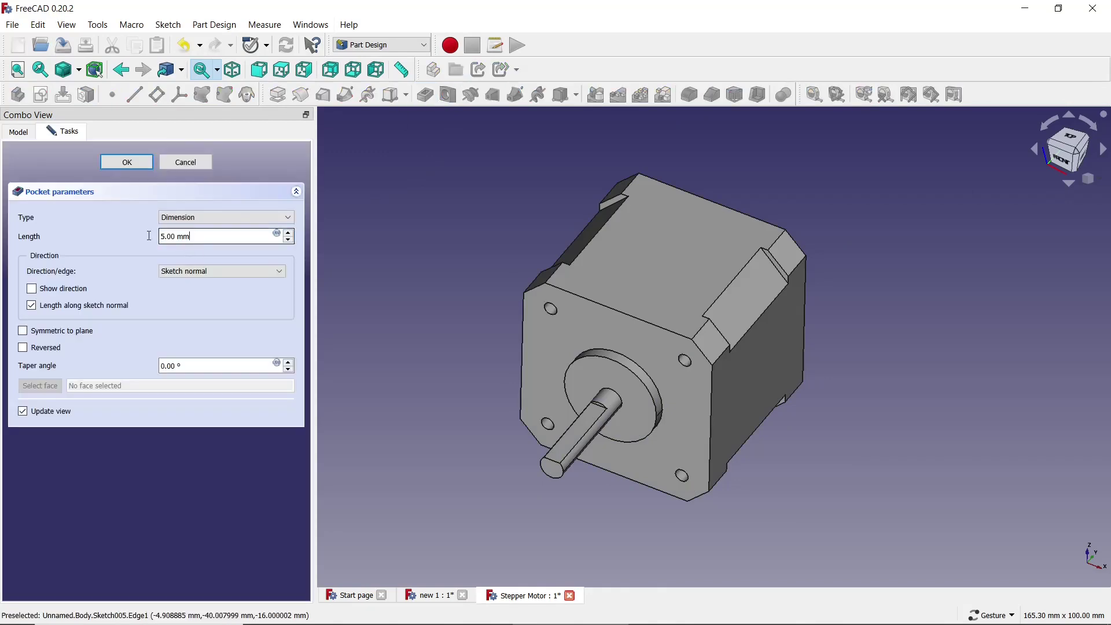
key(ctrl+a)
text(10 mm)
click(127, 163)
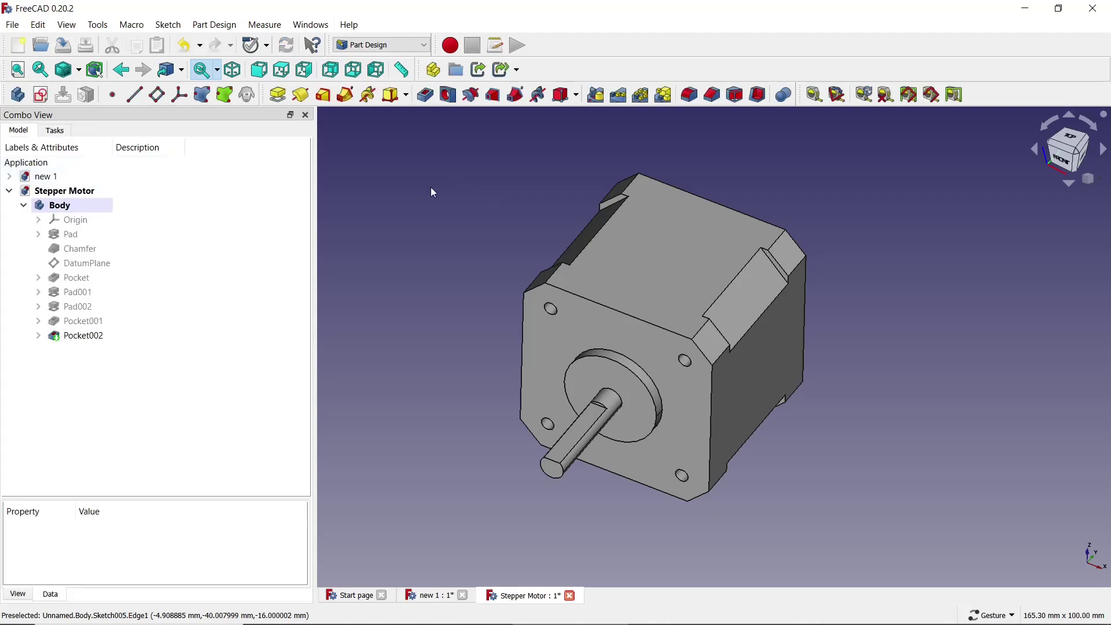
scroll(628, 268, down, 2)
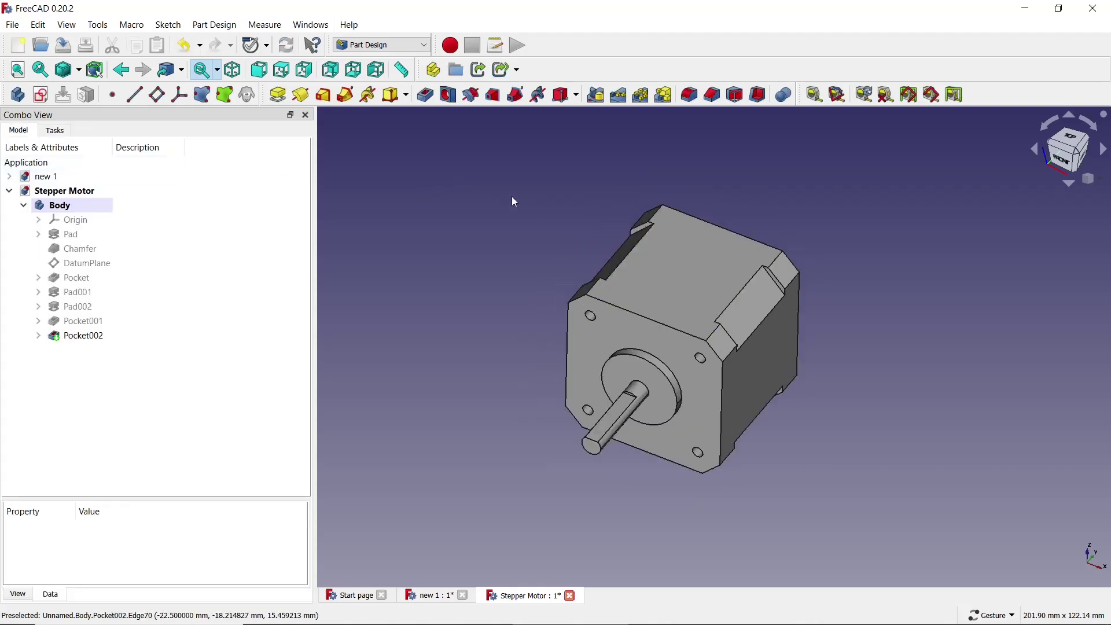
Step: Save, then sketch on the motor's top face with a centred rectangle at the origin
key(ctrl+s)
click(706, 290)
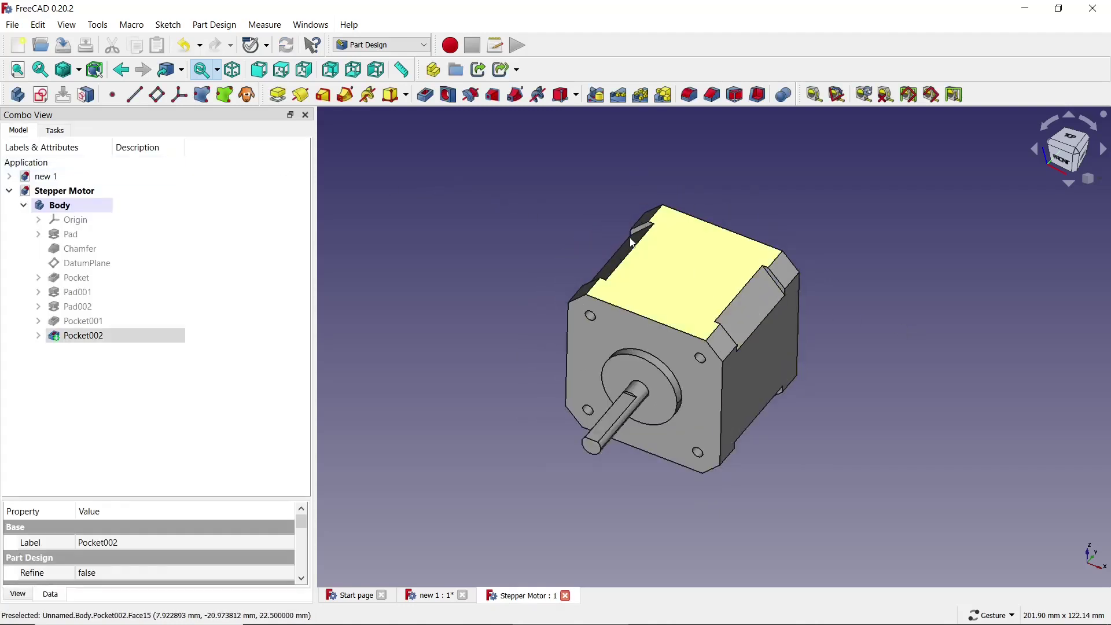
click(40, 94)
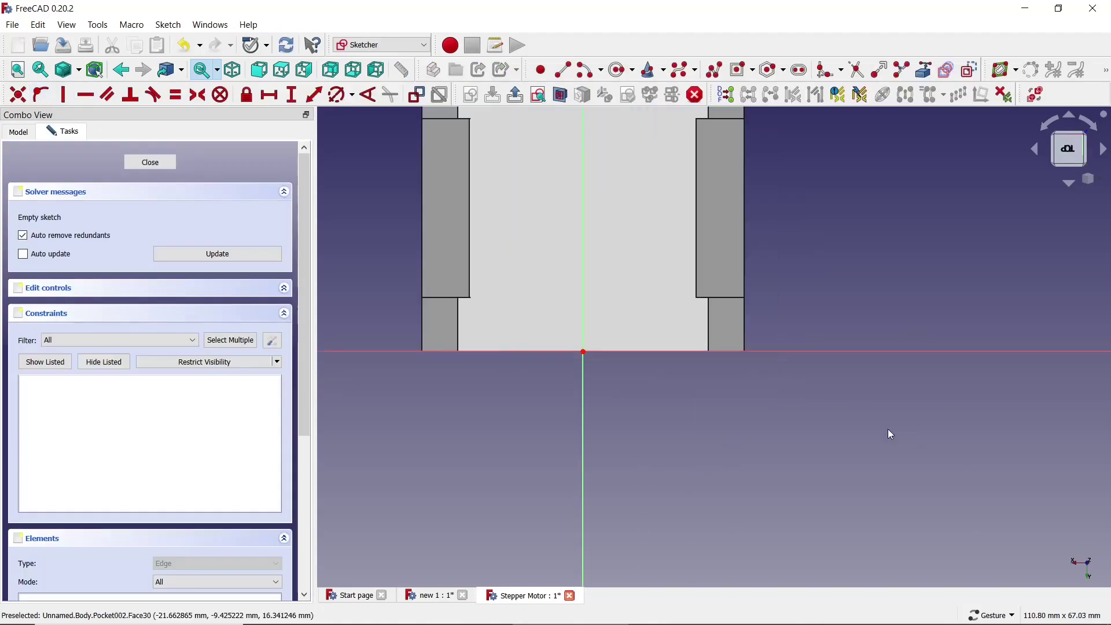
scroll(577, 243, up, 2)
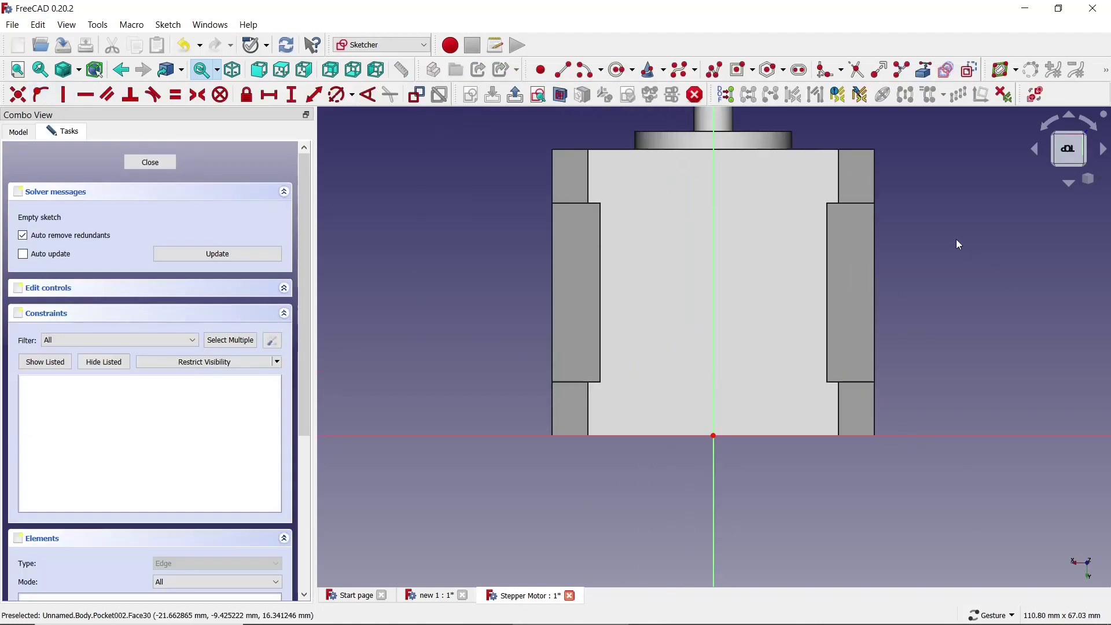
click(746, 72)
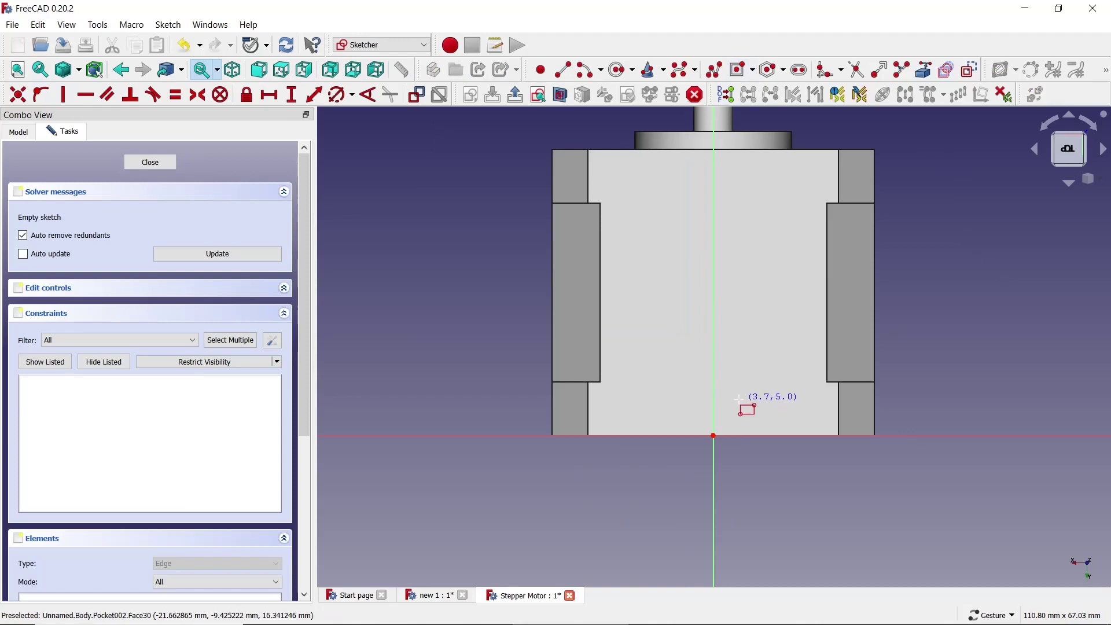
click(714, 437)
click(625, 462)
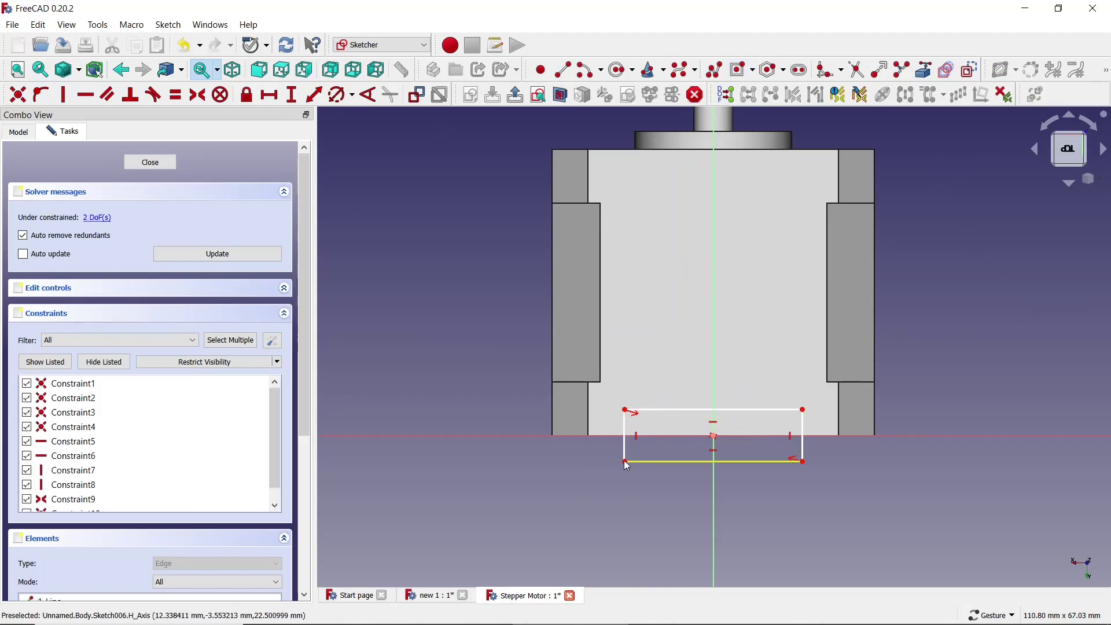
Step: Link the top face's edge into the sketch as external geometry
click(619, 436)
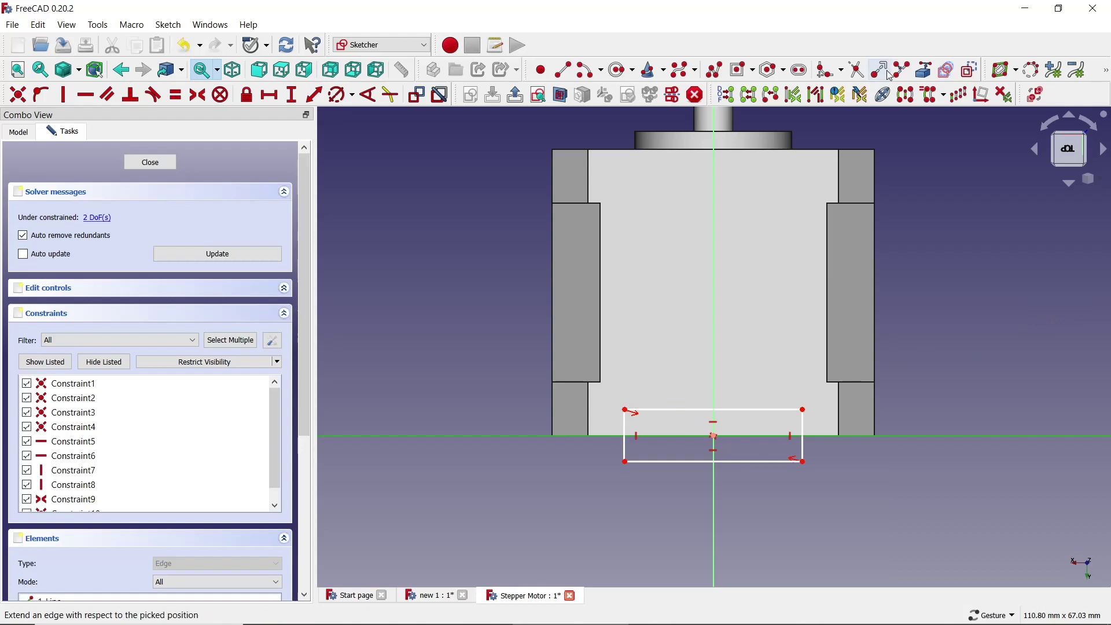
click(923, 73)
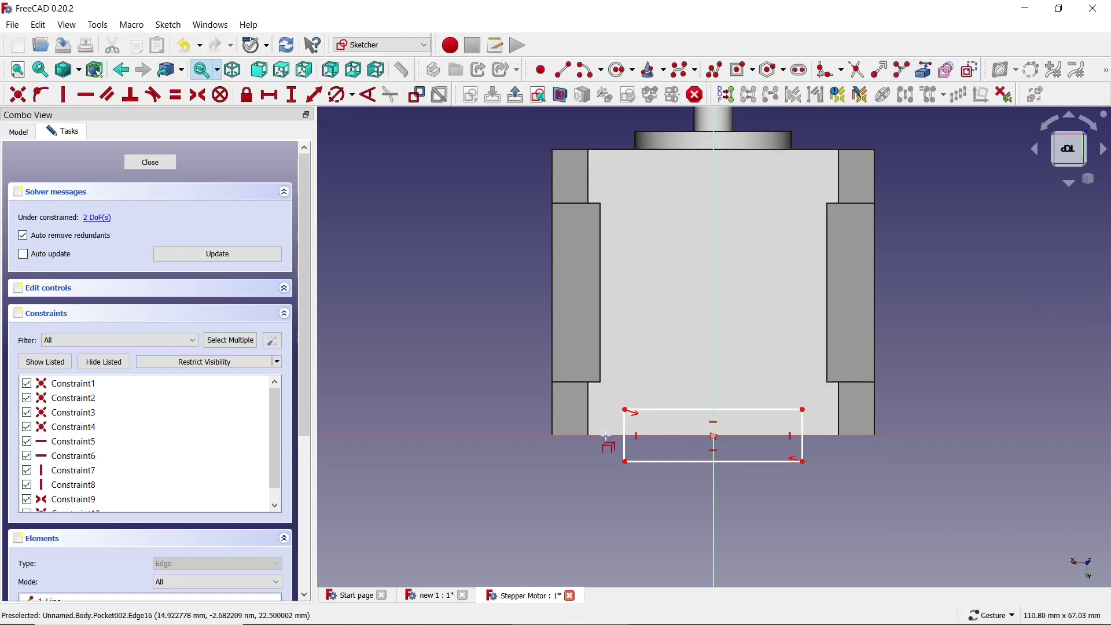
click(606, 435)
right_click(606, 456)
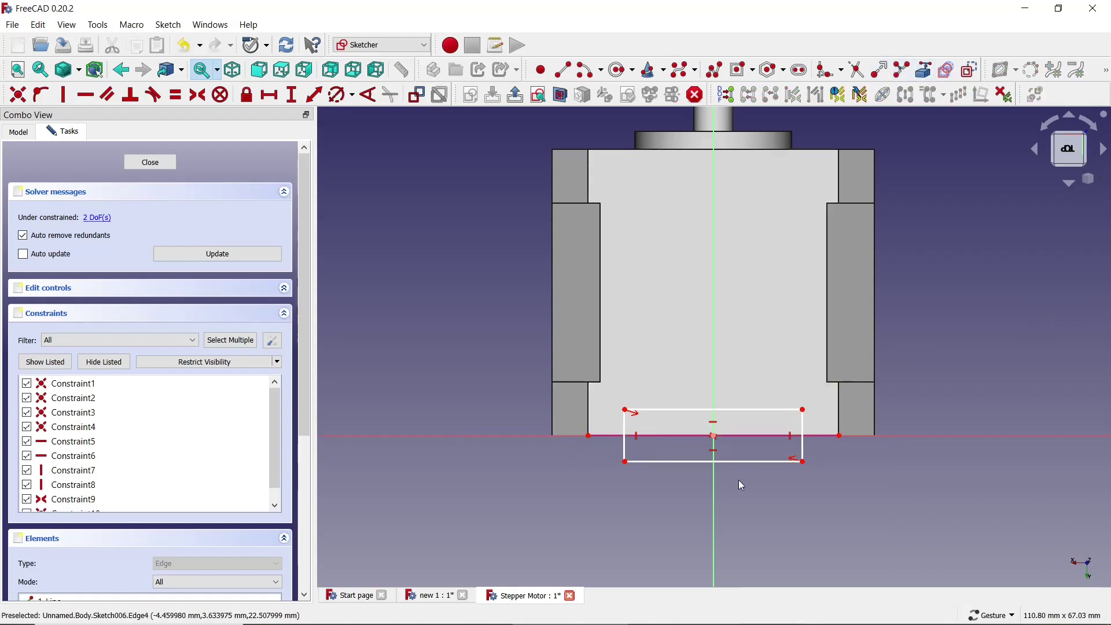
scroll(739, 481, up, 2)
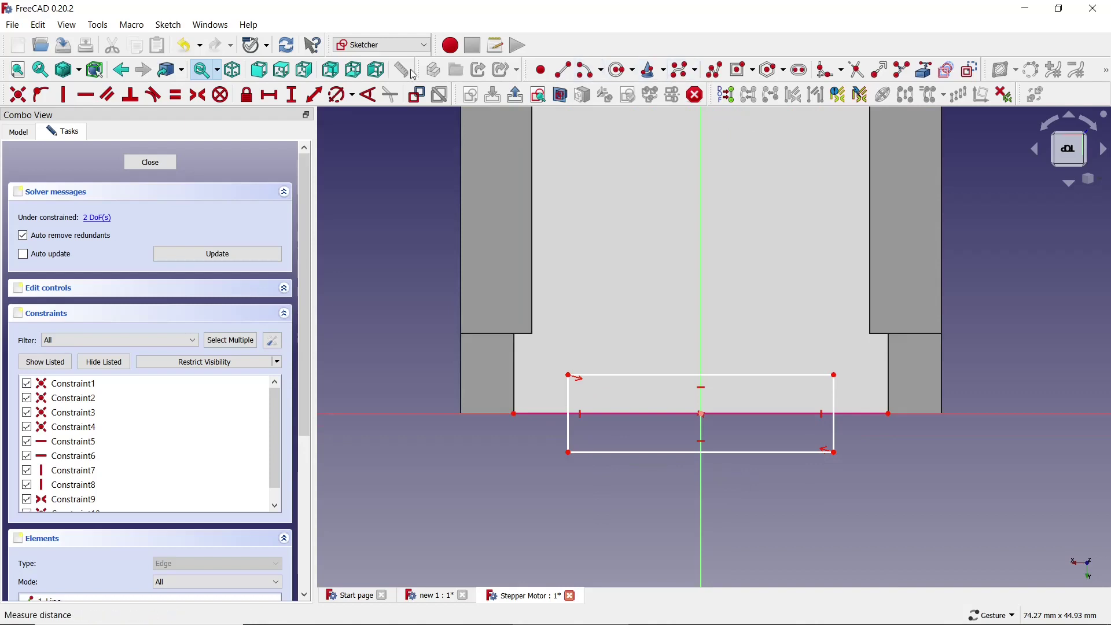
Step: Constrain the rectangle to 6 mm tall and 18 mm wide
click(292, 94)
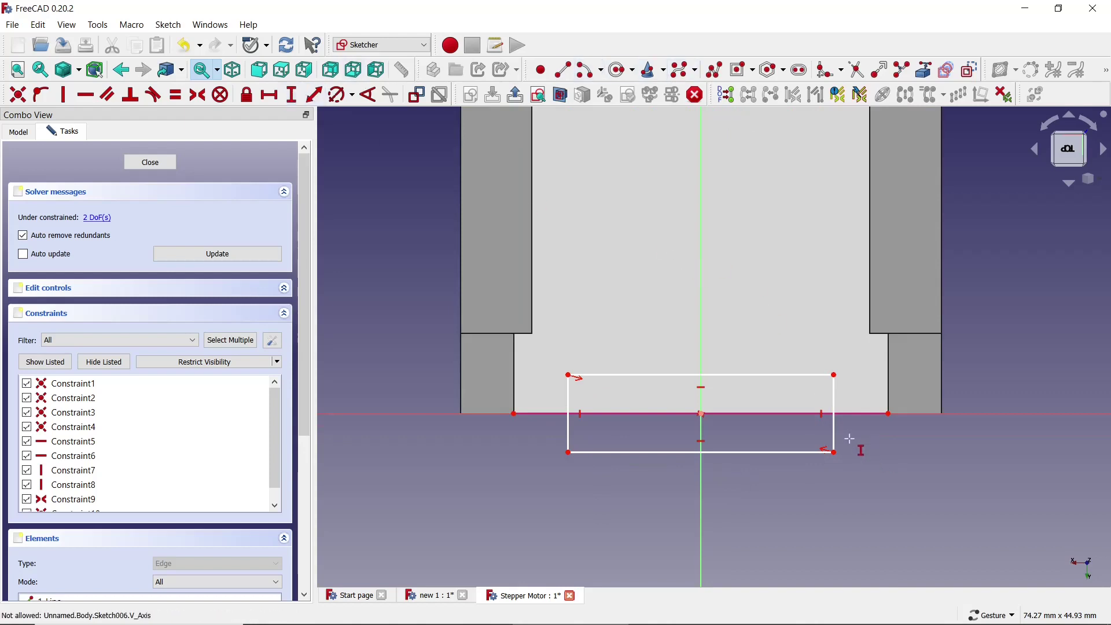
click(834, 419)
text(6)
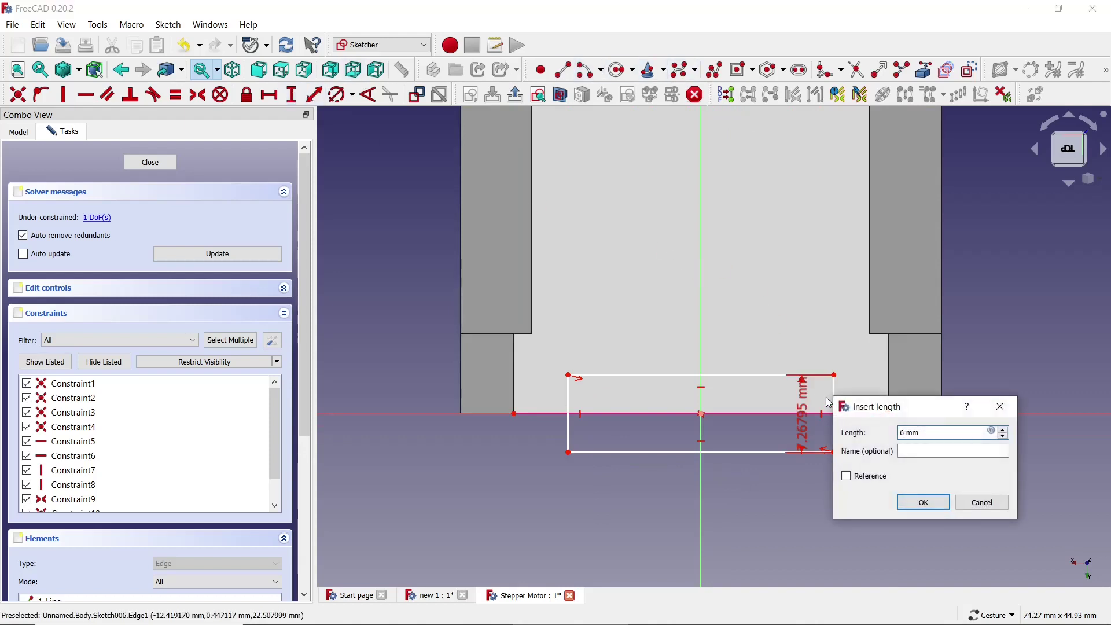
key(Return)
click(269, 94)
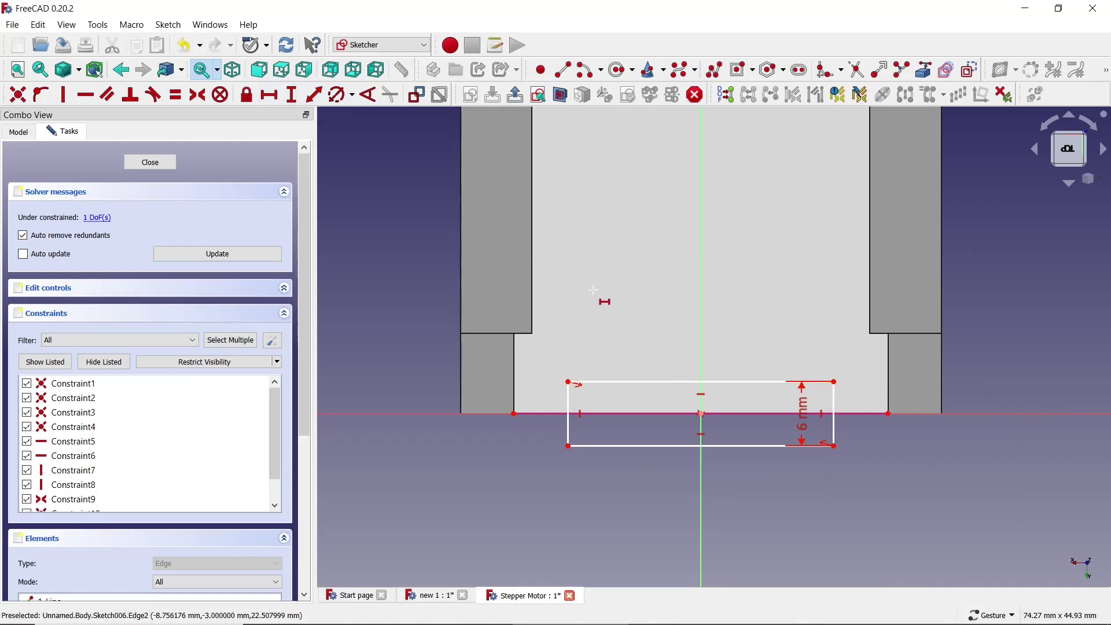
click(680, 382)
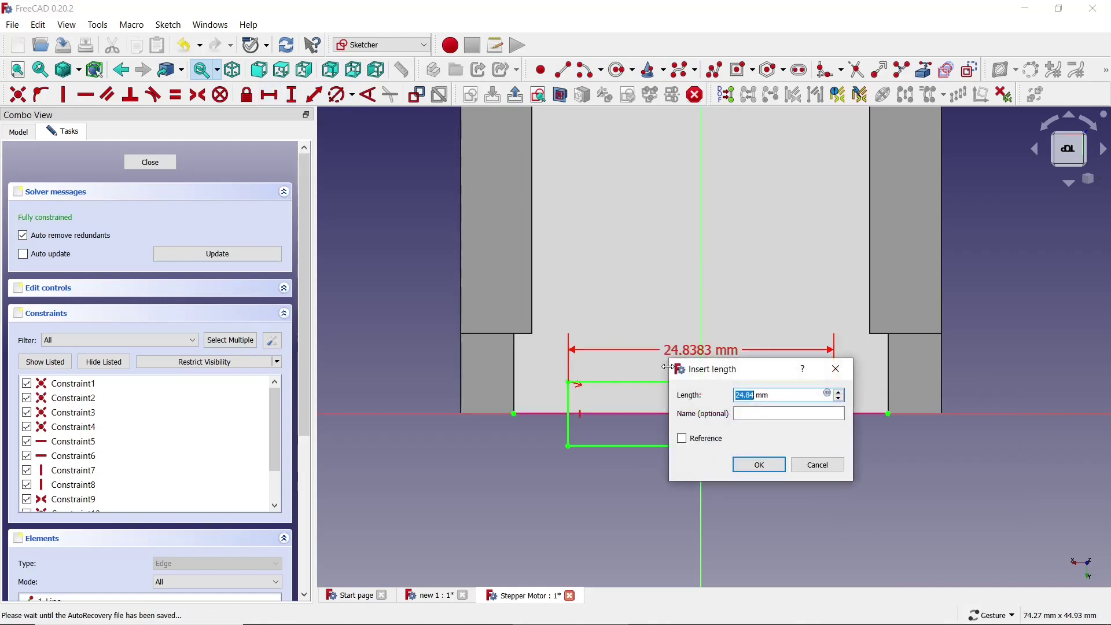
key(Return)
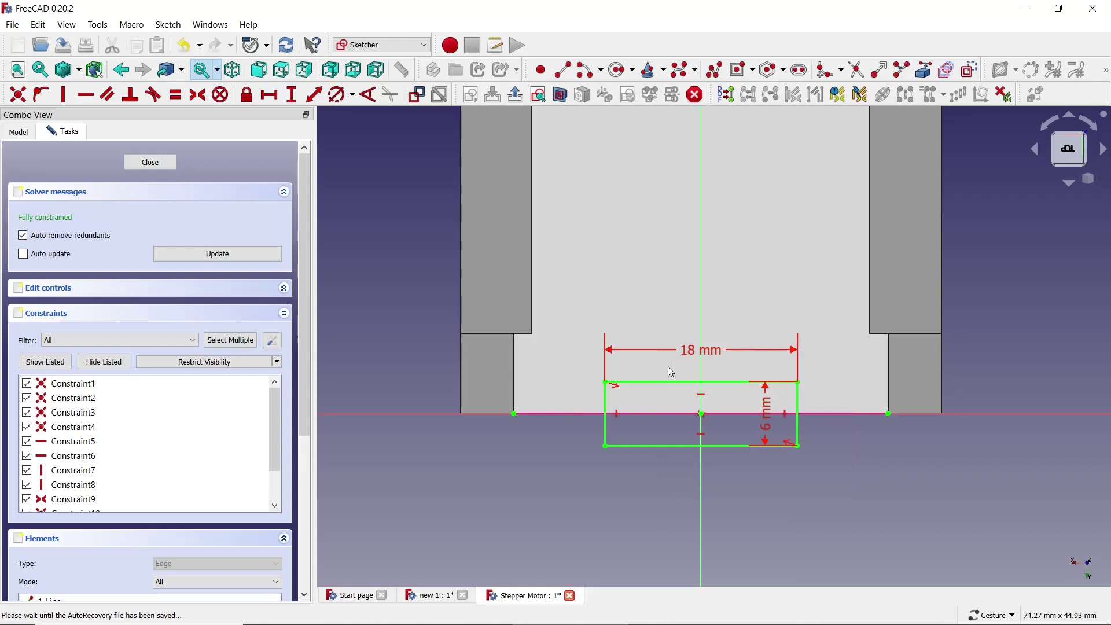
Step: Trim the rectangle below the face edge and delete the linked edge segments
click(869, 76)
click(606, 432)
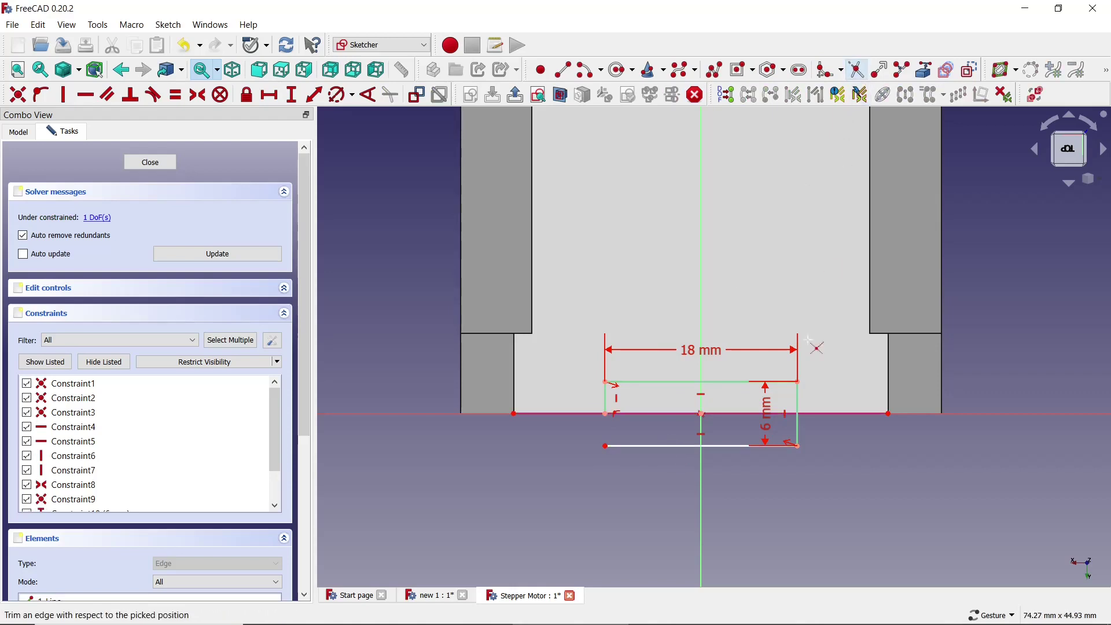
click(752, 445)
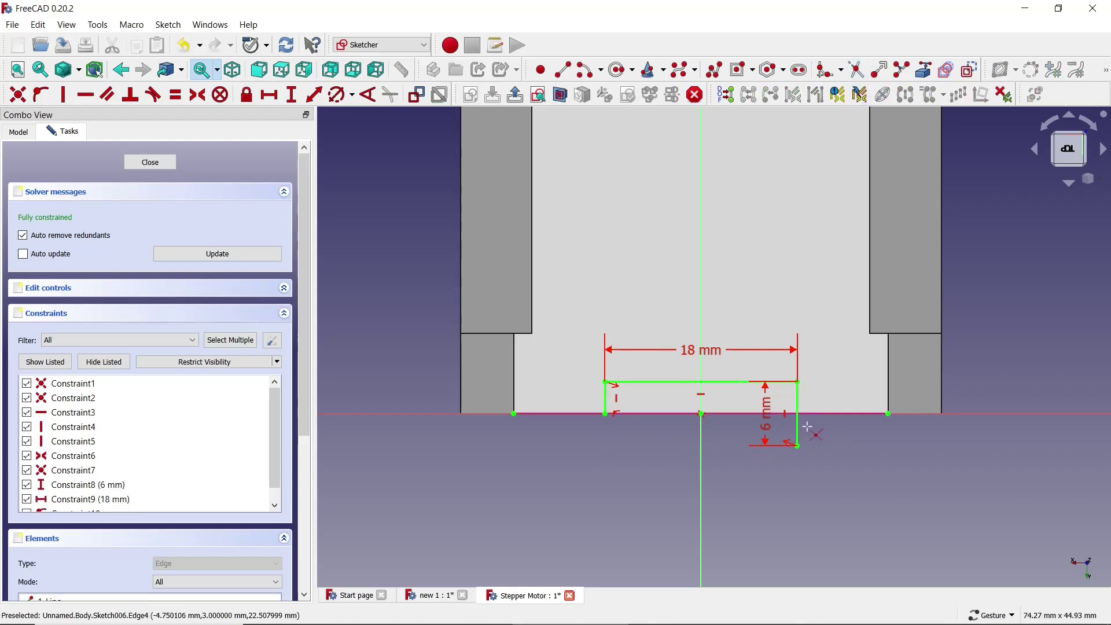
click(797, 425)
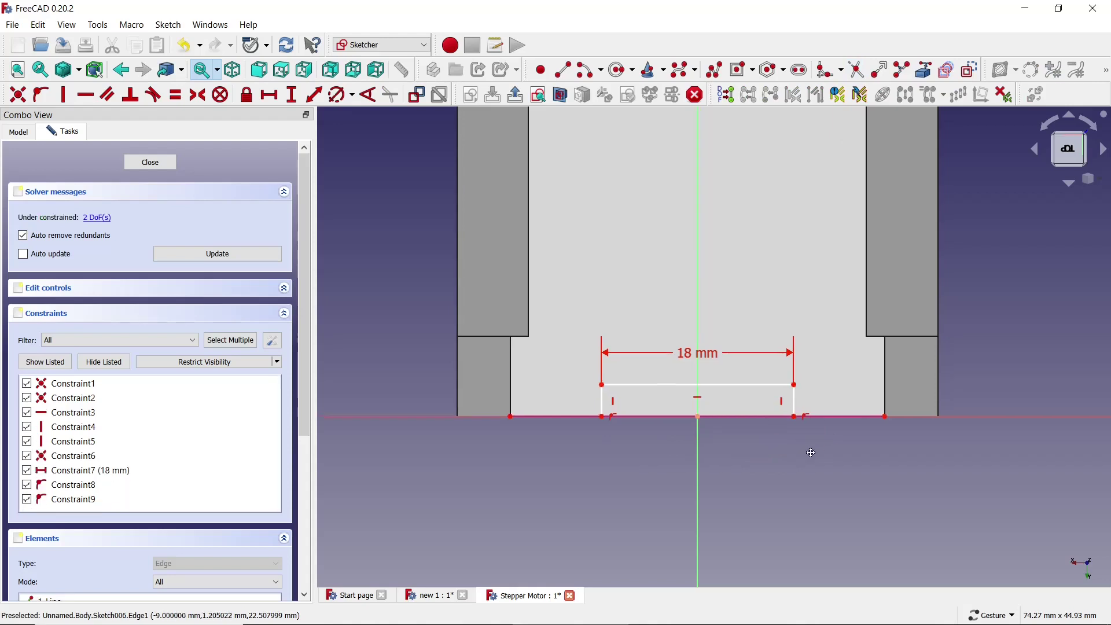
right_click(862, 437)
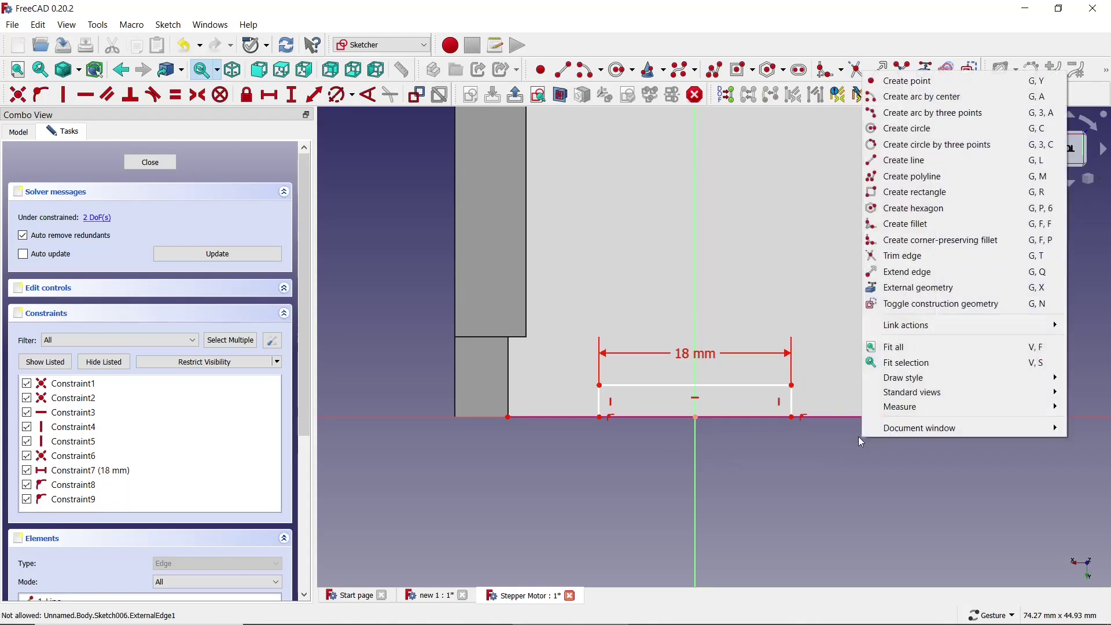
click(876, 443)
click(850, 417)
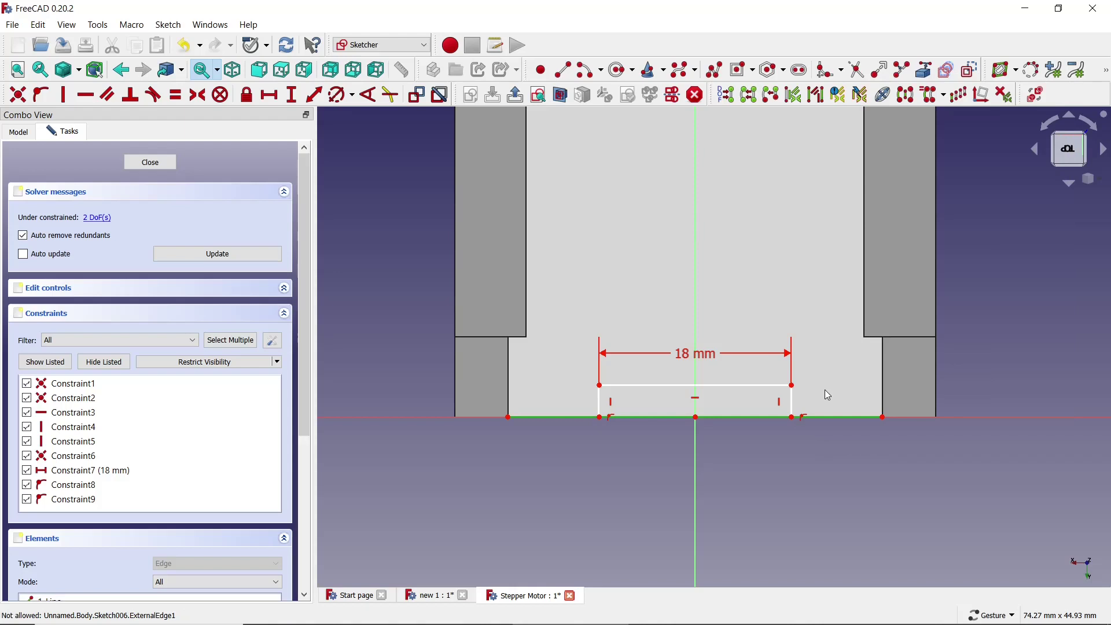
key(Delete)
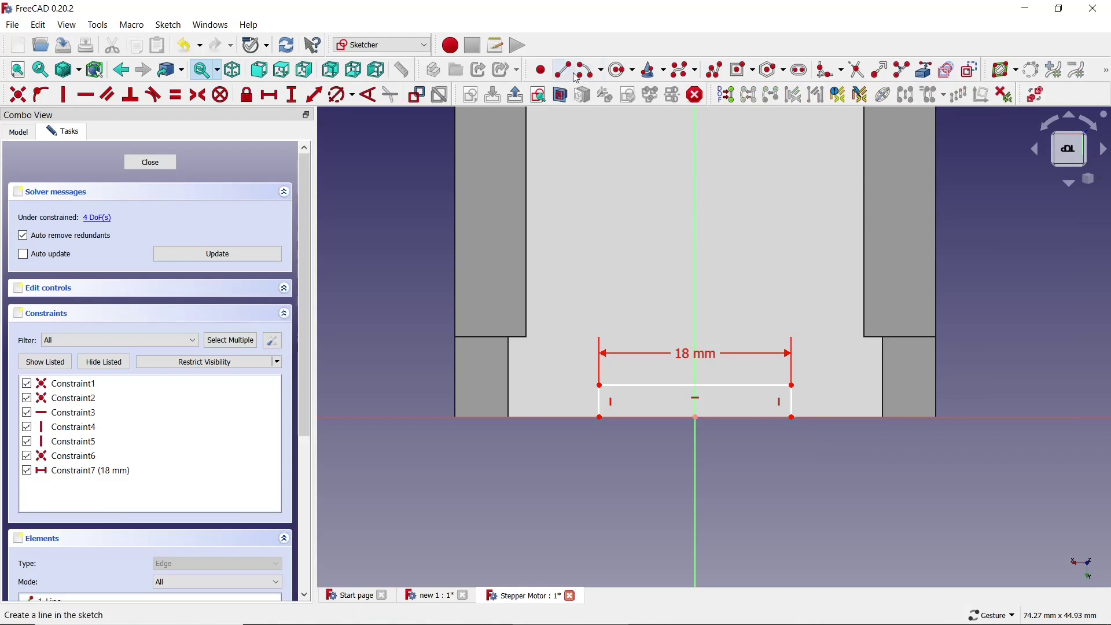
Step: Redraw the rectangle's bottom line along the face edge and finish the sketch
click(563, 70)
click(599, 417)
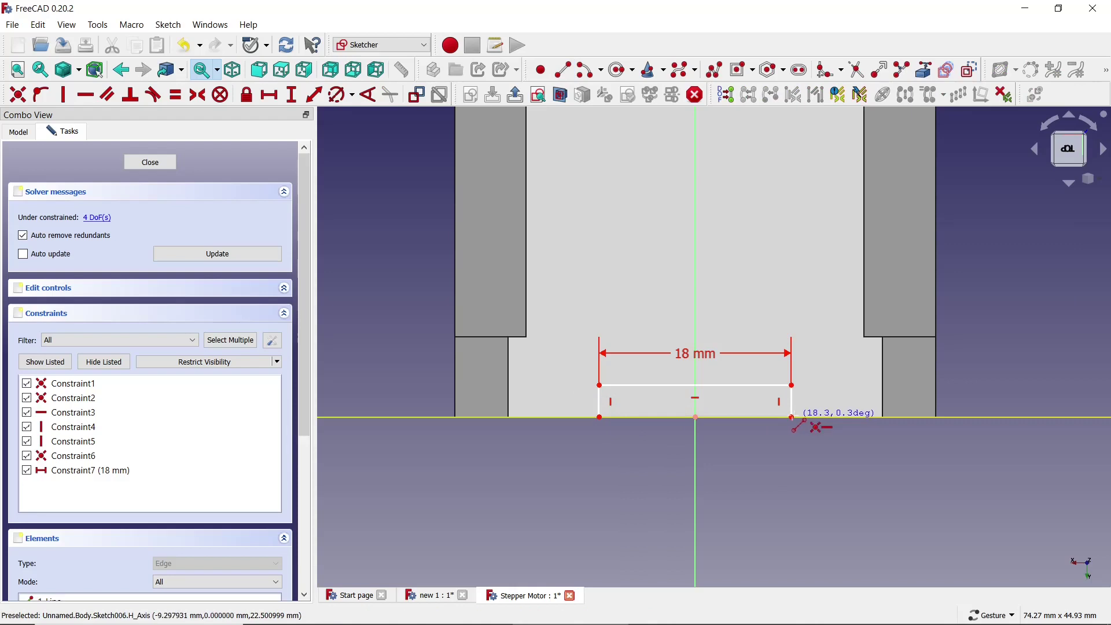
click(791, 417)
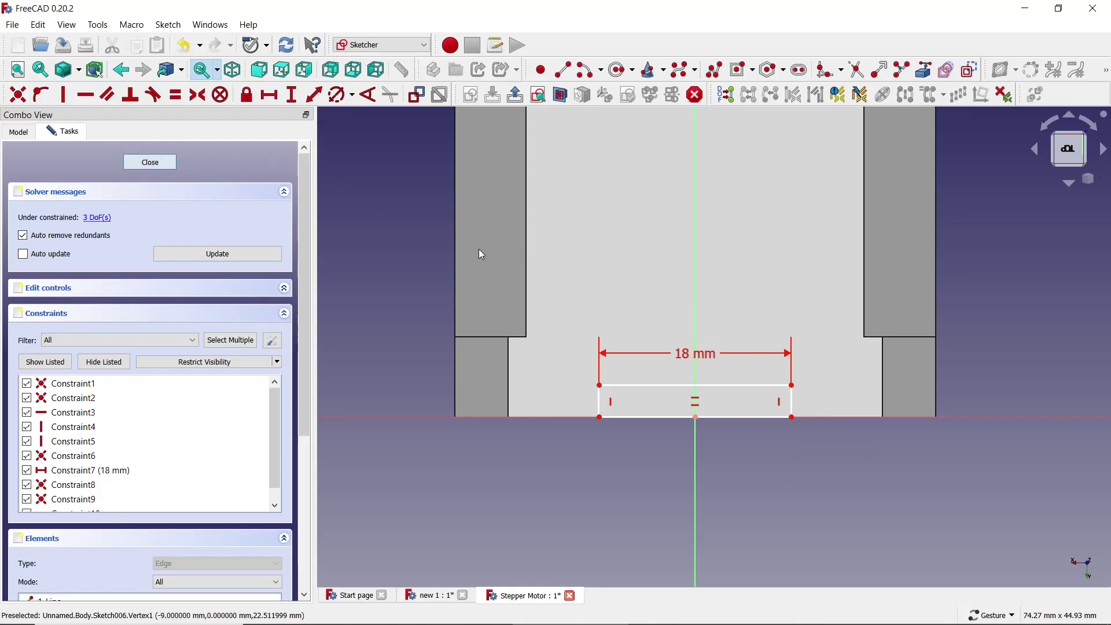
key(Escape)
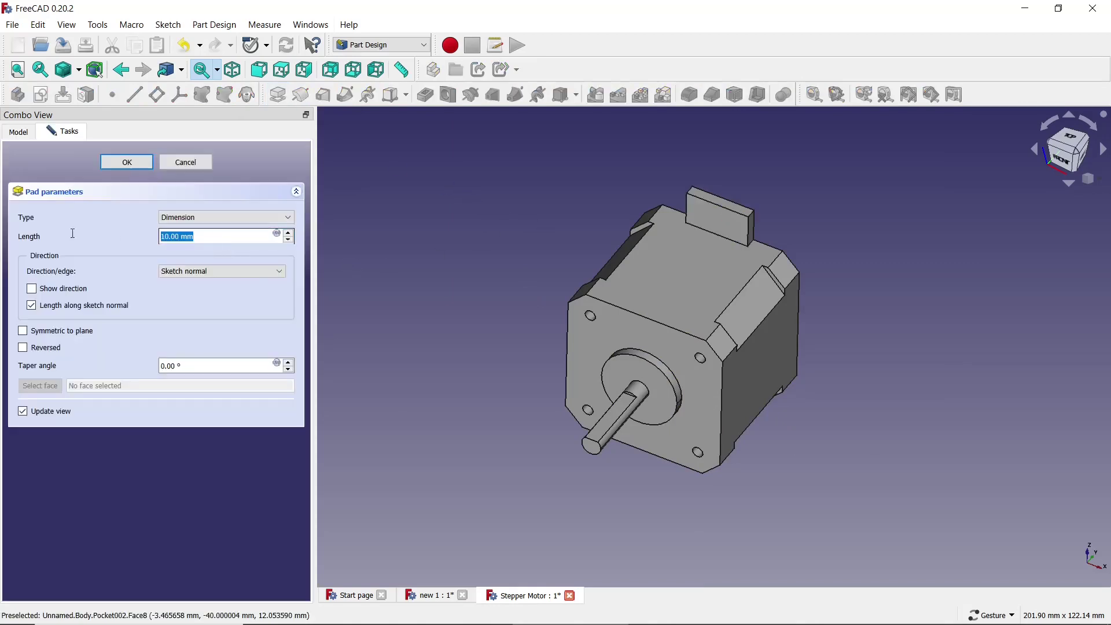
Step: Pad the top-face rectangle 5 mm as Pad003
text(5)
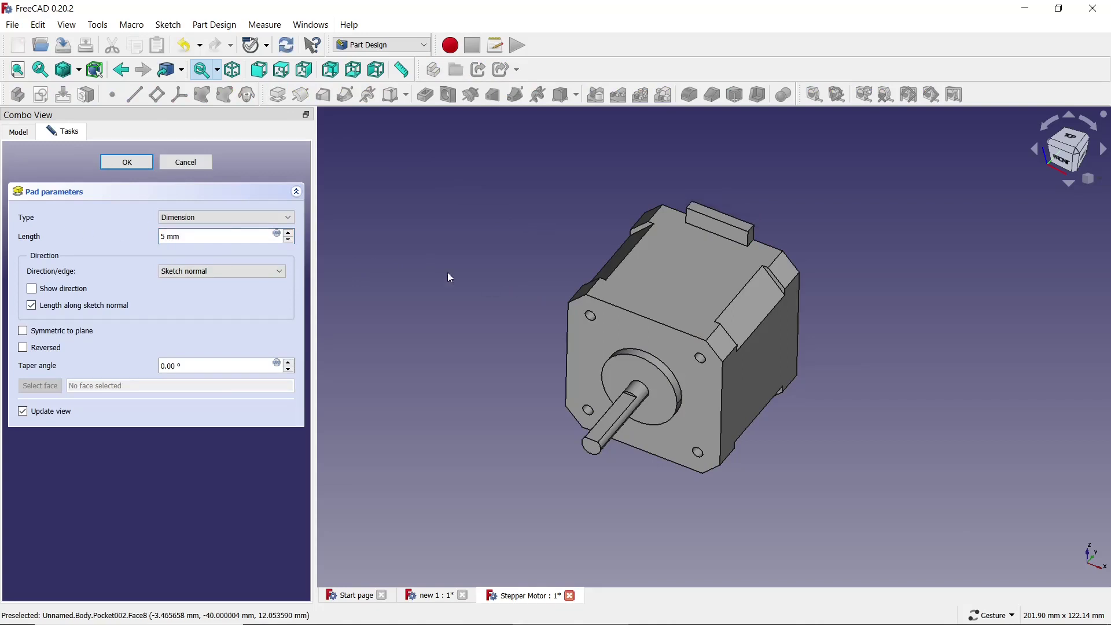
click(144, 166)
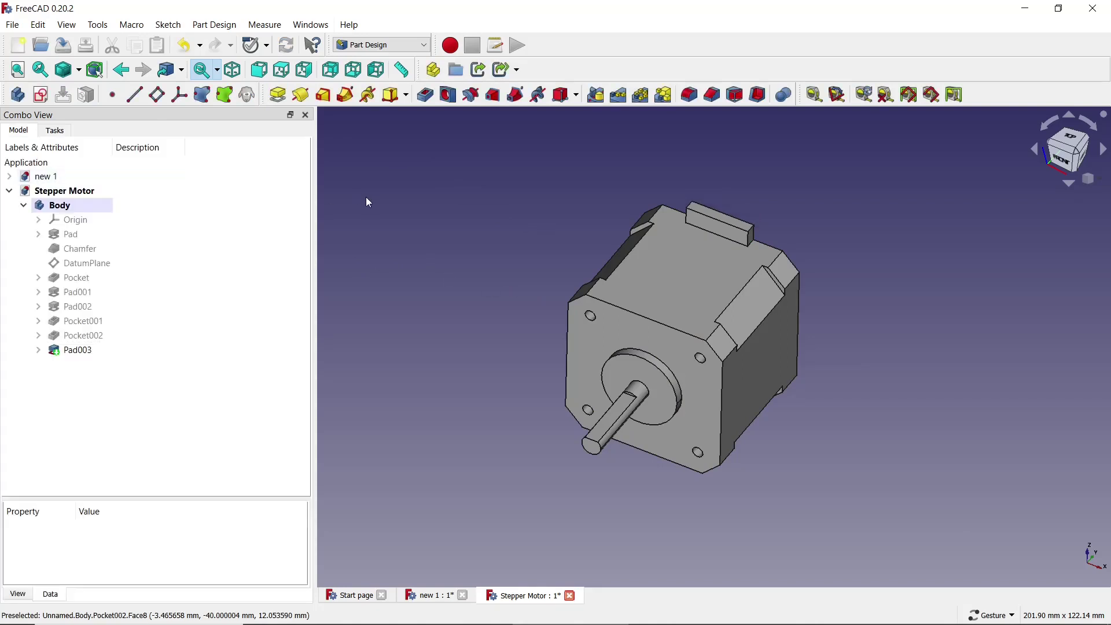
Step: Start a sketch on the top face and link the block's top edge as external geometry
click(626, 291)
click(41, 94)
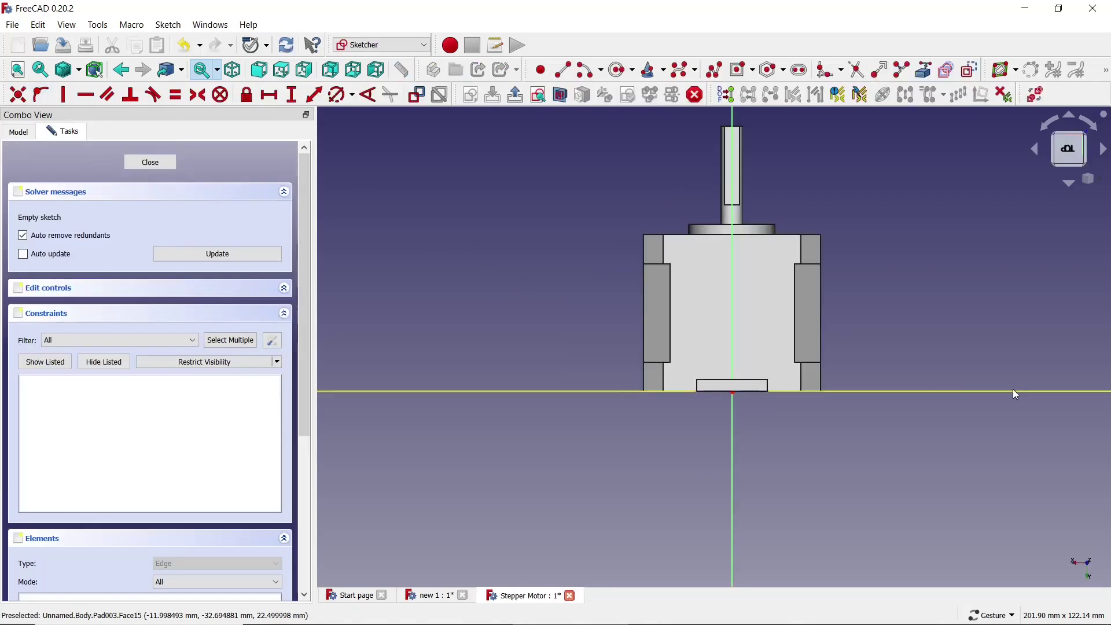
scroll(571, 346, up, 5)
scroll(519, 340, down, 2)
scroll(520, 342, up, 3)
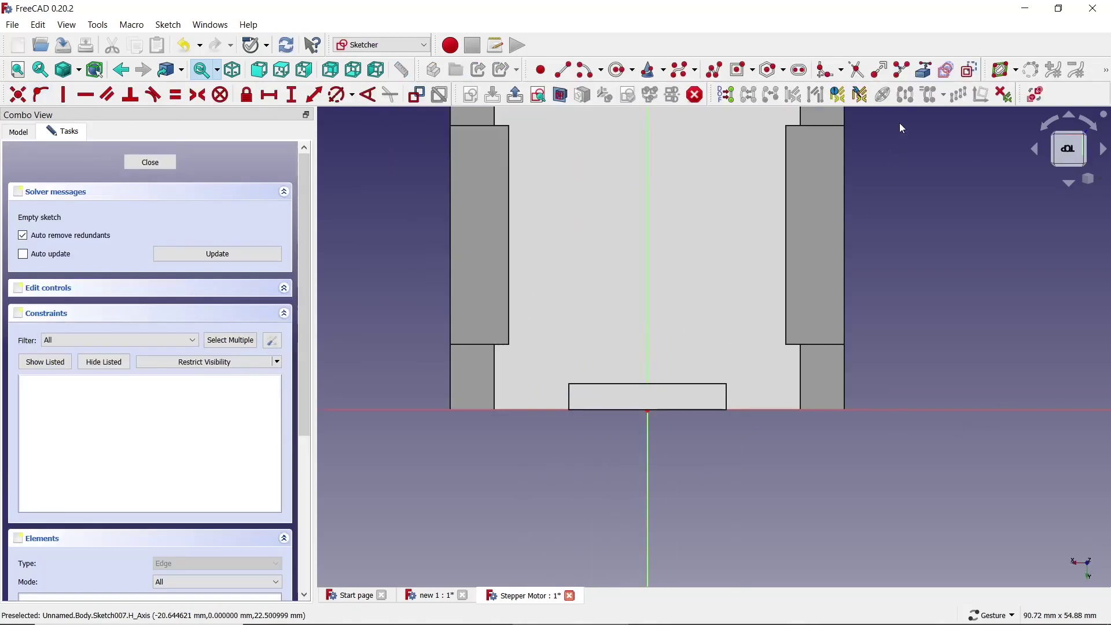
click(924, 69)
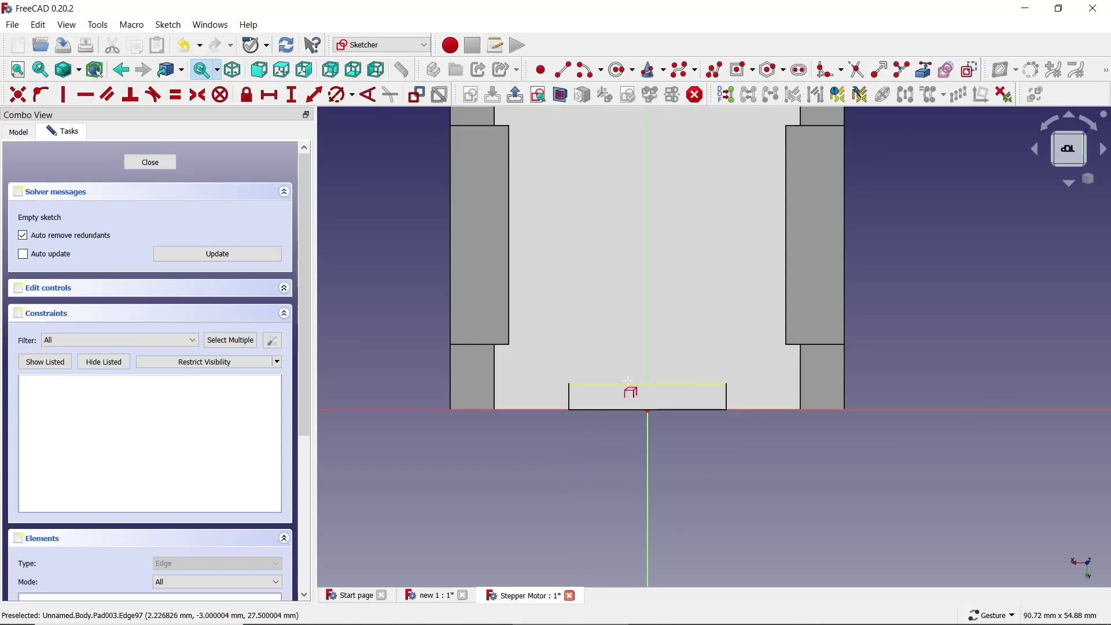
click(628, 382)
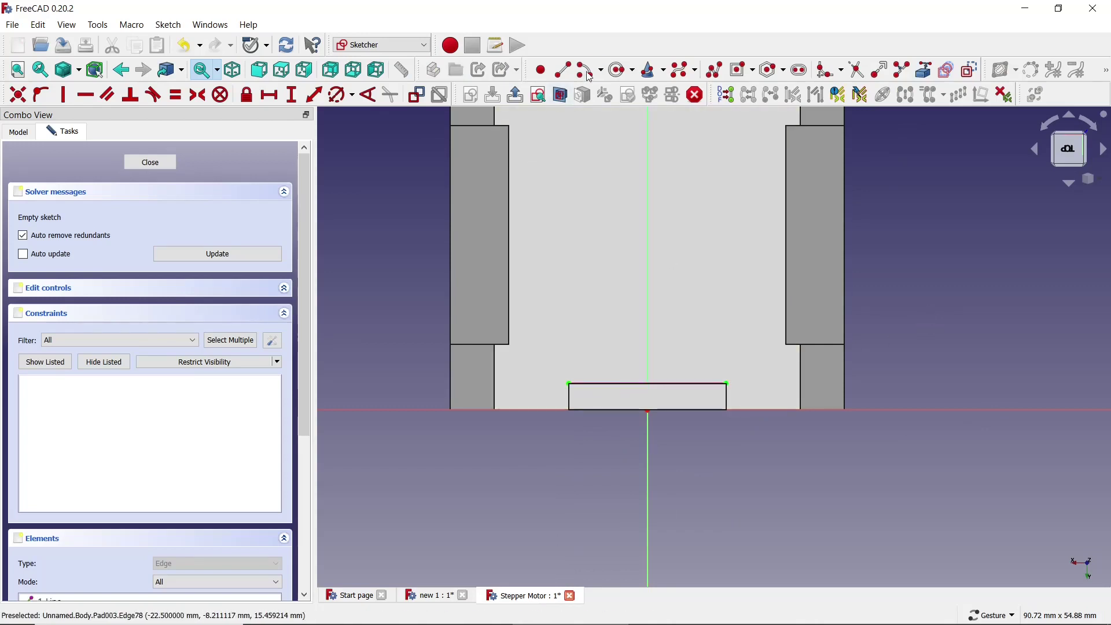
Step: Draw a plain rectangle with its corner resting on the block's top edge
click(753, 71)
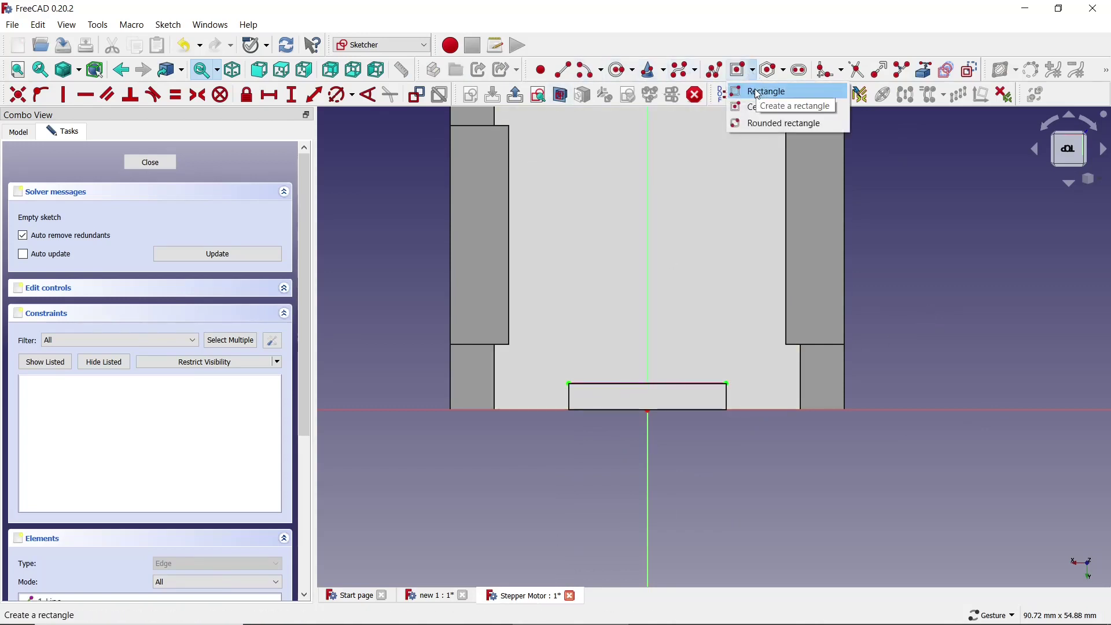
click(763, 89)
scroll(629, 418, up, 1)
scroll(629, 418, up, 1)
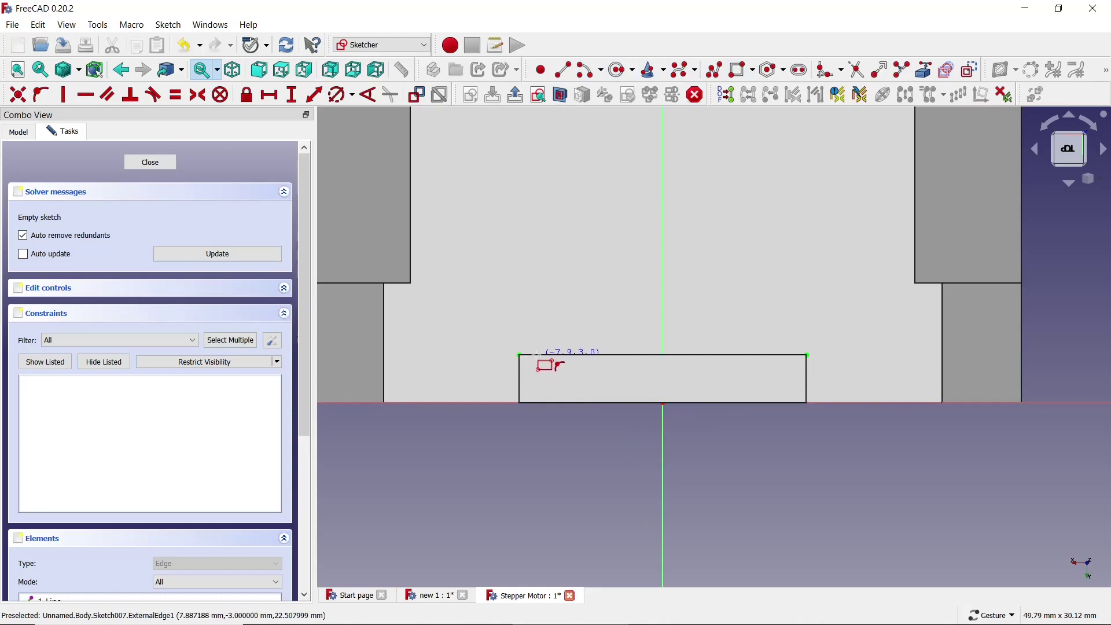
scroll(536, 358, up, 2)
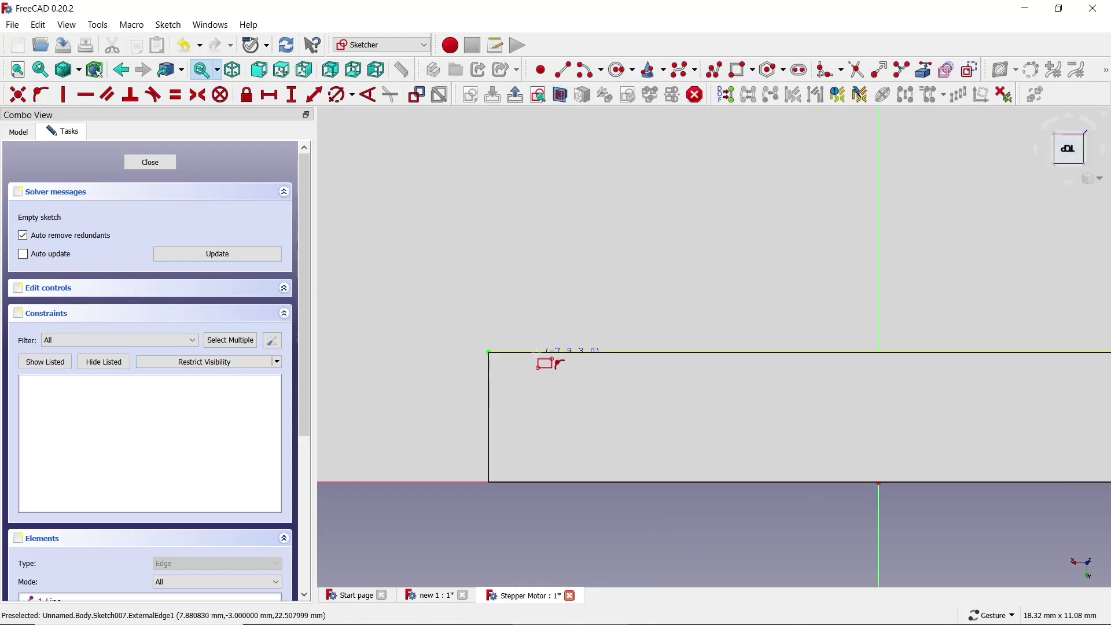
click(535, 352)
scroll(539, 360, down, 3)
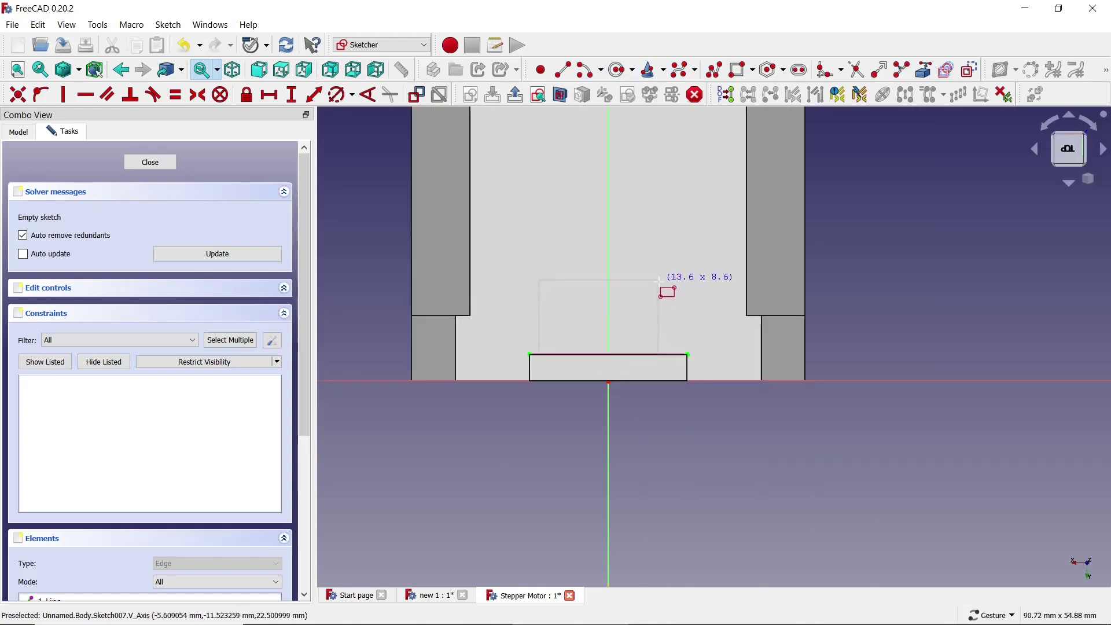
click(681, 302)
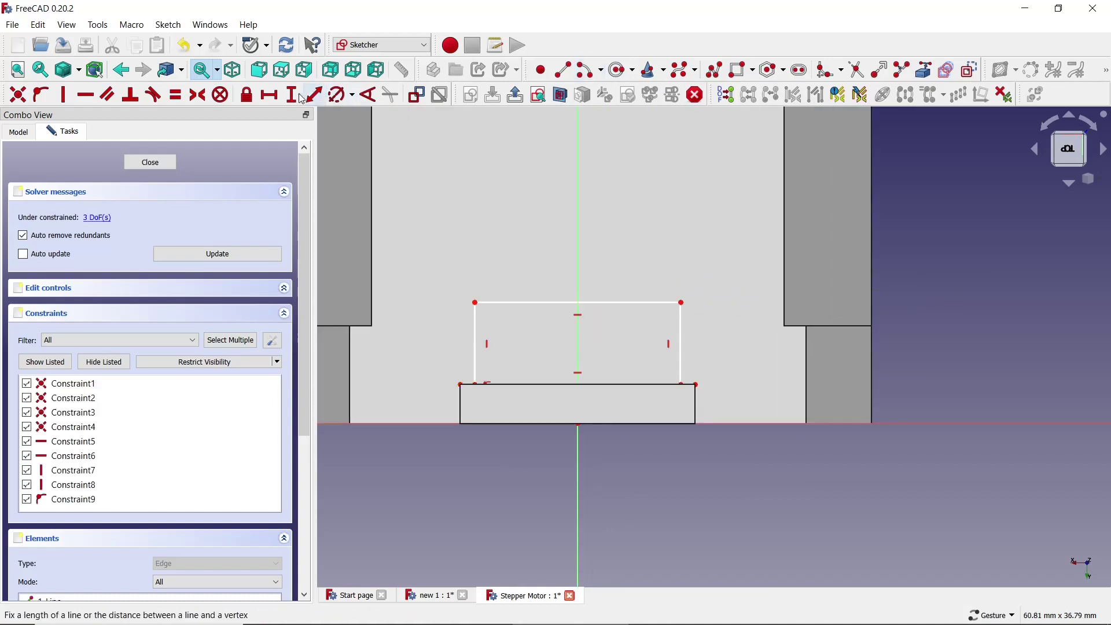
Step: Constrain the rectangle to 16 mm wide and 7 mm tall
click(269, 94)
click(581, 302)
text(16)
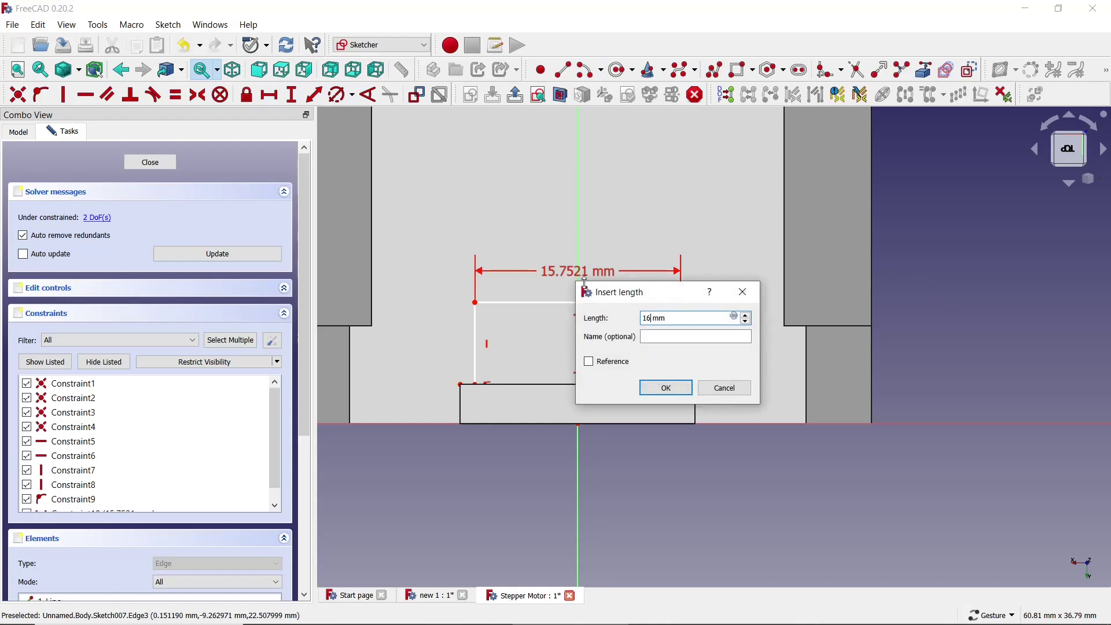
key(Return)
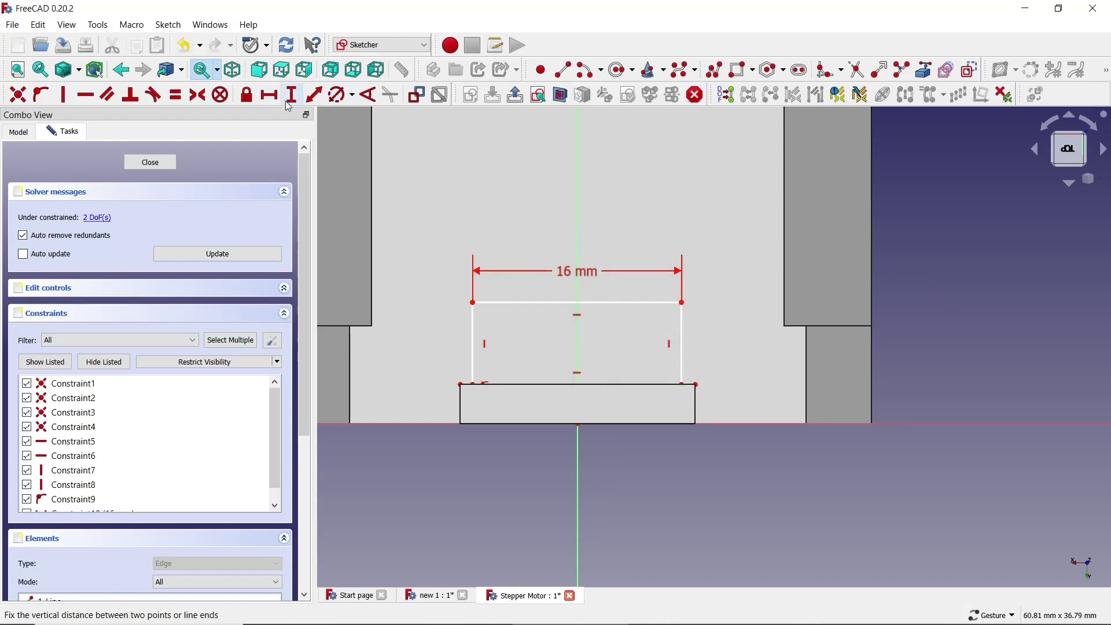
click(292, 94)
click(682, 313)
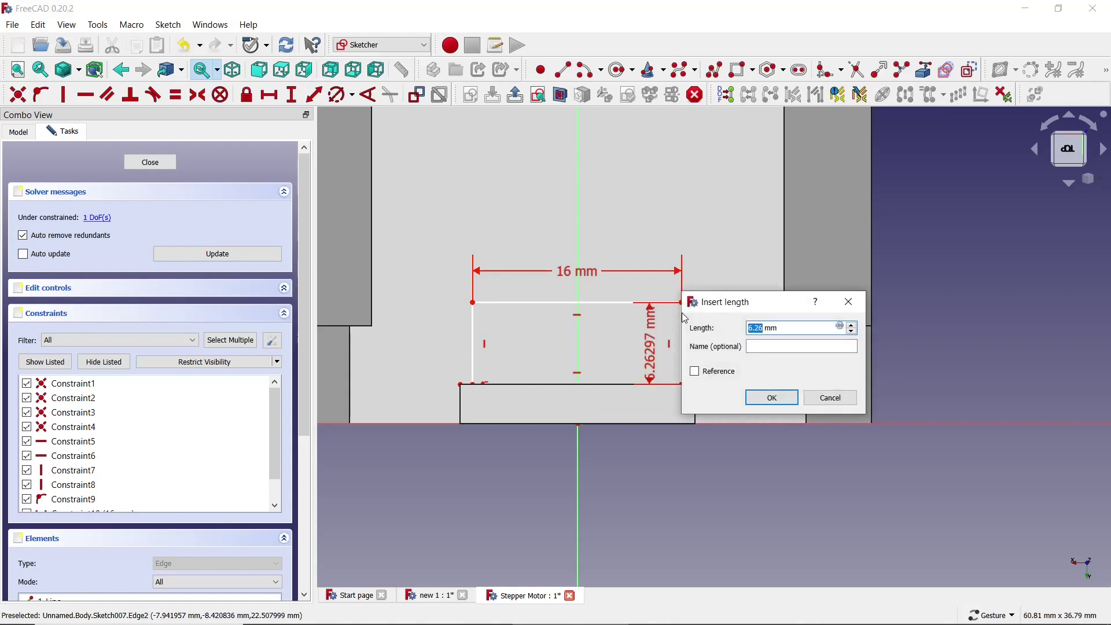
text(7)
key(Return)
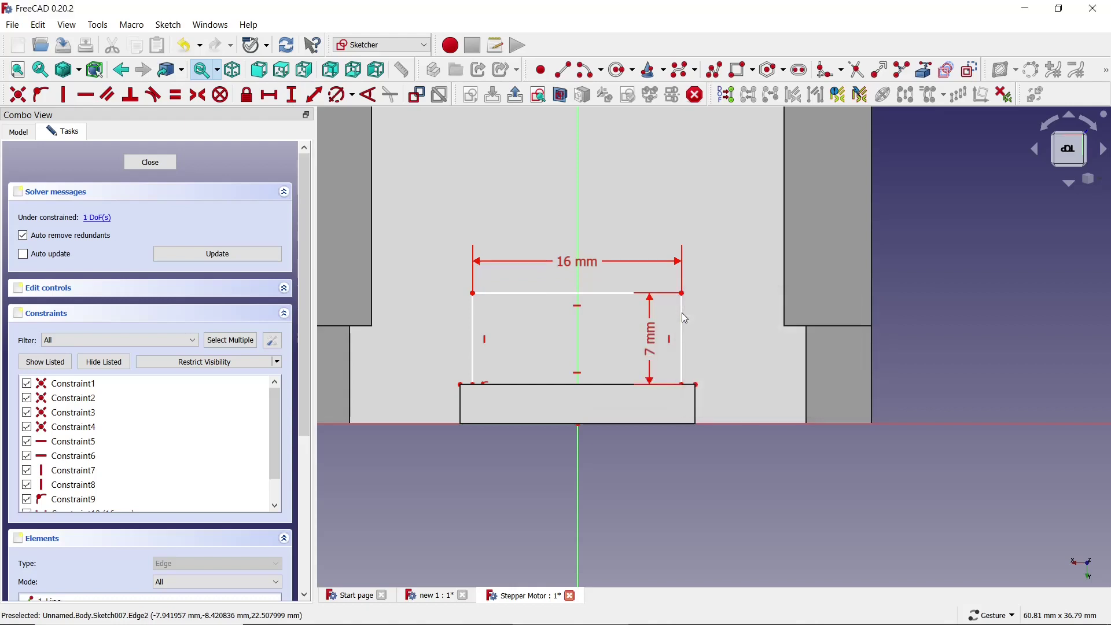
Step: Close the sketch and pad the 16 × 7 mm rectangle 5.5 mm into Pad004
click(128, 161)
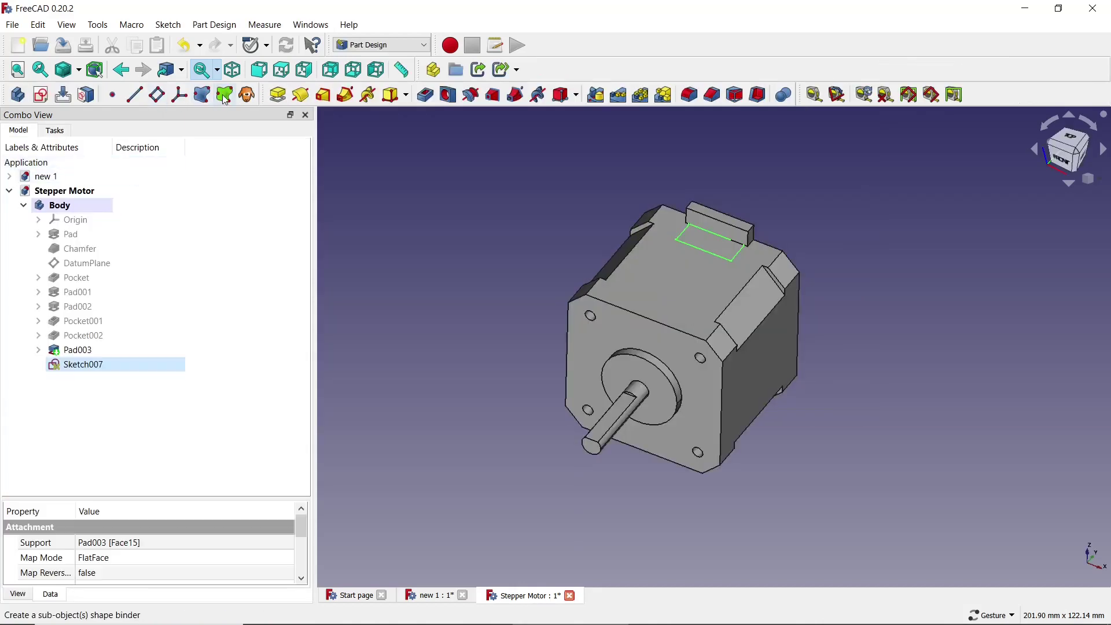
click(276, 97)
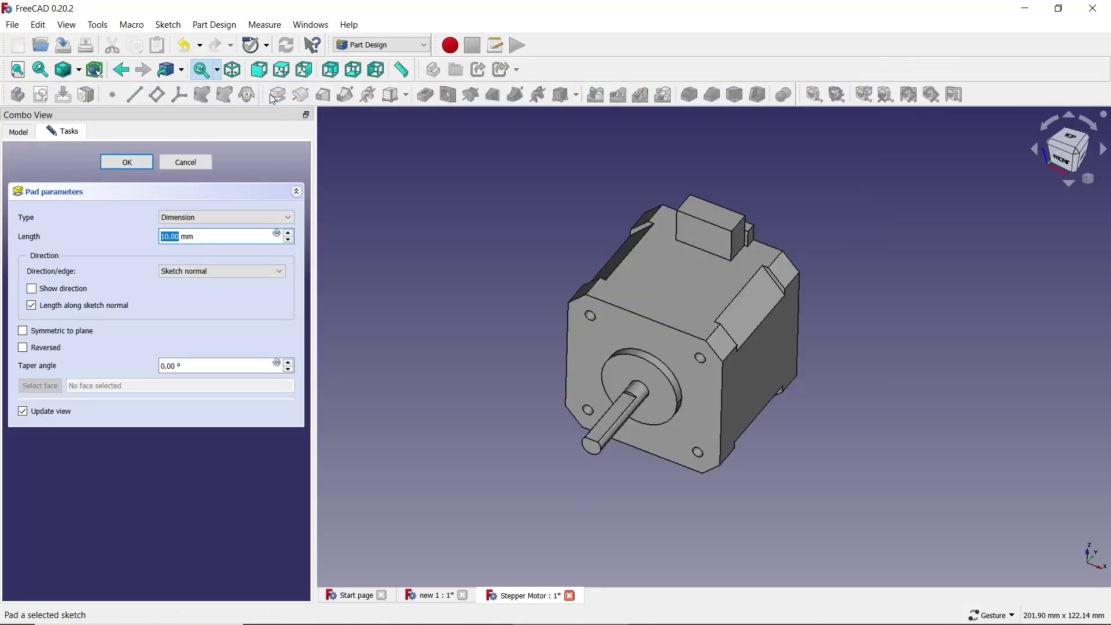
text(5.)
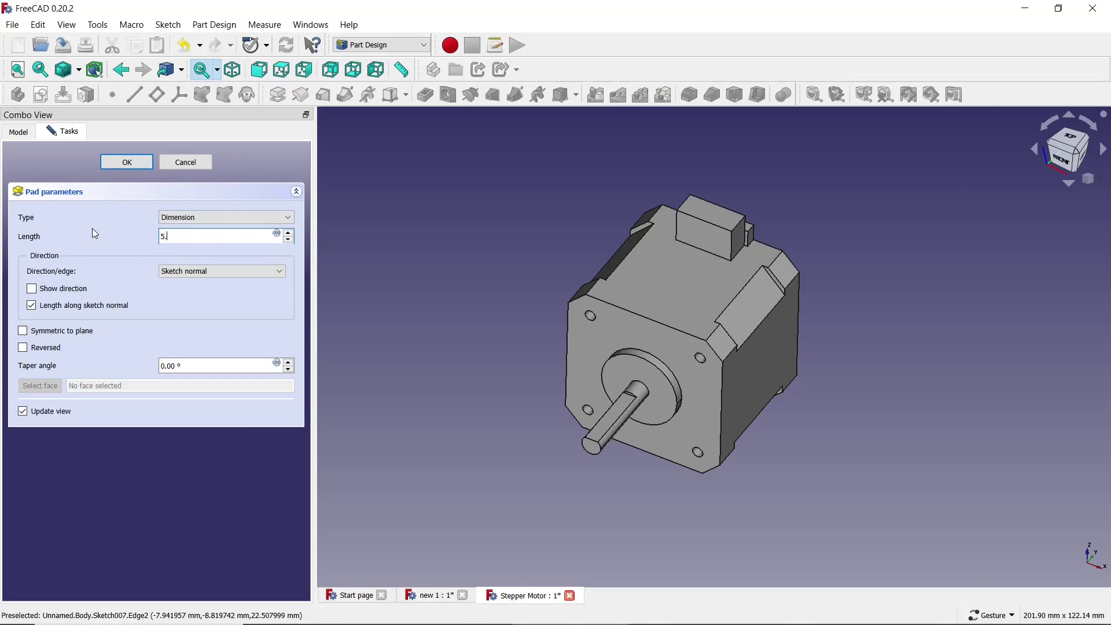
text(5)
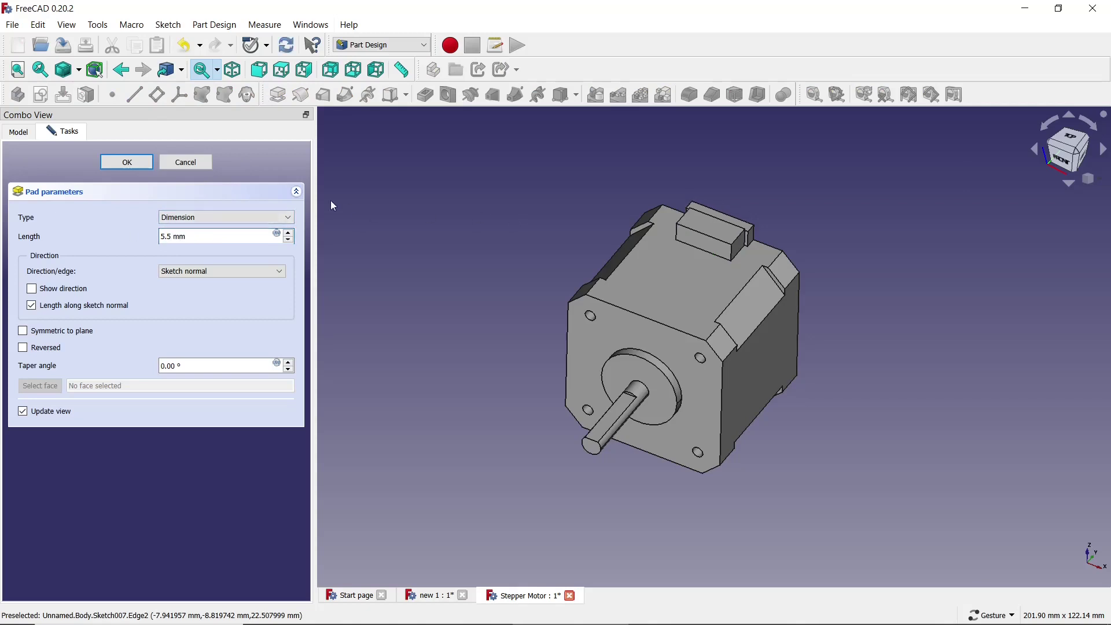
click(127, 162)
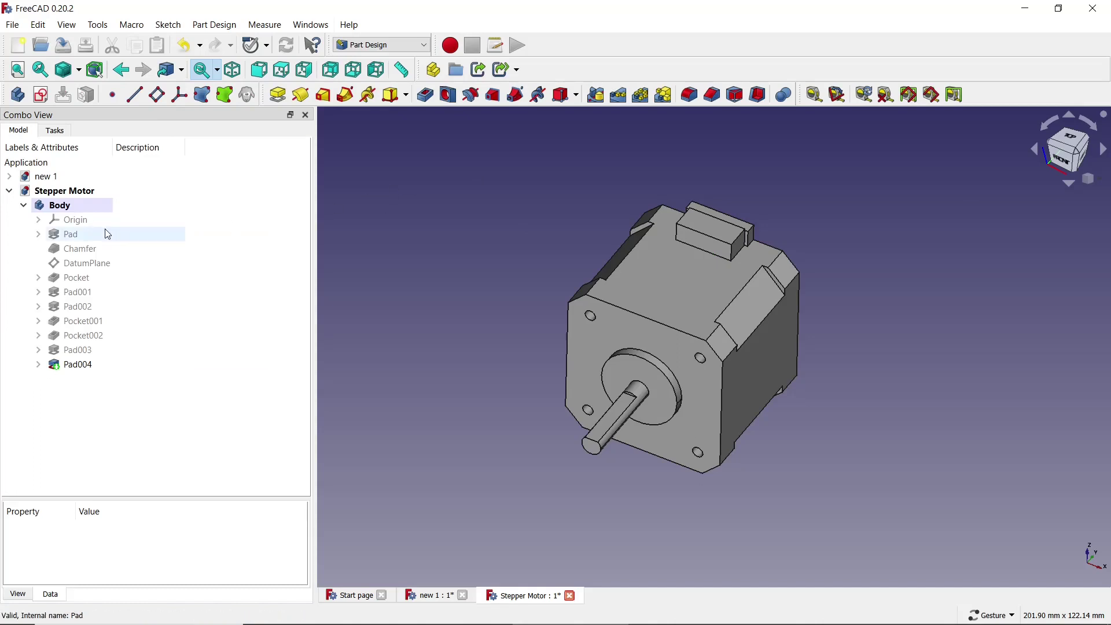
Step: Set the whole Body's shape colour to dark grey #434343
right_click(80, 204)
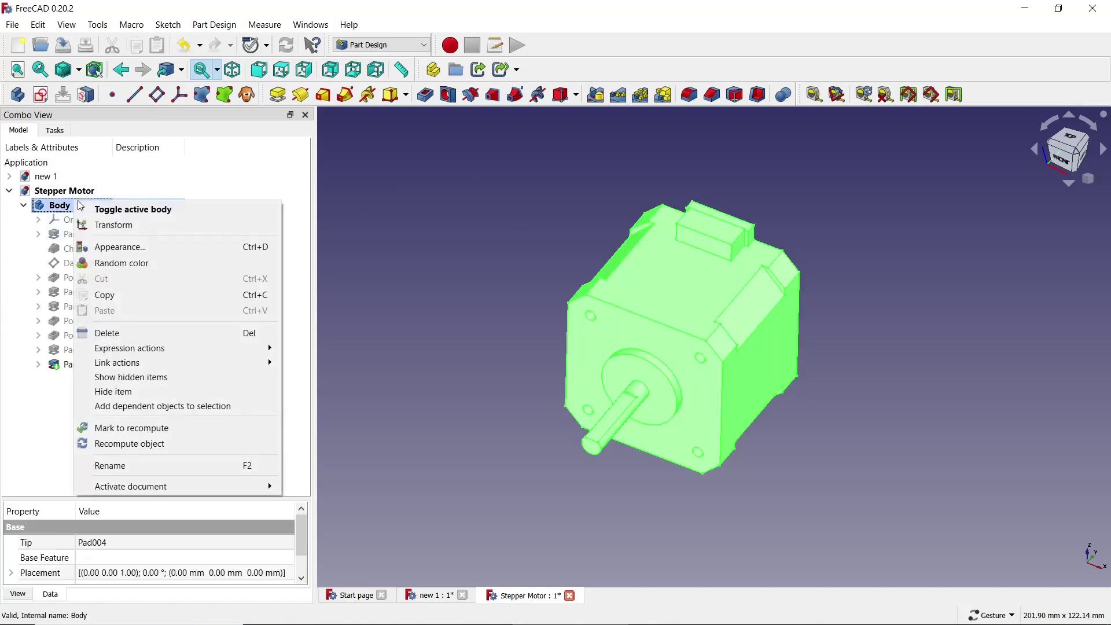
click(104, 246)
click(241, 289)
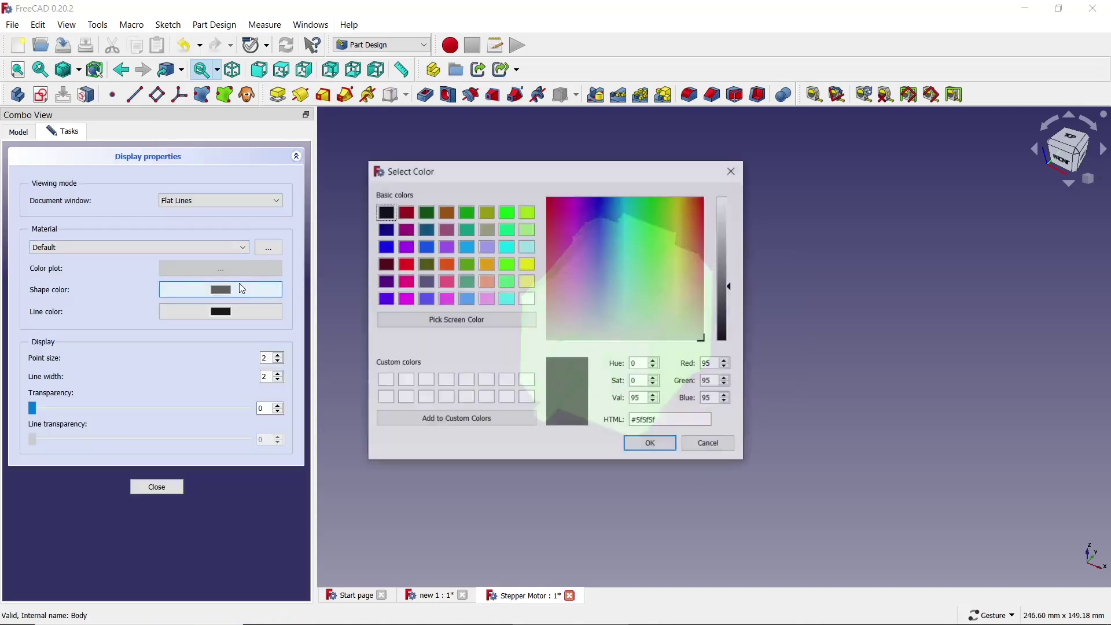
mouse_move(578, 171)
mouse_down()
mouse_move(285, 225)
mouse_move(298, 224)
mouse_up()
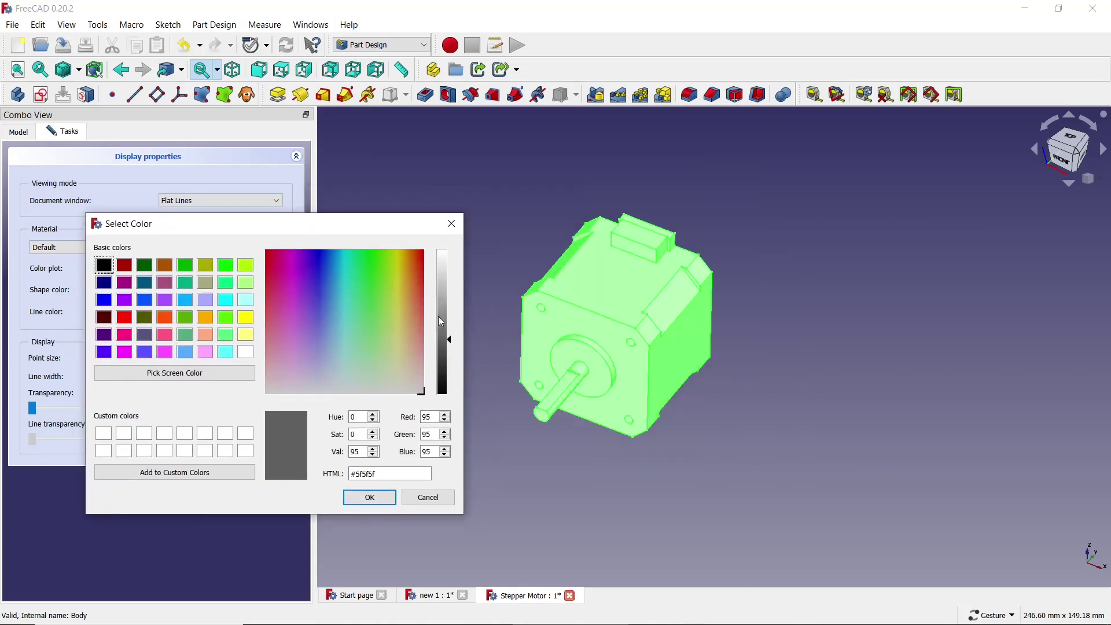
click(450, 356)
click(387, 504)
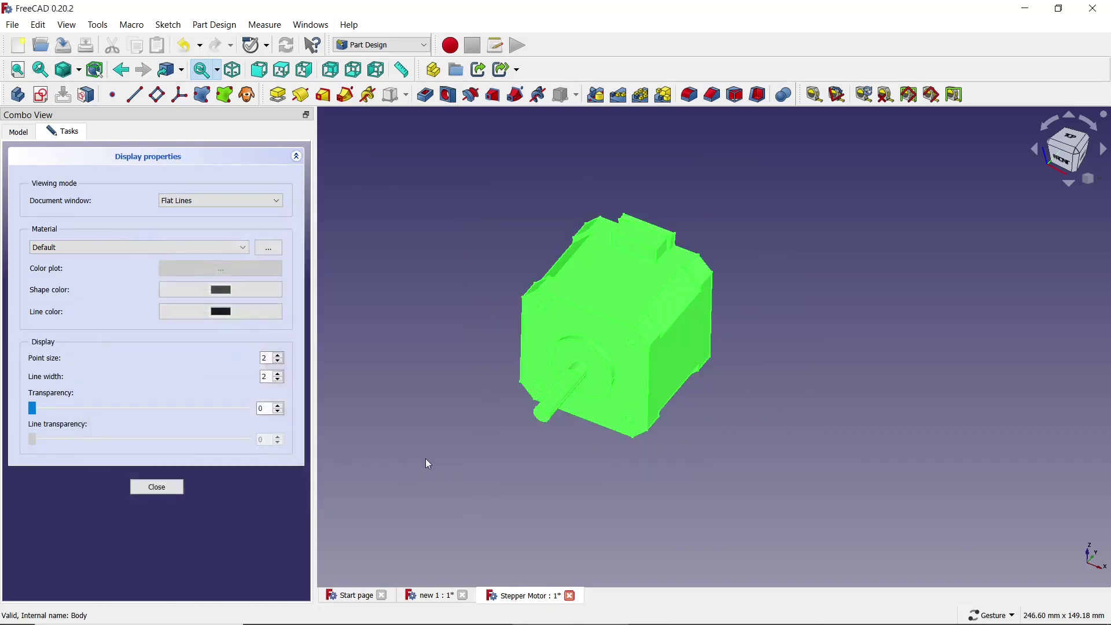
click(167, 491)
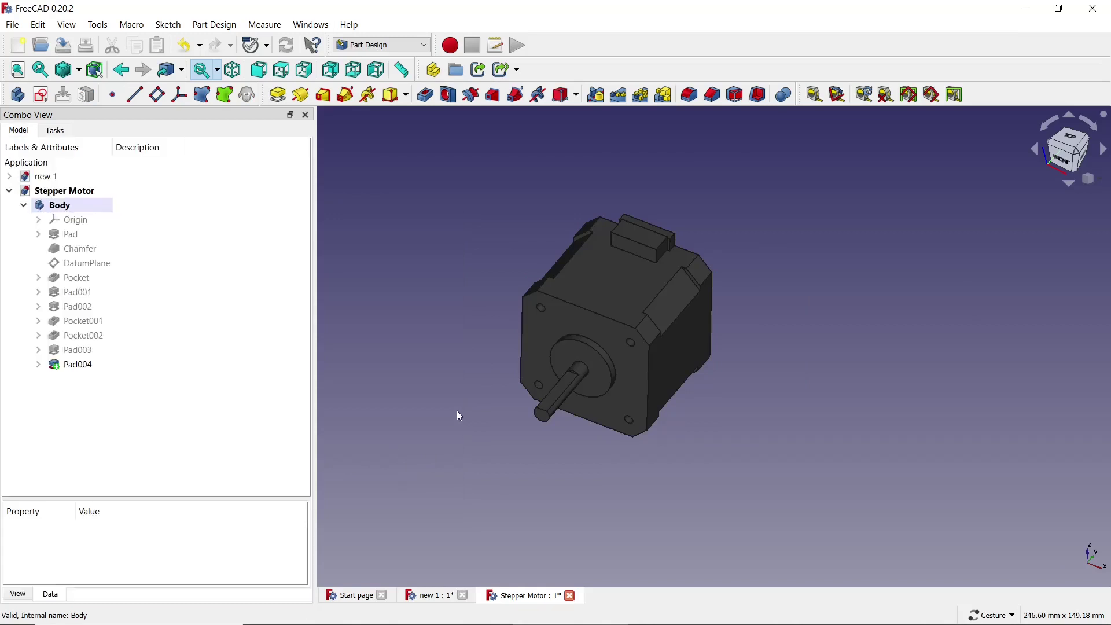
Step: Colour Pad004's front face white using per-face colours
click(108, 365)
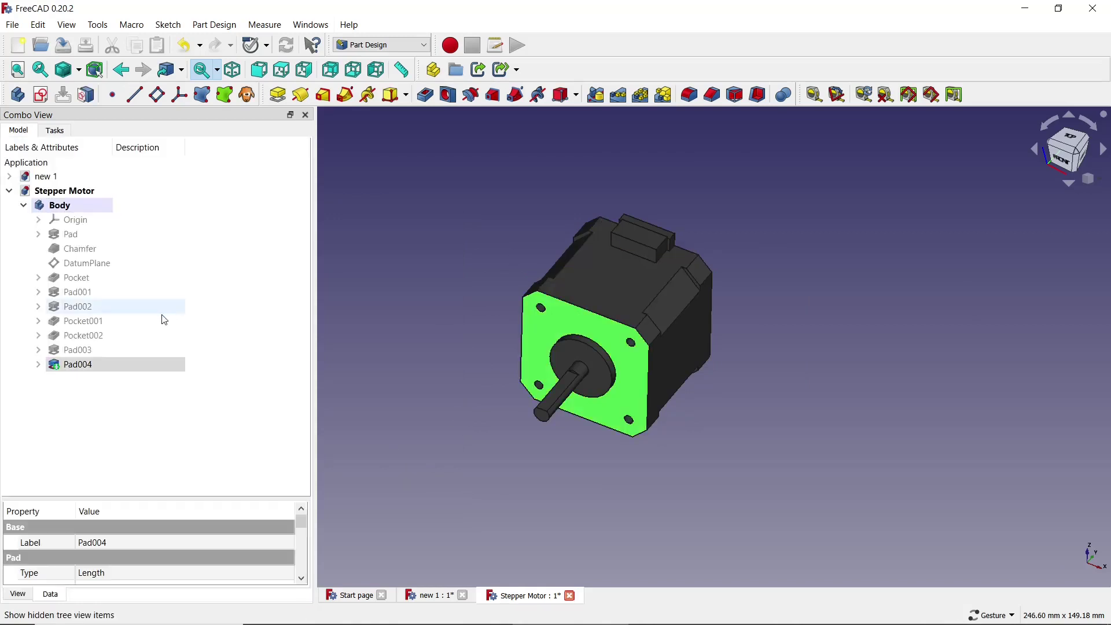
right_click(108, 366)
click(199, 45)
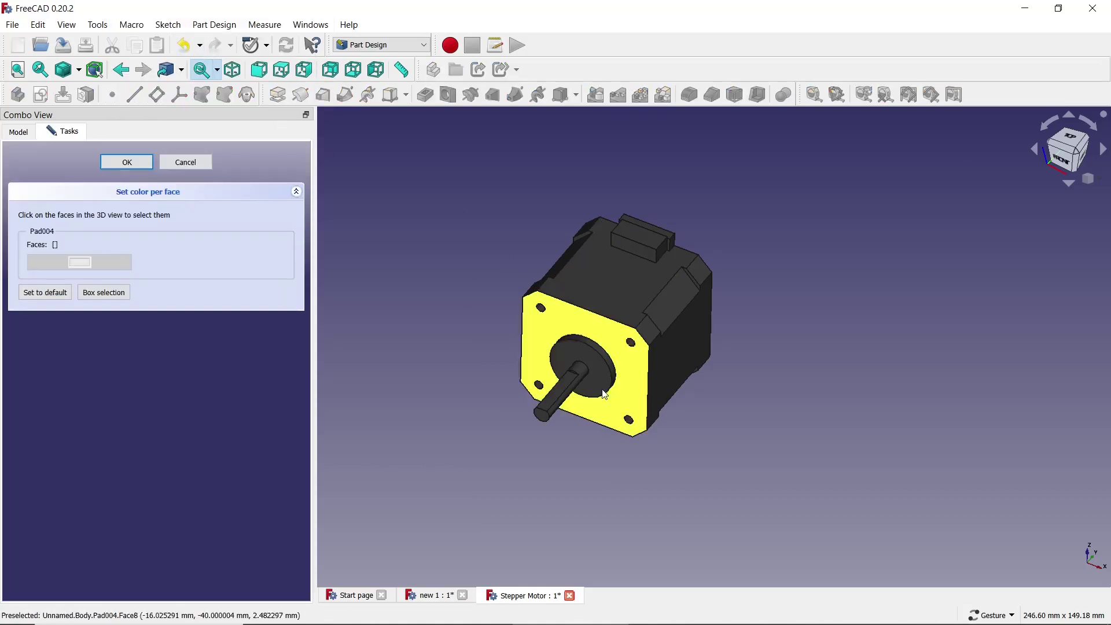
click(547, 329)
click(106, 267)
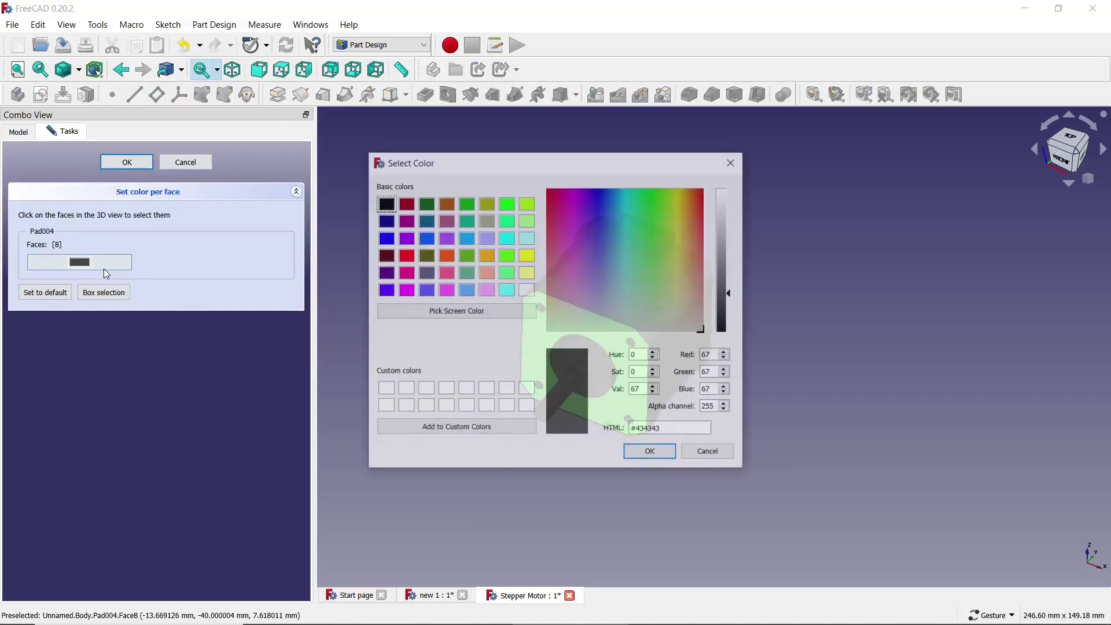
click(526, 289)
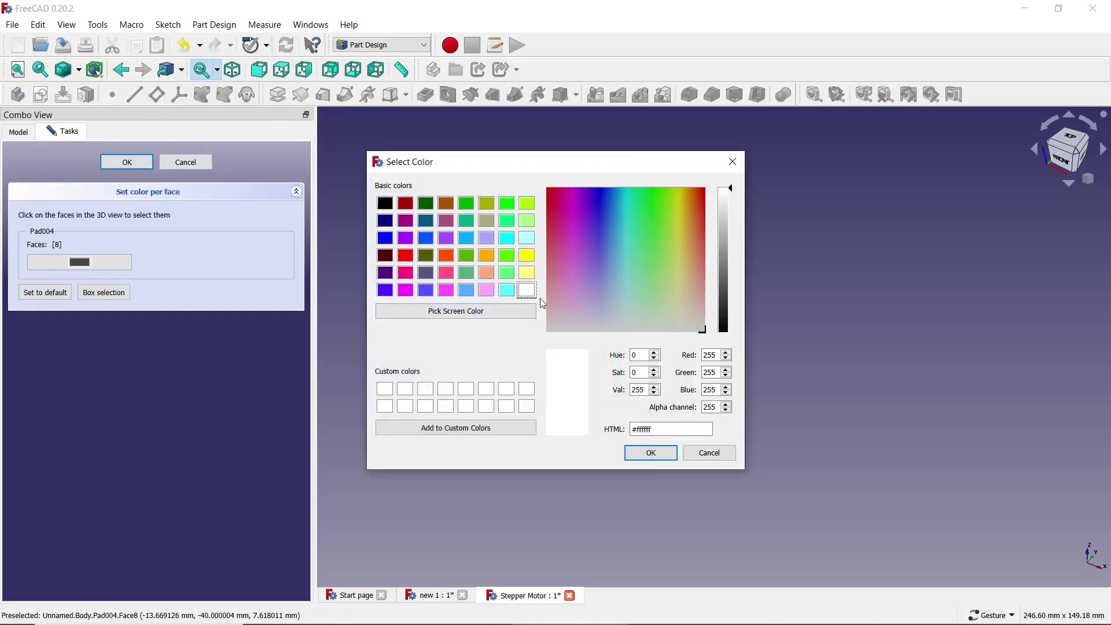
click(648, 460)
click(152, 163)
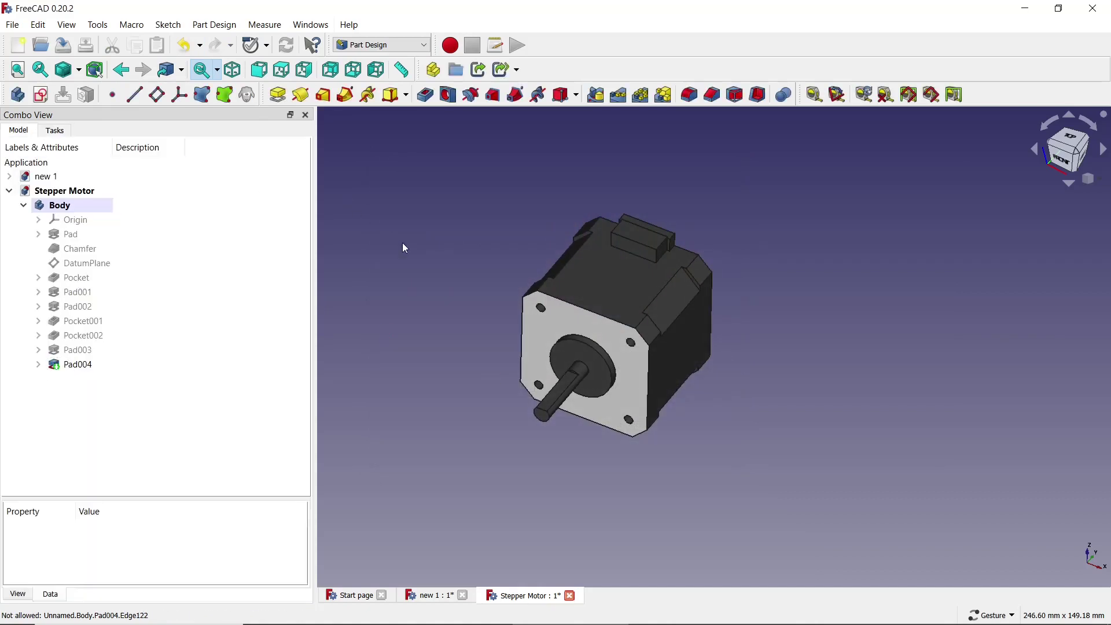
mouse_move(732, 320)
mouse_down()
mouse_move(748, 322)
mouse_move(799, 379)
mouse_move(752, 392)
mouse_move(871, 371)
mouse_move(894, 349)
mouse_move(905, 358)
mouse_move(835, 384)
mouse_move(815, 364)
mouse_move(763, 370)
mouse_move(772, 399)
mouse_up()
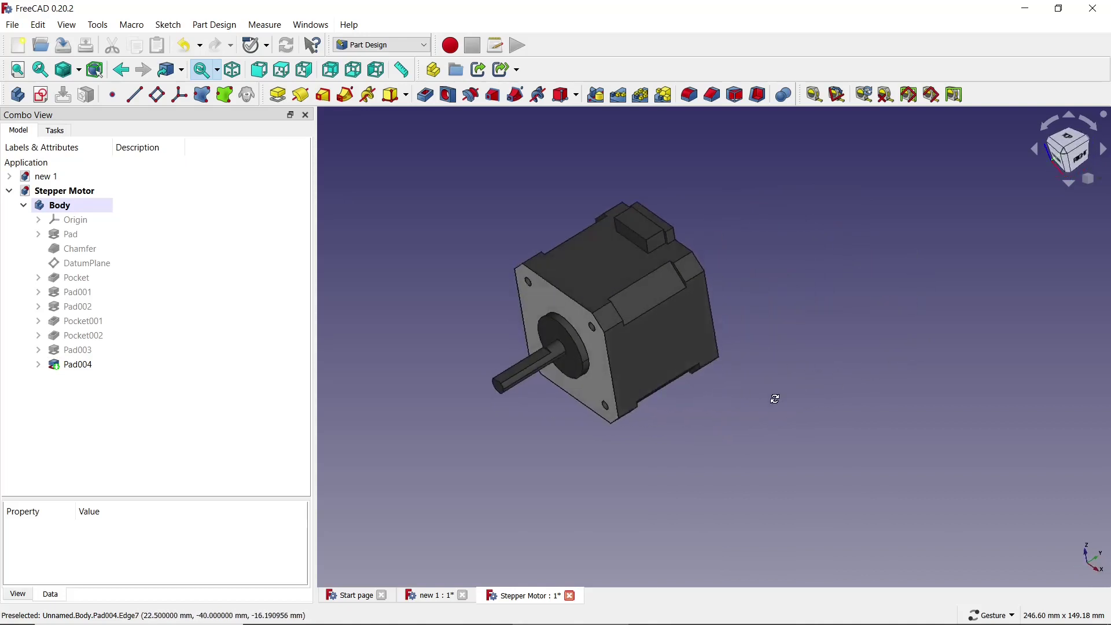